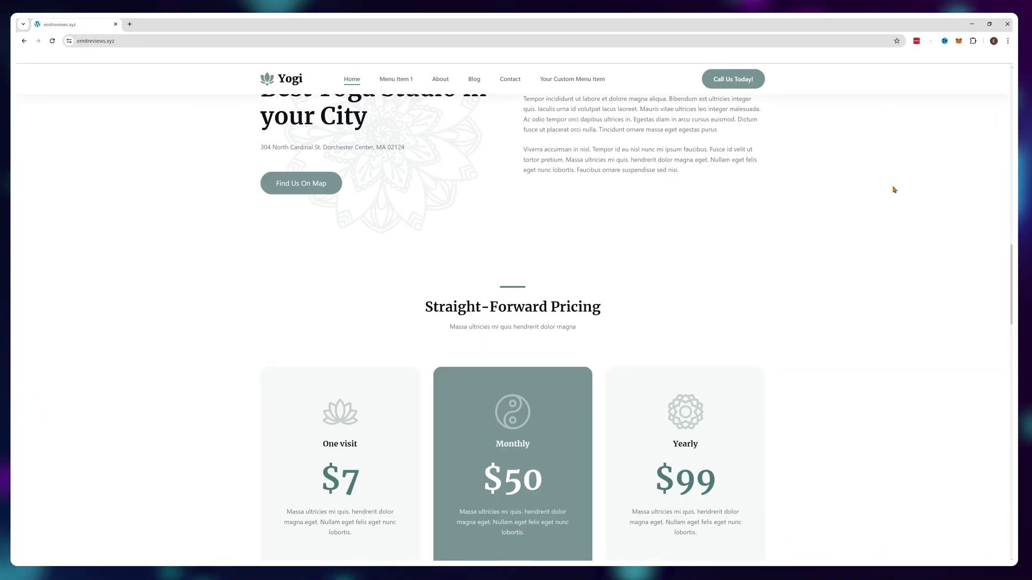
{"action": "scroll", "coordinate": [894, 190], "scroll_direction": "down", "scroll_amount": 5}
{"action": "scroll", "coordinate": [893, 189], "scroll_direction": "down", "scroll_amount": 3}
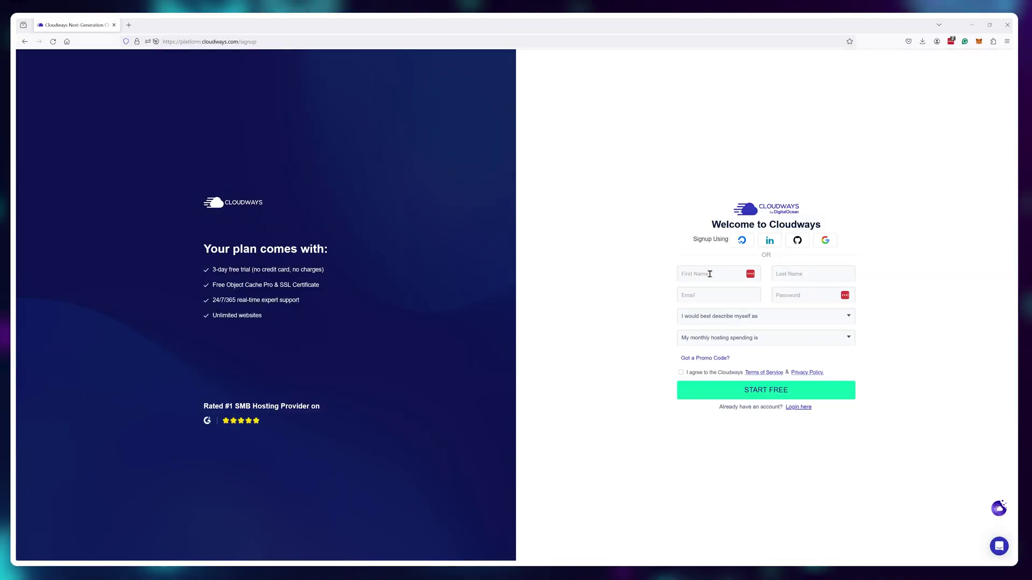
Submit the Cloudways free-trial sign-up with name, email, password and the emitreviews promo code
{"action": "key", "text": "Tab"}
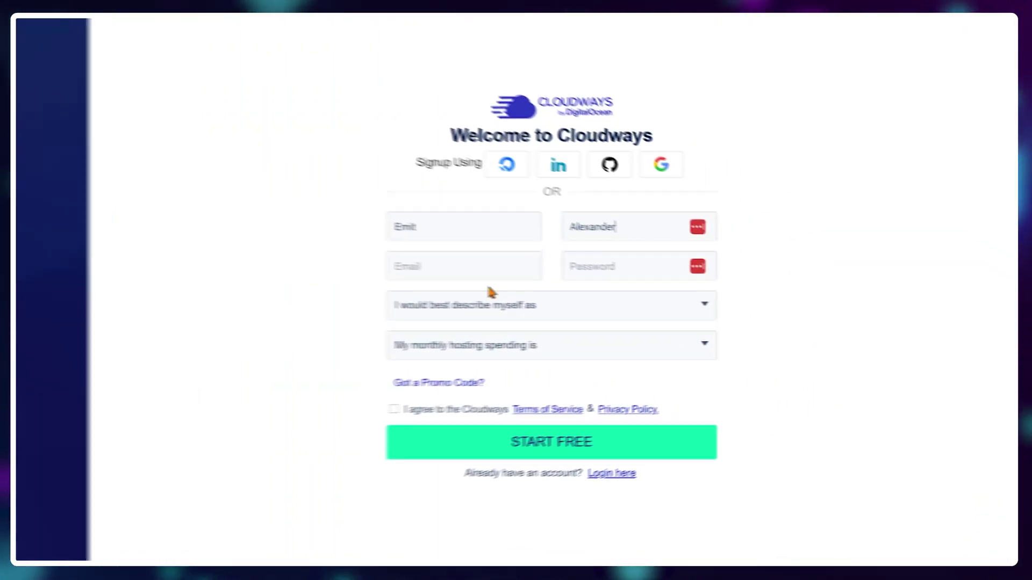
{"action": "left_click", "coordinate": [427, 266]}
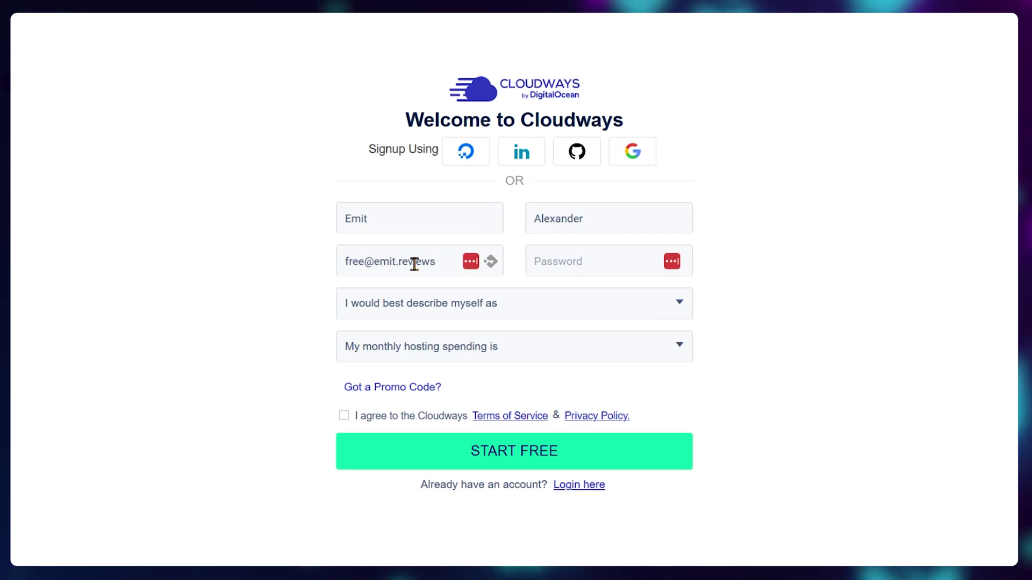
{"action": "key", "text": "Tab"}
{"action": "type", "text": "************"}
{"action": "left_click", "coordinate": [395, 388]}
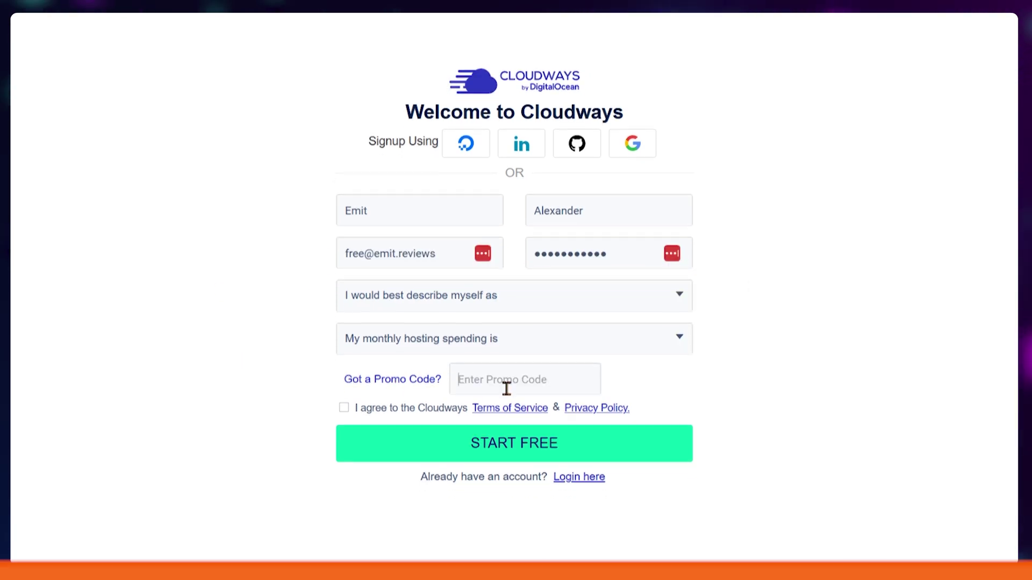
{"action": "type", "text": "emitreviews"}
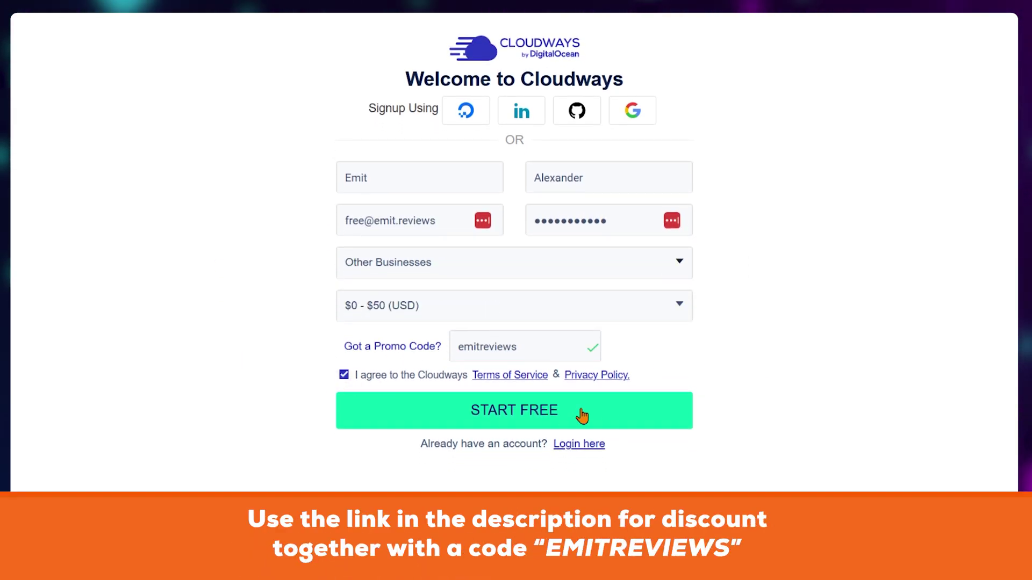
{"action": "left_click", "coordinate": [621, 417]}
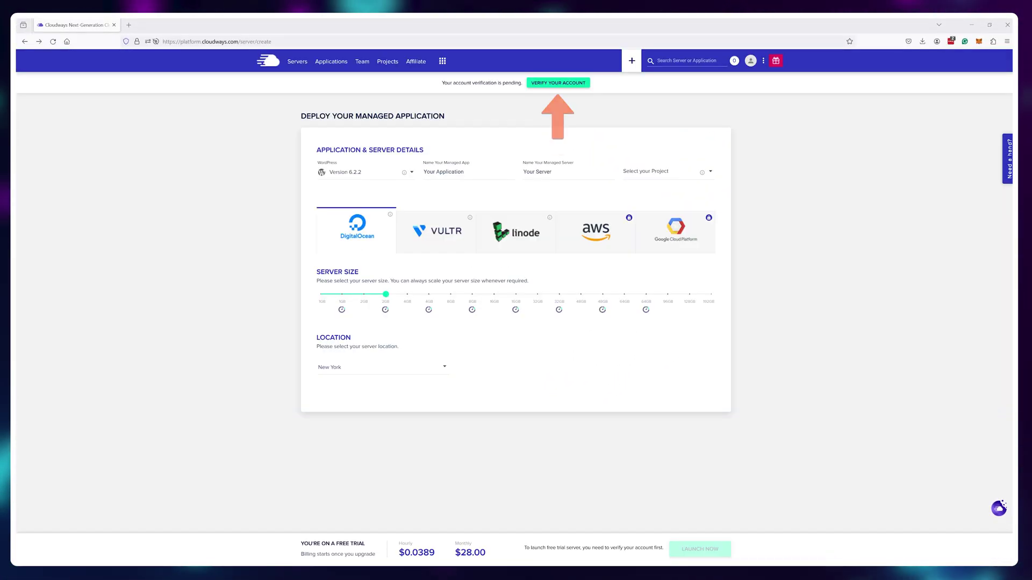
Verify the account by pasting the phone number and sending the SMS activation code
{"action": "left_click", "coordinate": [560, 84]}
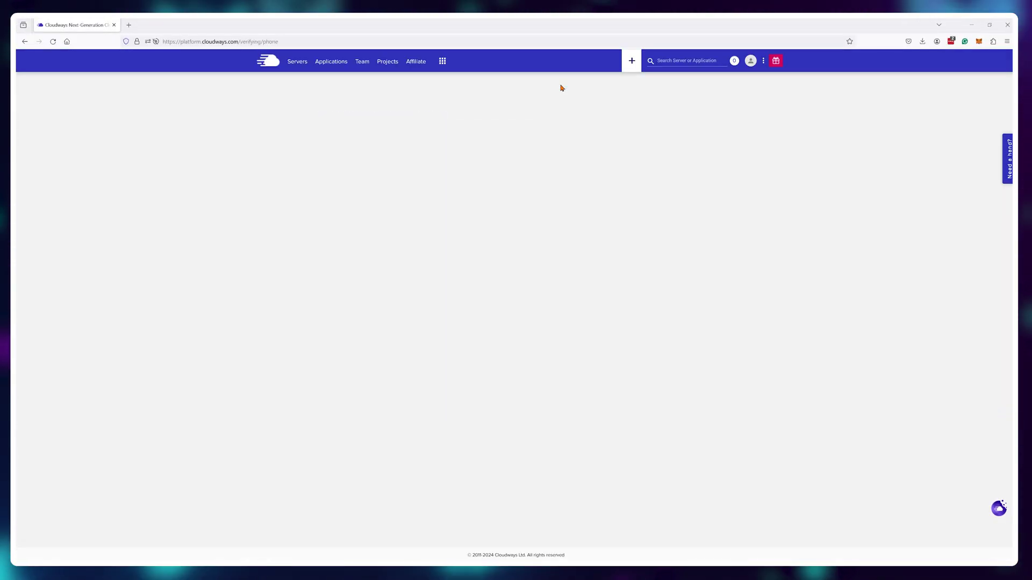
{"action": "left_click", "coordinate": [510, 266]}
{"action": "key", "text": "ctrl+v"}
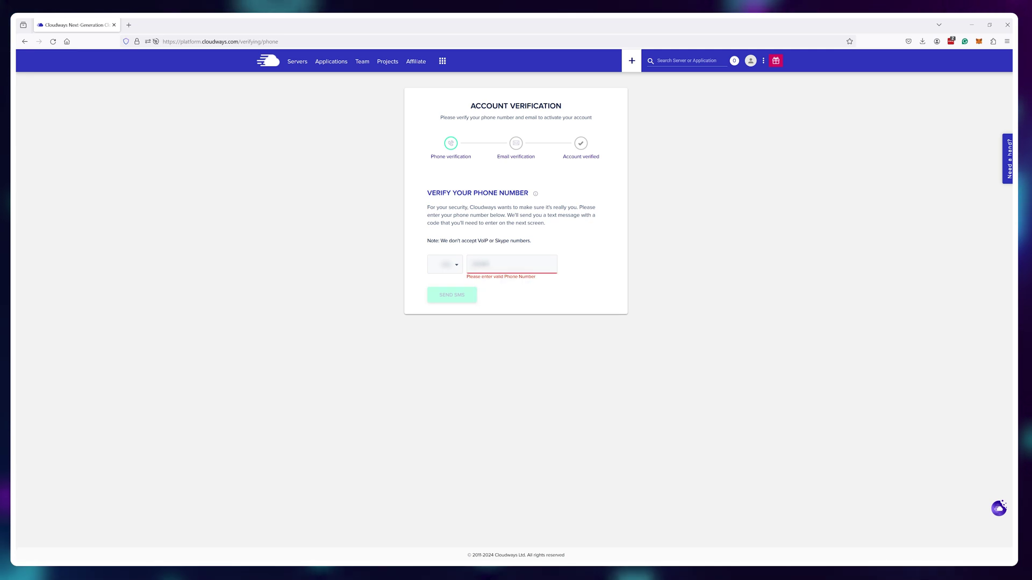
{"action": "left_click", "coordinate": [462, 289]}
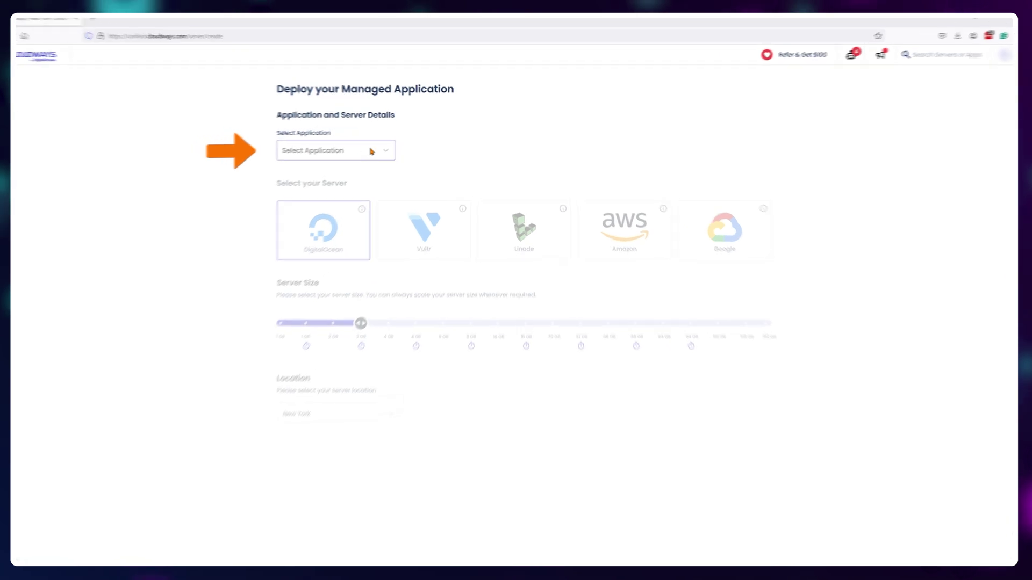
Choose WordPress 6.2.2 and name the app DO 1GB Plan and server YouTube Cloudways
{"action": "left_click", "coordinate": [371, 147]}
{"action": "left_click", "coordinate": [351, 182]}
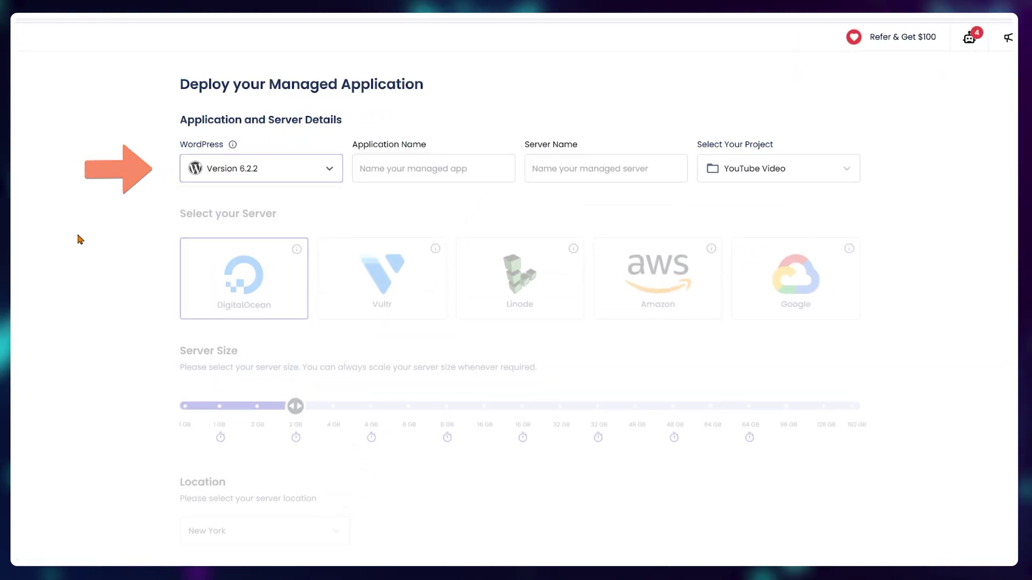
{"action": "left_click", "coordinate": [455, 170]}
{"action": "type", "text": "DO 1GB"}
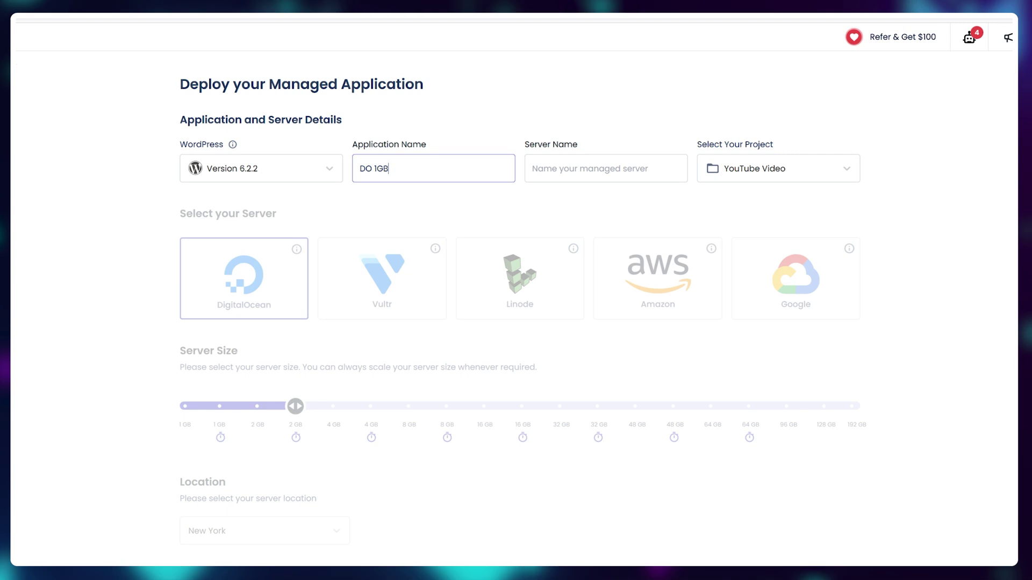
{"action": "type", "text": " Plan"}
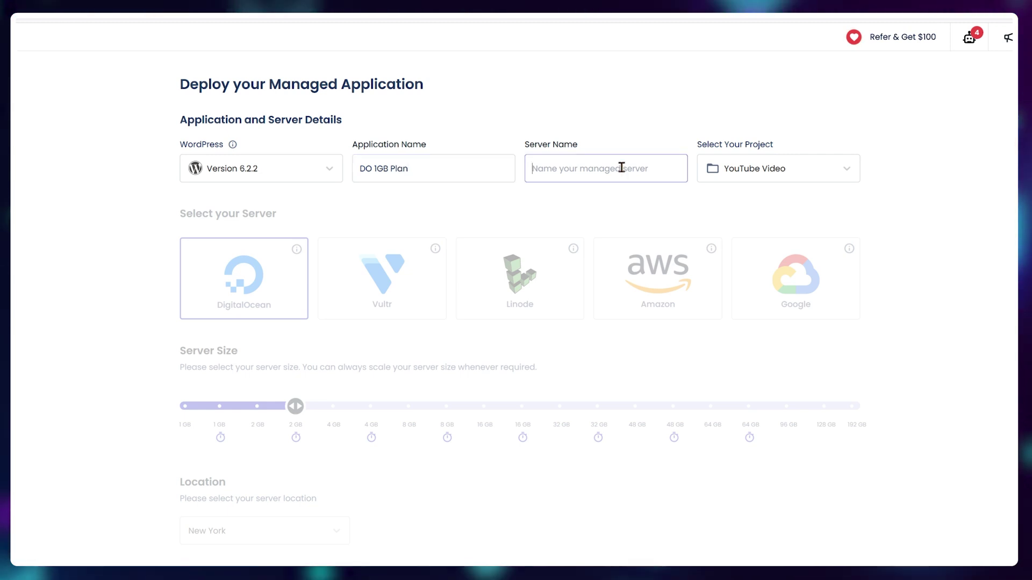
{"action": "type", "text": "YouTubve"}
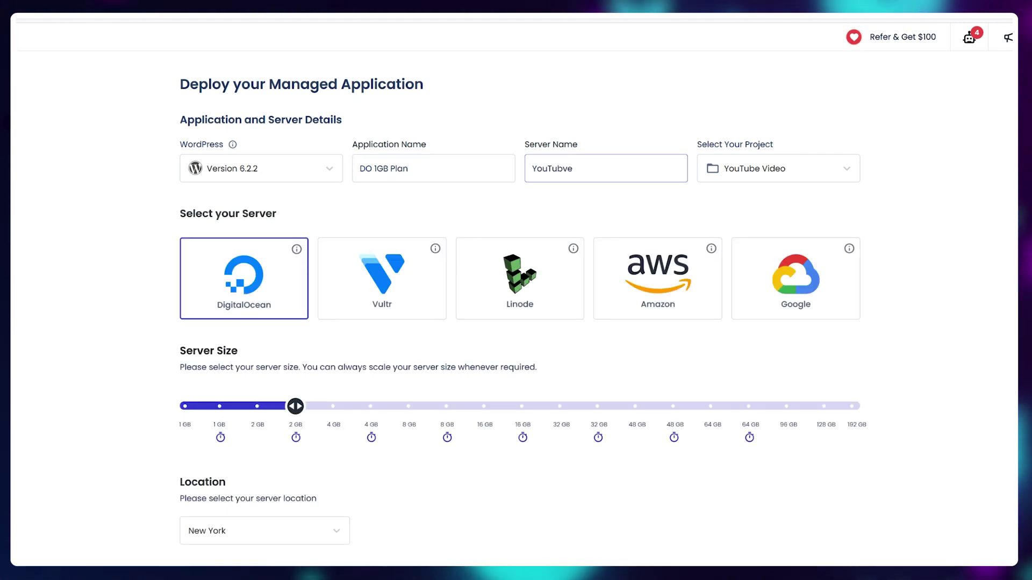
{"action": "key", "text": "BackSpace"}
{"action": "key", "text": "BackSpace"}
{"action": "type", "text": "e"}
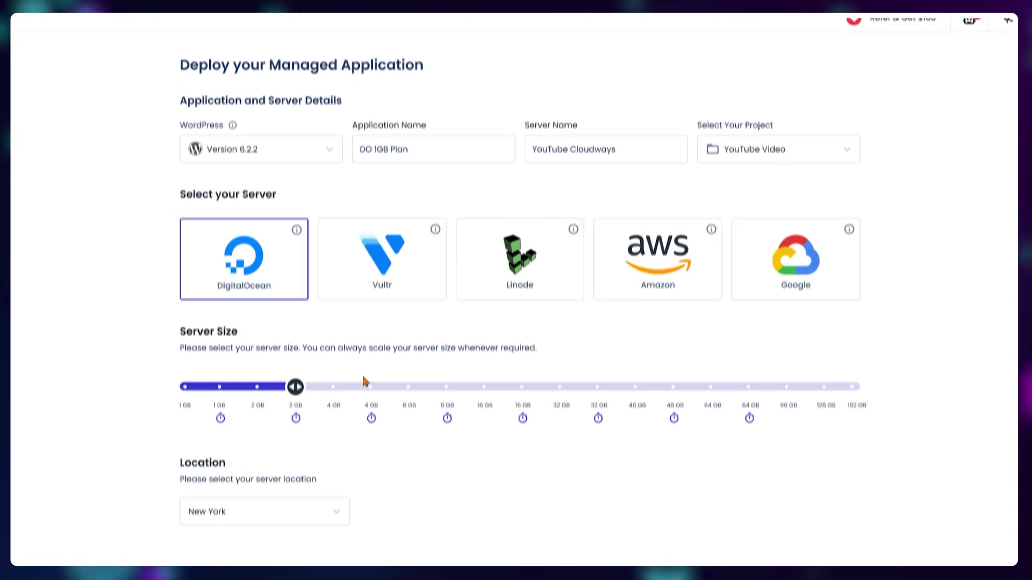
{"action": "scroll", "coordinate": [226, 330], "scroll_direction": "down", "scroll_amount": 2}
Launch a 1 GB DigitalOcean server located in Frankfurt
{"action": "left_click", "coordinate": [219, 316]}
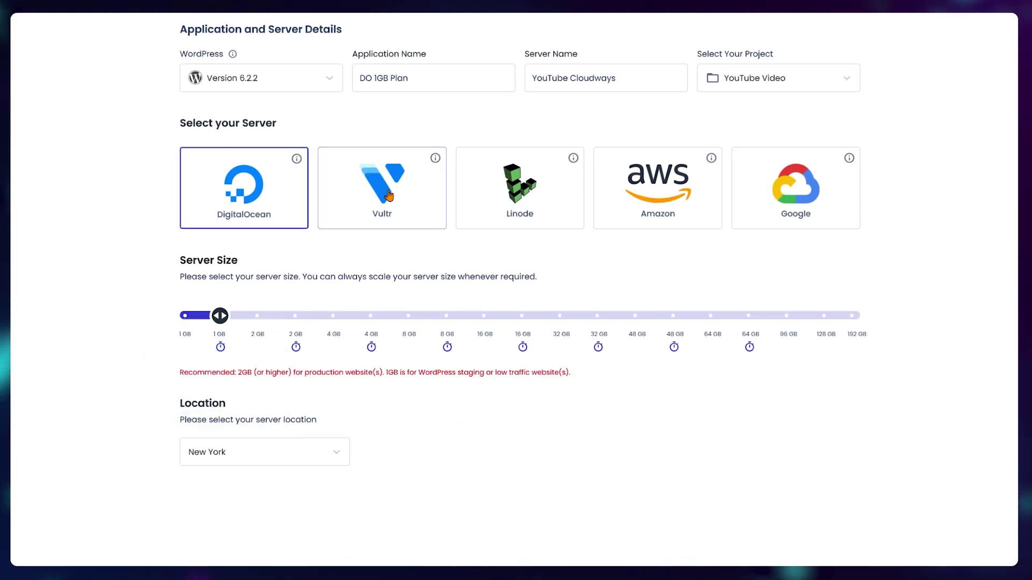
{"action": "left_click", "coordinate": [334, 470]}
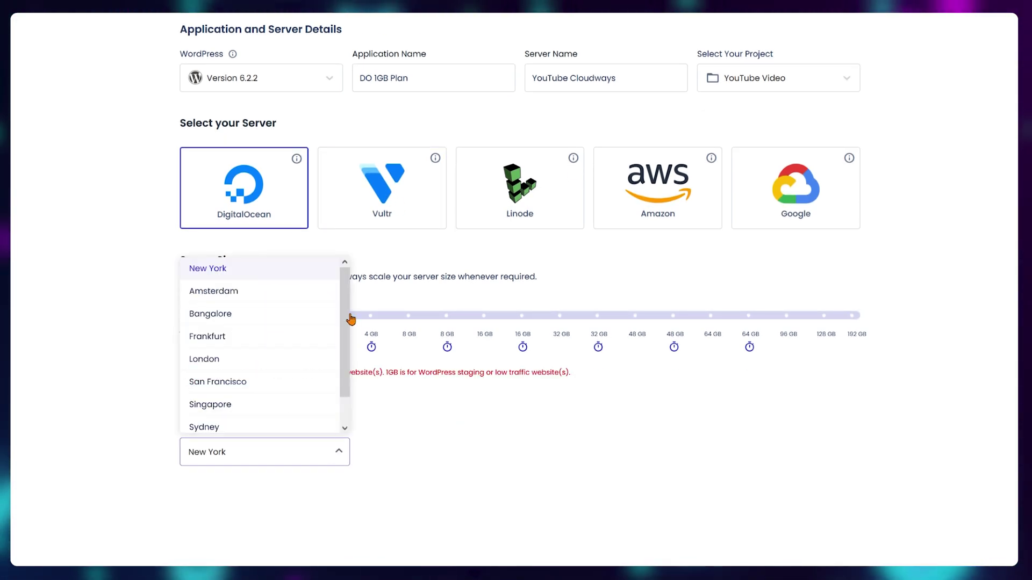
{"action": "left_click", "coordinate": [279, 338]}
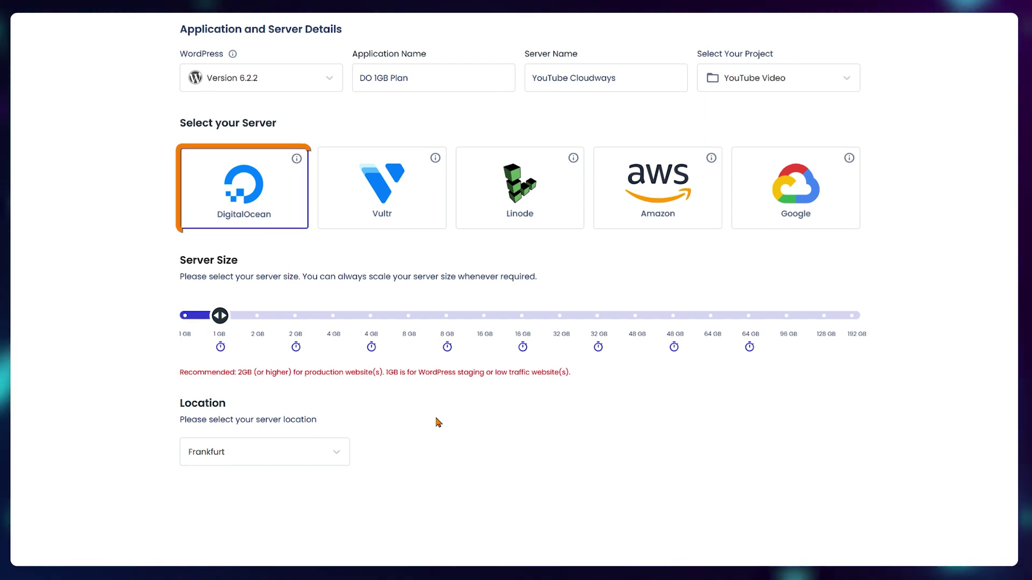
{"action": "scroll", "coordinate": [437, 422], "scroll_direction": "down", "scroll_amount": 3}
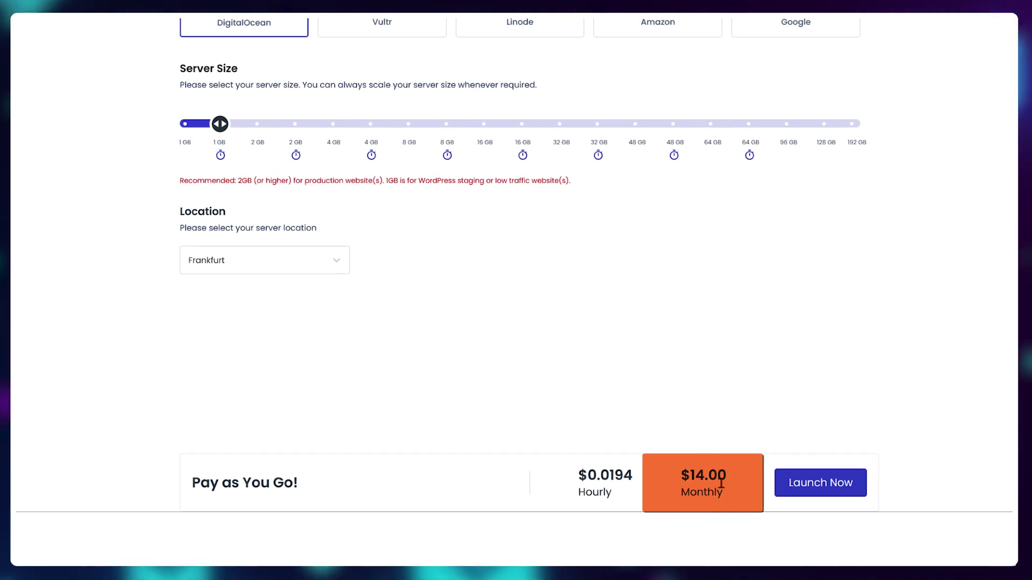
{"action": "left_click", "coordinate": [806, 486]}
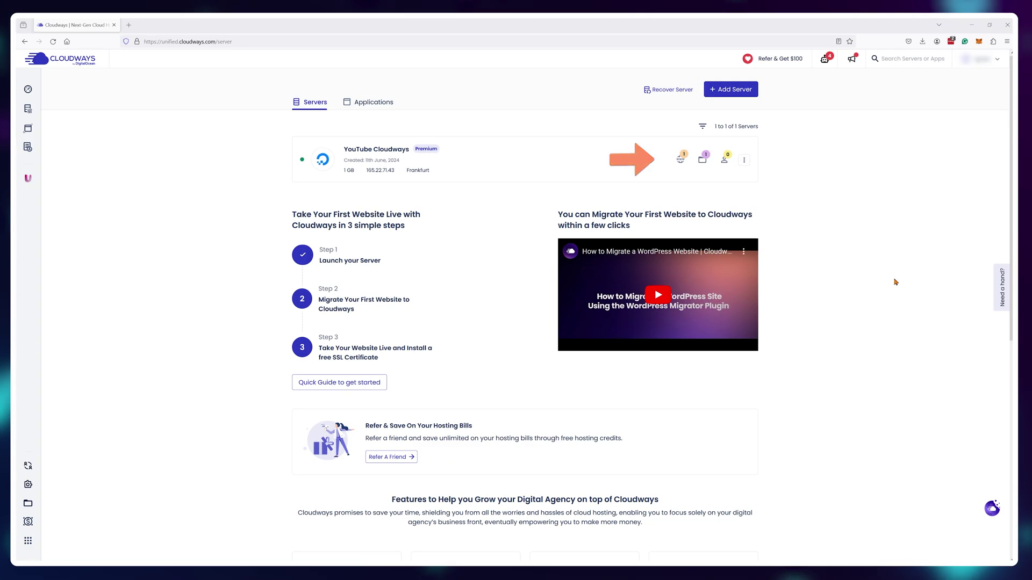
Show the DO 1GB Plan access details and launch its WordPress admin login in a new tab
{"action": "left_click", "coordinate": [681, 160]}
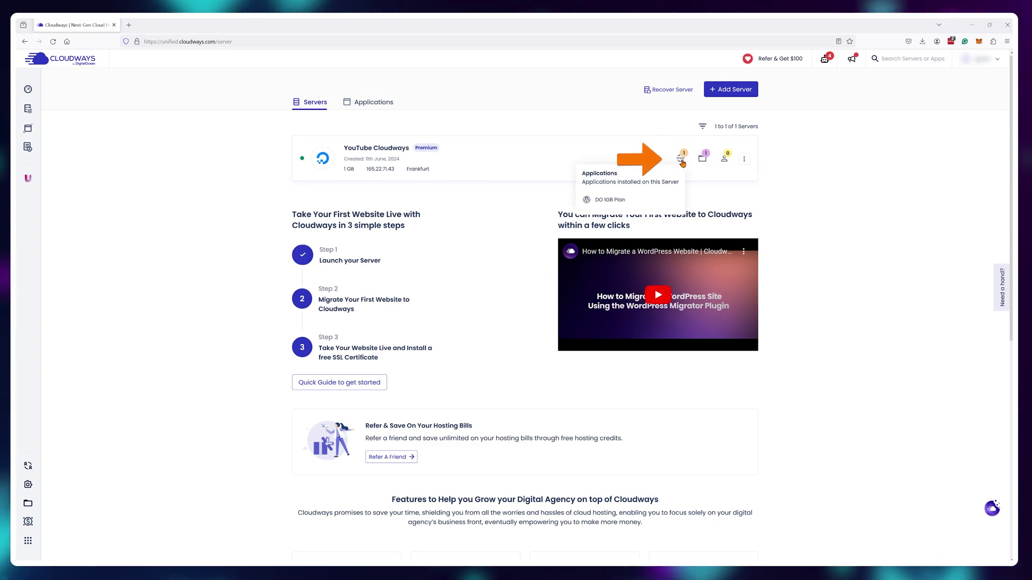
{"action": "left_click", "coordinate": [611, 201]}
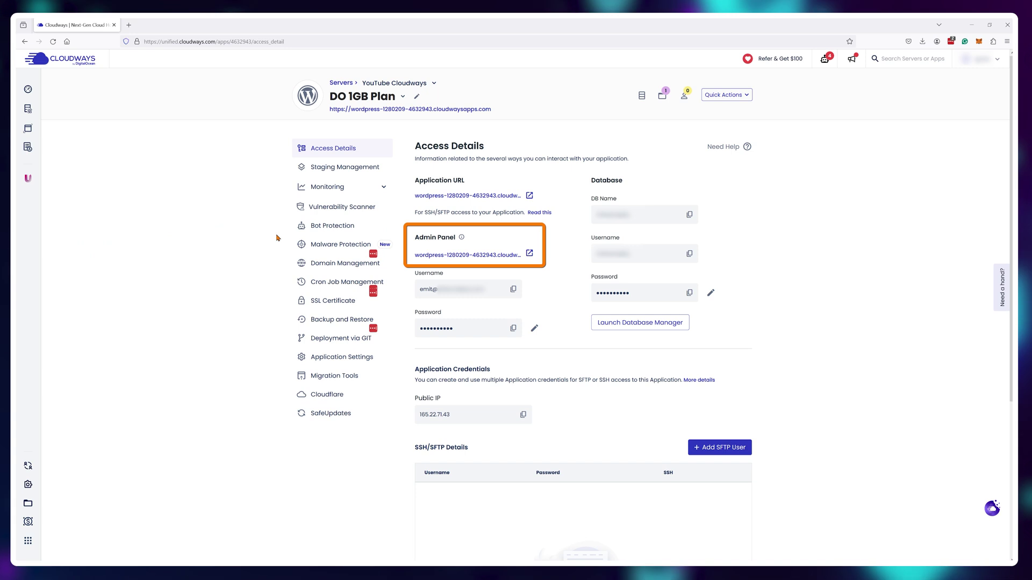
{"action": "left_click", "coordinate": [530, 253]}
{"action": "left_click", "coordinate": [98, 28]}
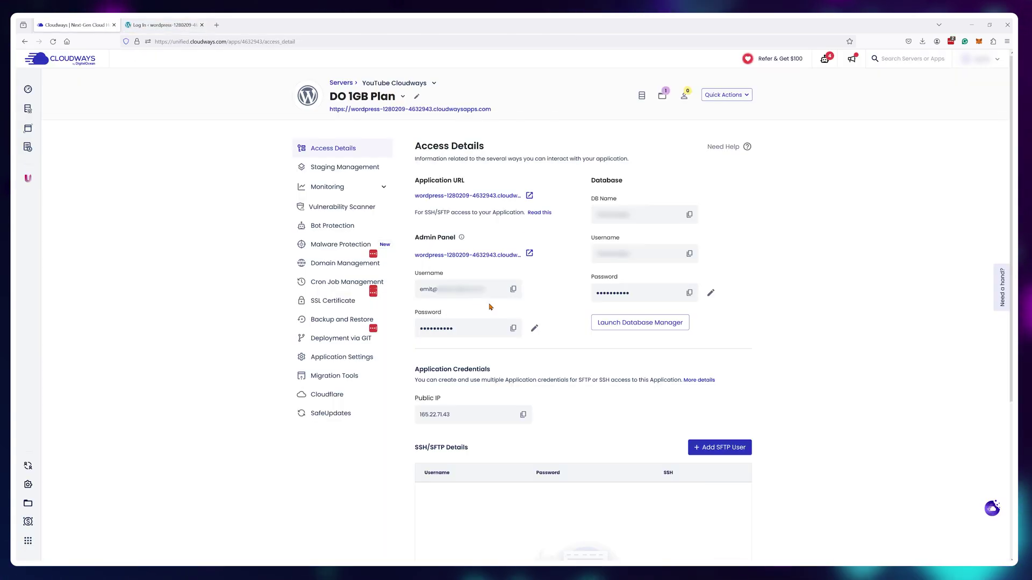
Log into WordPress with the Cloudways admin credentials and reach the Dashboard
{"action": "left_click", "coordinate": [194, 26]}
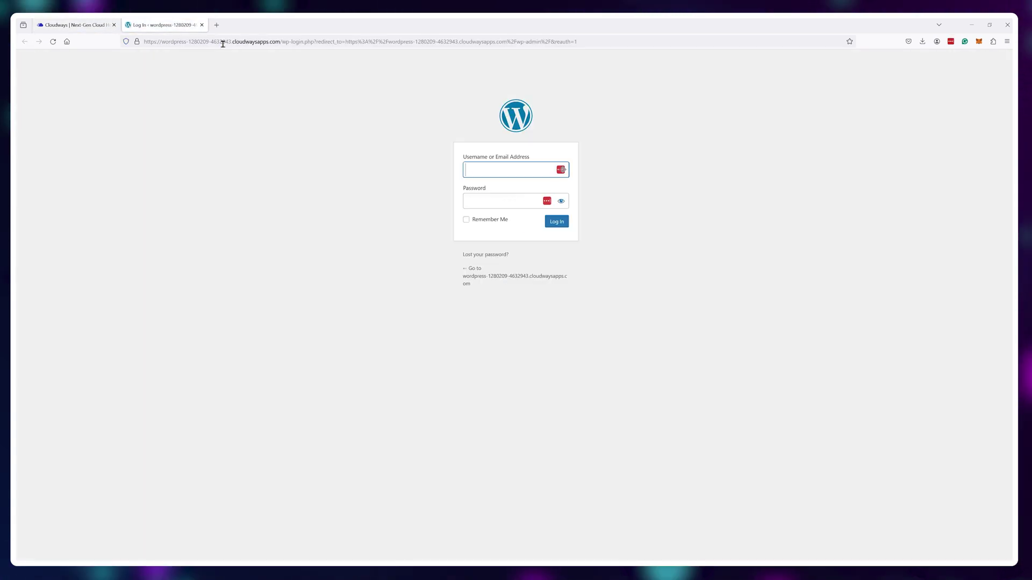
{"action": "left_click", "coordinate": [75, 22]}
{"action": "key", "text": "ctrl+Tab"}
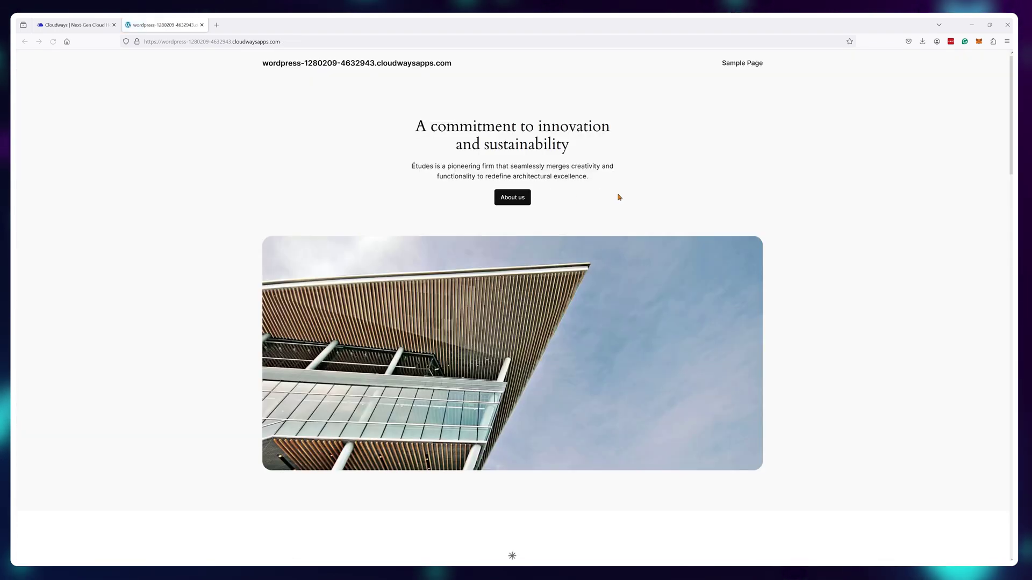
{"action": "scroll", "coordinate": [619, 197], "scroll_direction": "down", "scroll_amount": 1}
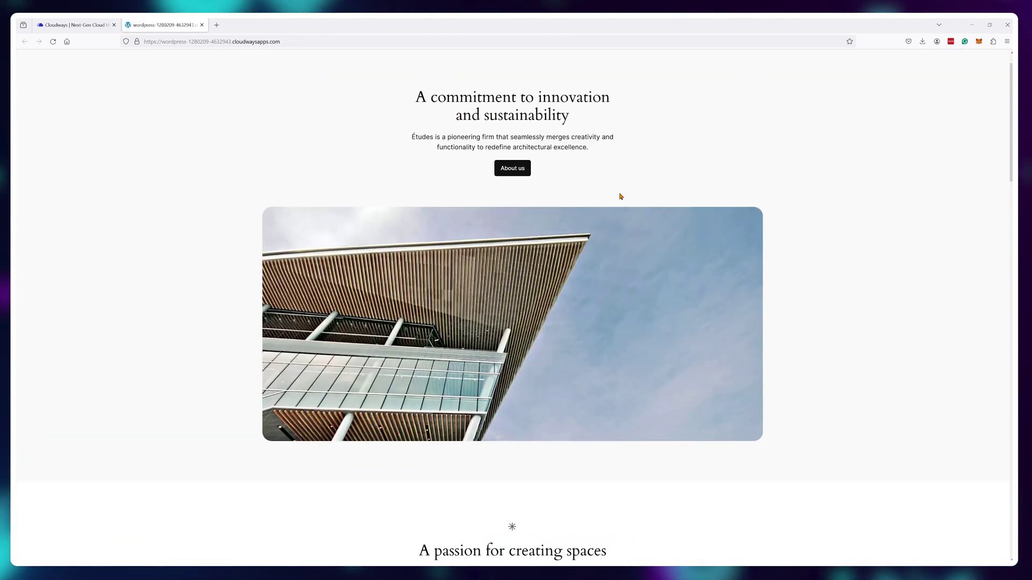
{"action": "scroll", "coordinate": [620, 197], "scroll_direction": "down", "scroll_amount": 5}
{"action": "scroll", "coordinate": [620, 197], "scroll_direction": "down", "scroll_amount": 4}
{"action": "scroll", "coordinate": [620, 198], "scroll_direction": "down", "scroll_amount": 7}
{"action": "scroll", "coordinate": [620, 197], "scroll_direction": "up", "scroll_amount": 5}
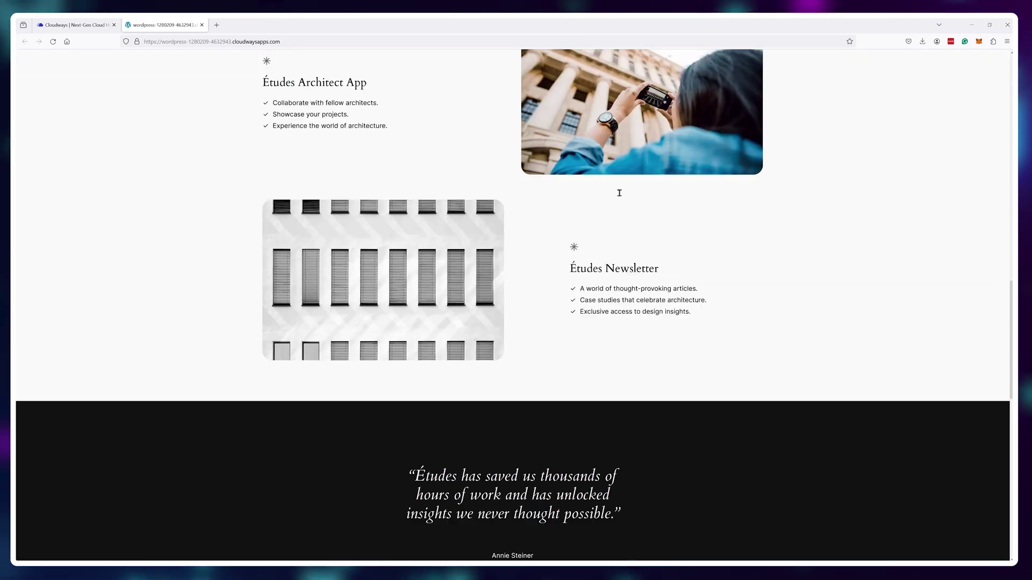
{"action": "scroll", "coordinate": [620, 196], "scroll_direction": "up", "scroll_amount": 4}
{"action": "scroll", "coordinate": [619, 197], "scroll_direction": "up", "scroll_amount": 5}
{"action": "scroll", "coordinate": [620, 197], "scroll_direction": "up", "scroll_amount": 4}
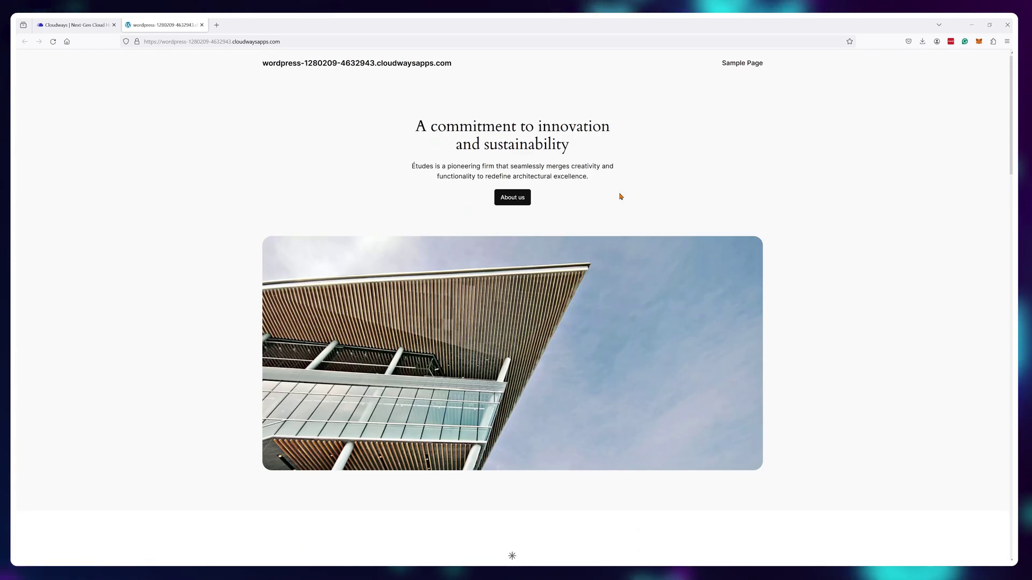
{"action": "left_click", "coordinate": [93, 65]}
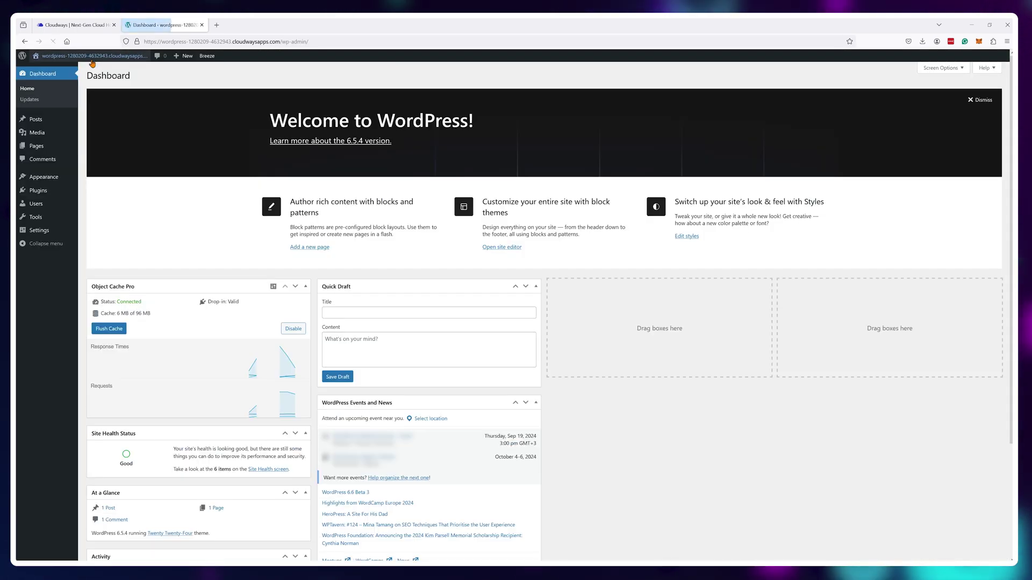
{"action": "mouse_move", "coordinate": [45, 177]}
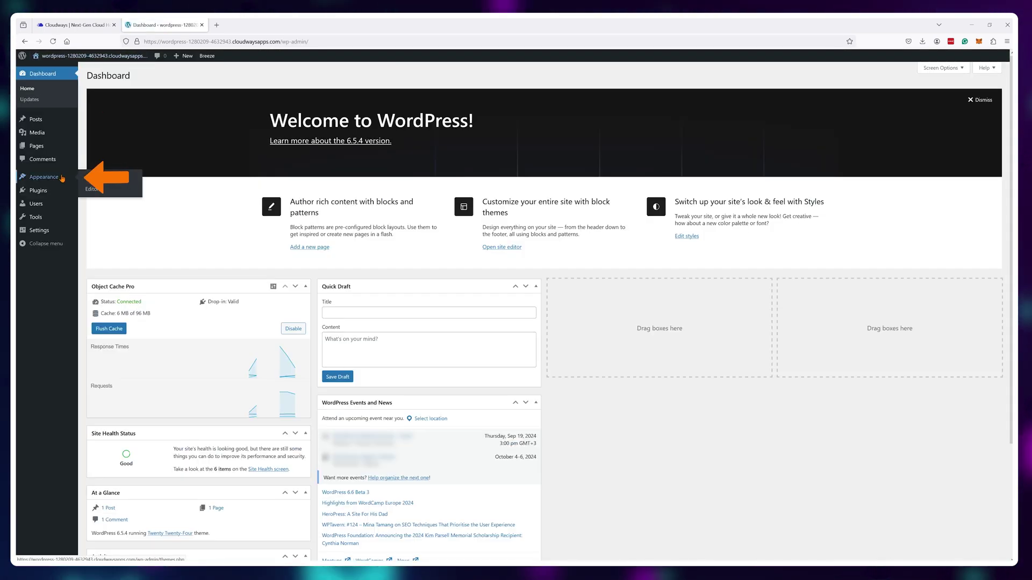
Install and activate the Blocksy theme from Appearance > Themes, previewing Car Service along the way
{"action": "left_click", "coordinate": [104, 181]}
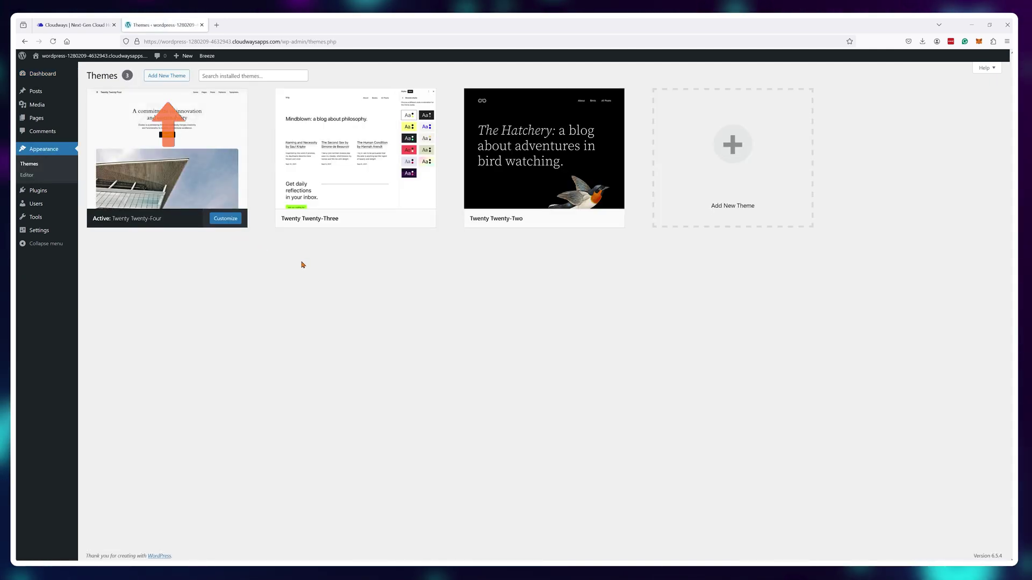
{"action": "left_click", "coordinate": [166, 74]}
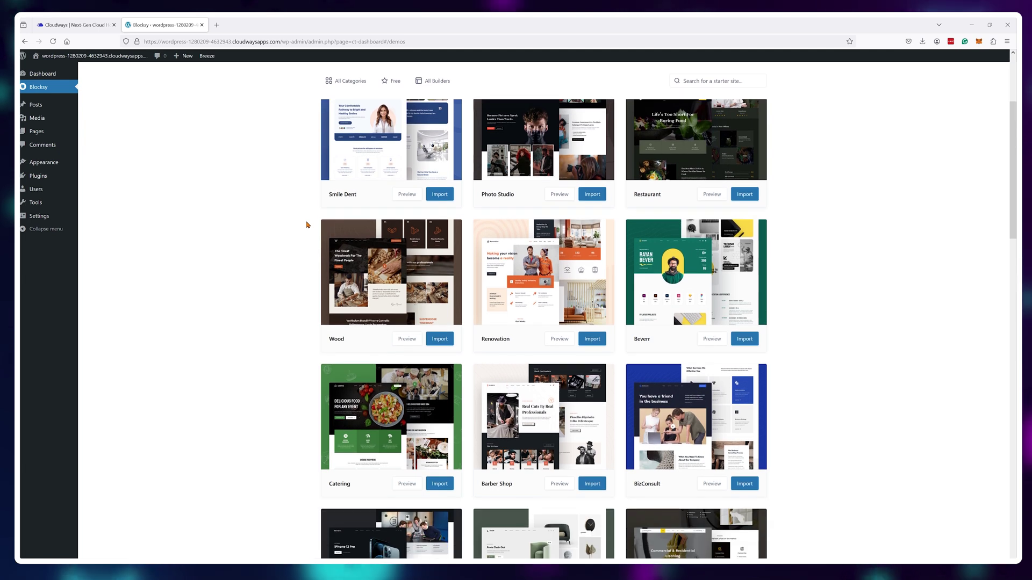
{"action": "scroll", "coordinate": [307, 225], "scroll_direction": "down", "scroll_amount": 2}
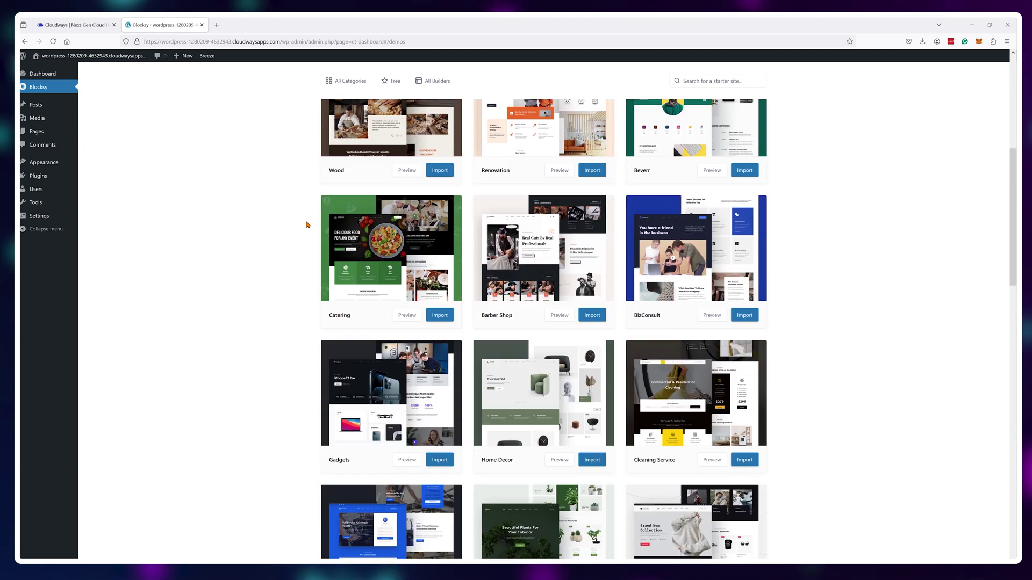
{"action": "scroll", "coordinate": [306, 225], "scroll_direction": "down", "scroll_amount": 1}
{"action": "scroll", "coordinate": [307, 225], "scroll_direction": "down", "scroll_amount": 2}
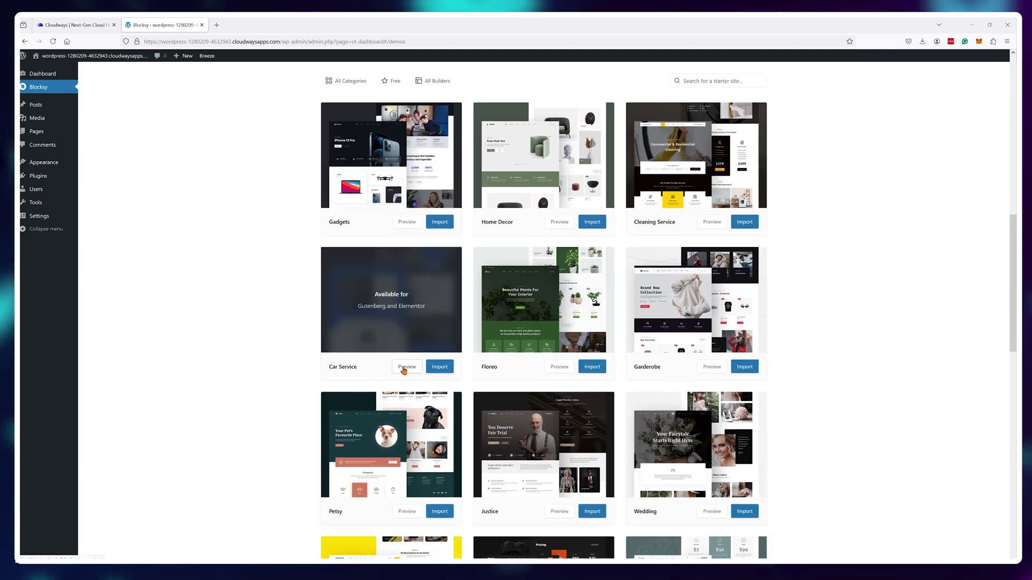
{"action": "left_click", "coordinate": [405, 367]}
{"action": "scroll", "coordinate": [562, 262], "scroll_direction": "down", "scroll_amount": 3}
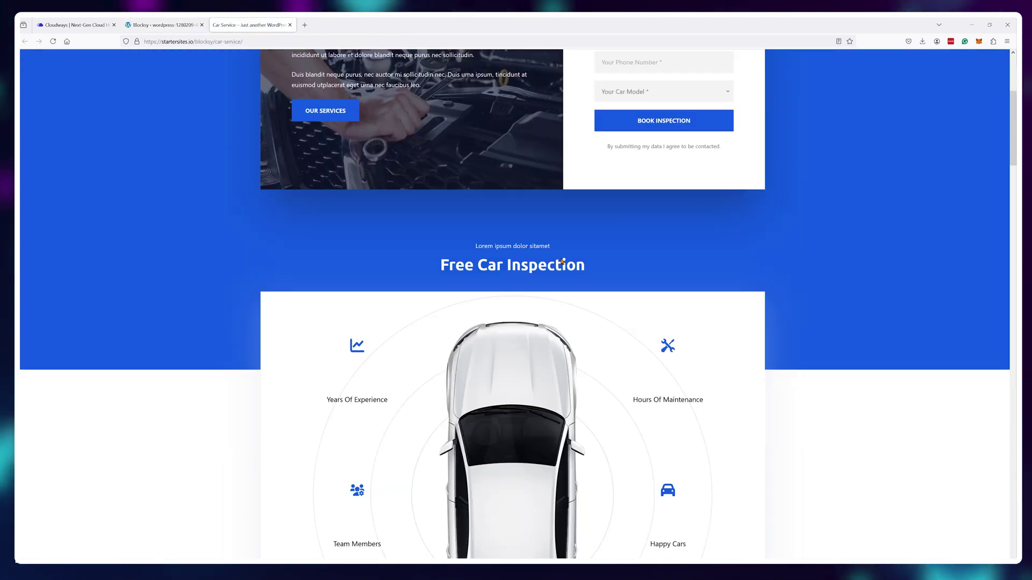
{"action": "scroll", "coordinate": [562, 262], "scroll_direction": "down", "scroll_amount": 4}
{"action": "scroll", "coordinate": [562, 263], "scroll_direction": "down", "scroll_amount": 5}
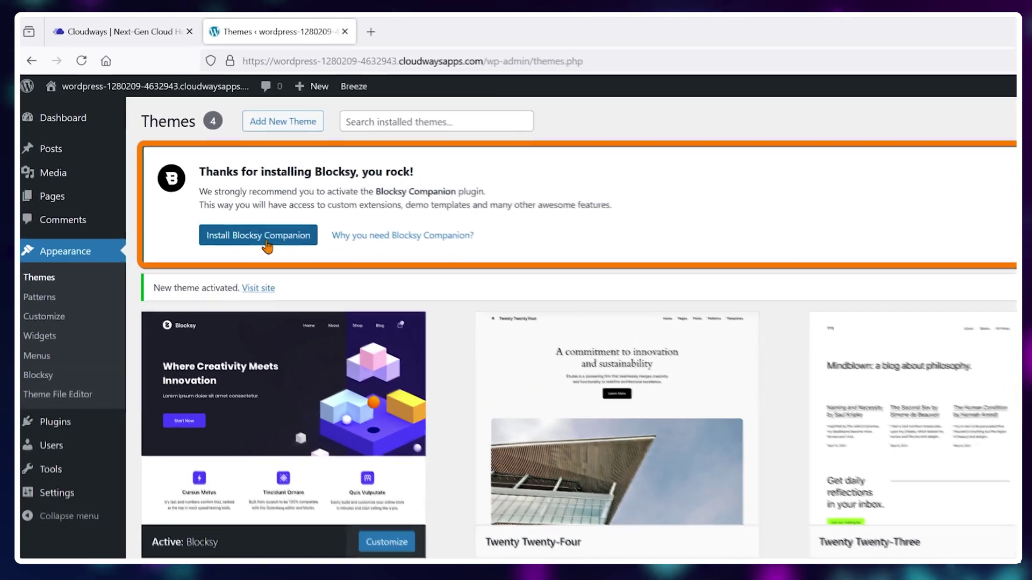
Install Blocksy Companion and show the Starter Sites template grid
{"action": "left_click", "coordinate": [156, 143]}
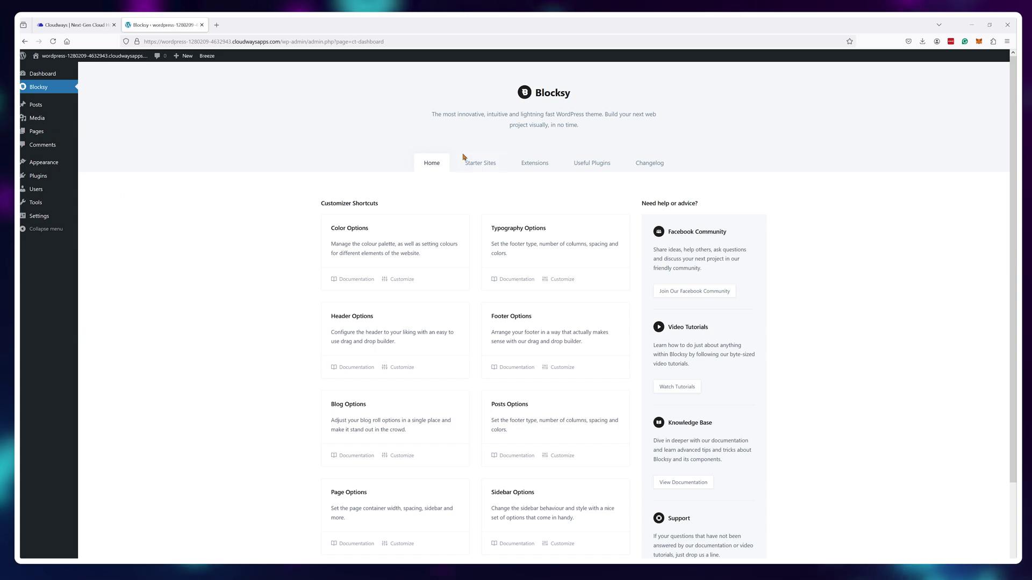
{"action": "left_click", "coordinate": [483, 164]}
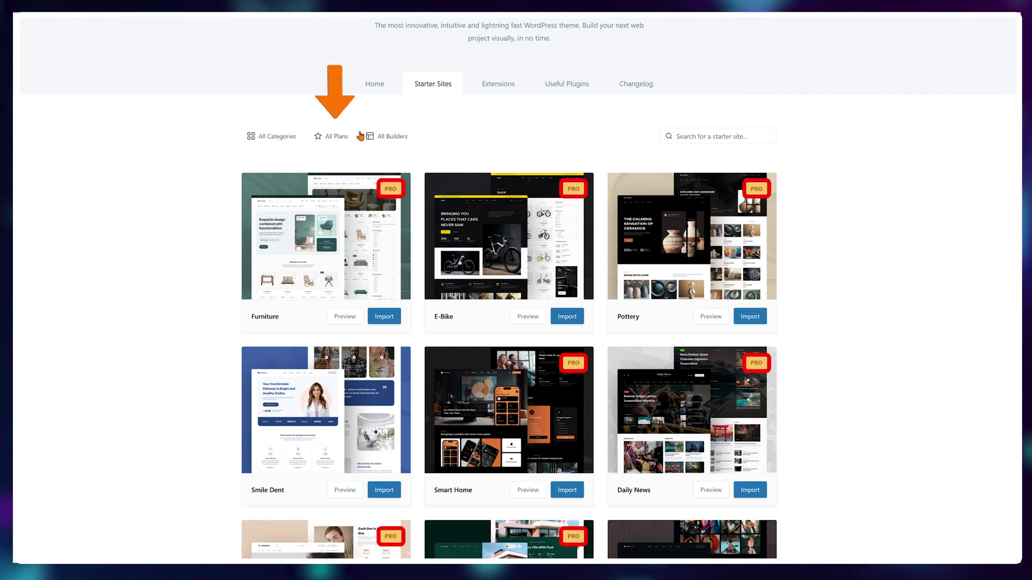
Filter starter sites to Free plans and preview Car Service in a separate tab
{"action": "left_click", "coordinate": [345, 138]}
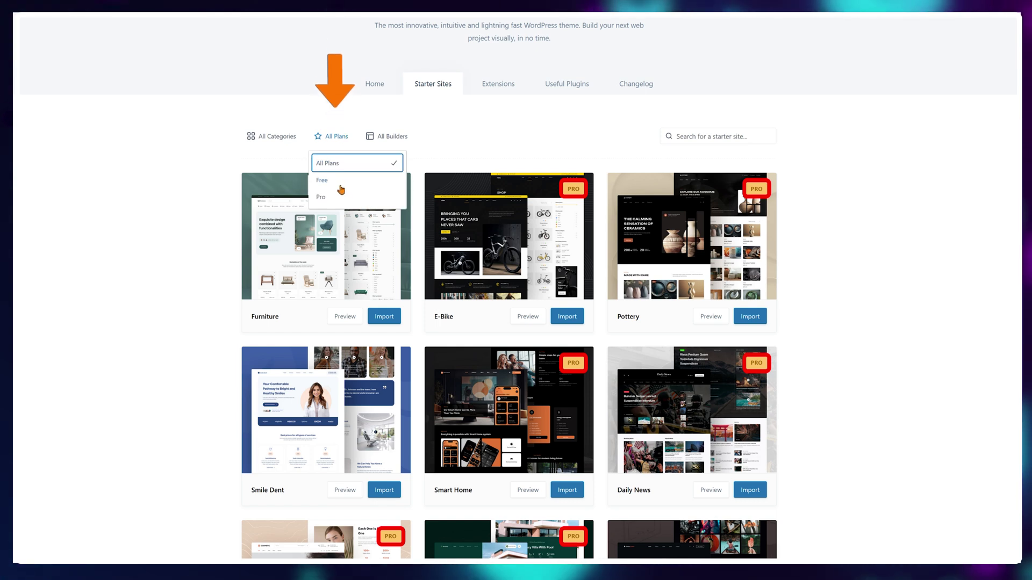
{"action": "left_click", "coordinate": [339, 180]}
{"action": "left_click", "coordinate": [228, 167]}
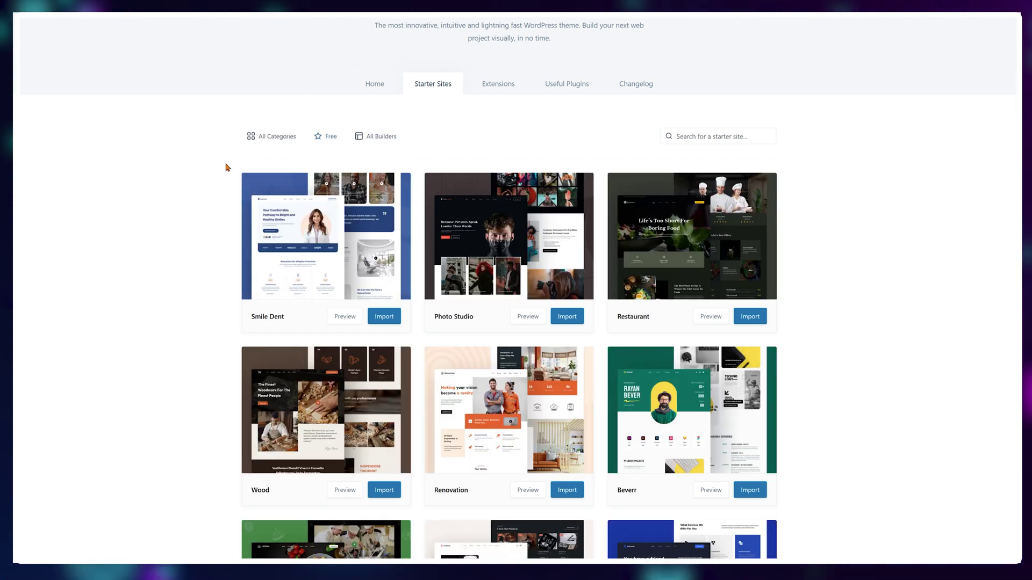
{"action": "scroll", "coordinate": [225, 158], "scroll_direction": "down", "scroll_amount": 5}
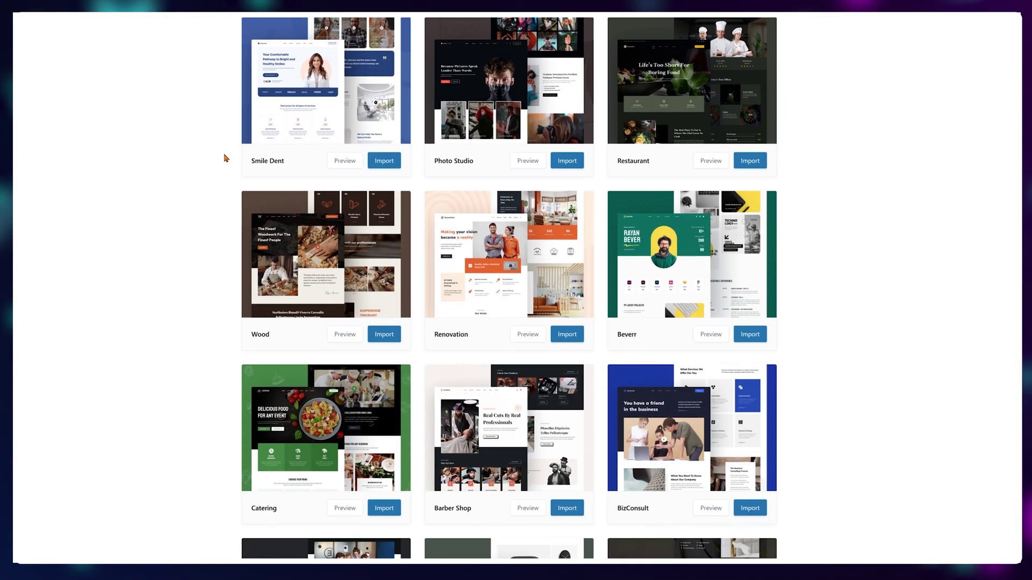
{"action": "scroll", "coordinate": [225, 158], "scroll_direction": "down", "scroll_amount": 3}
{"action": "scroll", "coordinate": [225, 158], "scroll_direction": "down", "scroll_amount": 3}
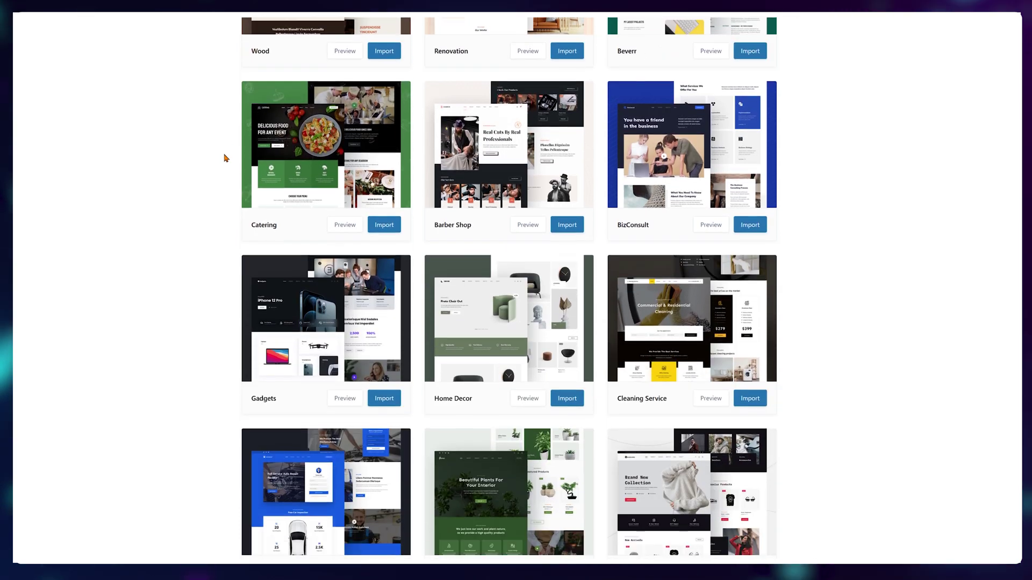
{"action": "scroll", "coordinate": [225, 158], "scroll_direction": "down", "scroll_amount": 4}
{"action": "scroll", "coordinate": [225, 158], "scroll_direction": "down", "scroll_amount": 2}
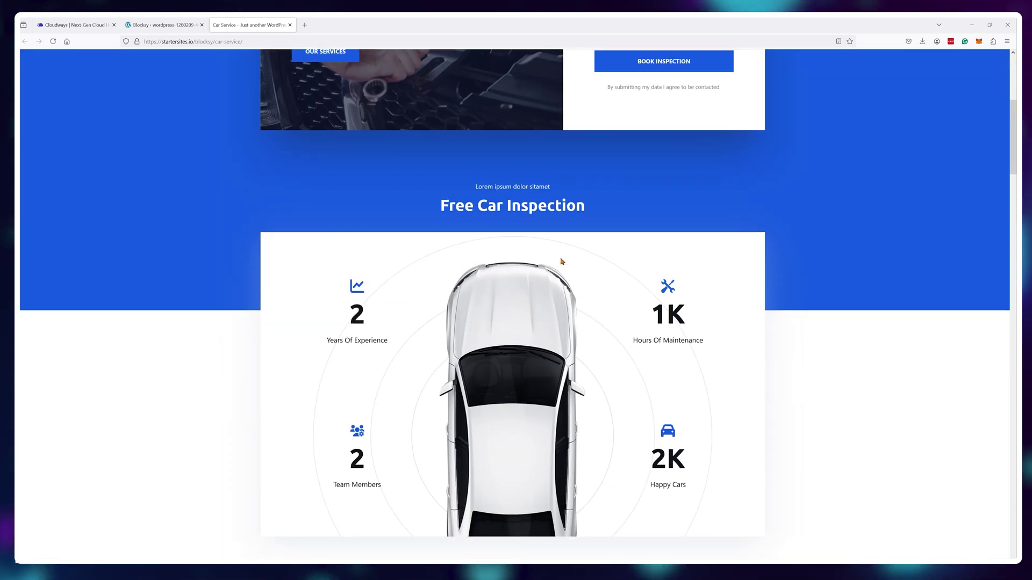
{"action": "scroll", "coordinate": [562, 261], "scroll_direction": "down", "scroll_amount": 3}
{"action": "scroll", "coordinate": [562, 261], "scroll_direction": "down", "scroll_amount": 4}
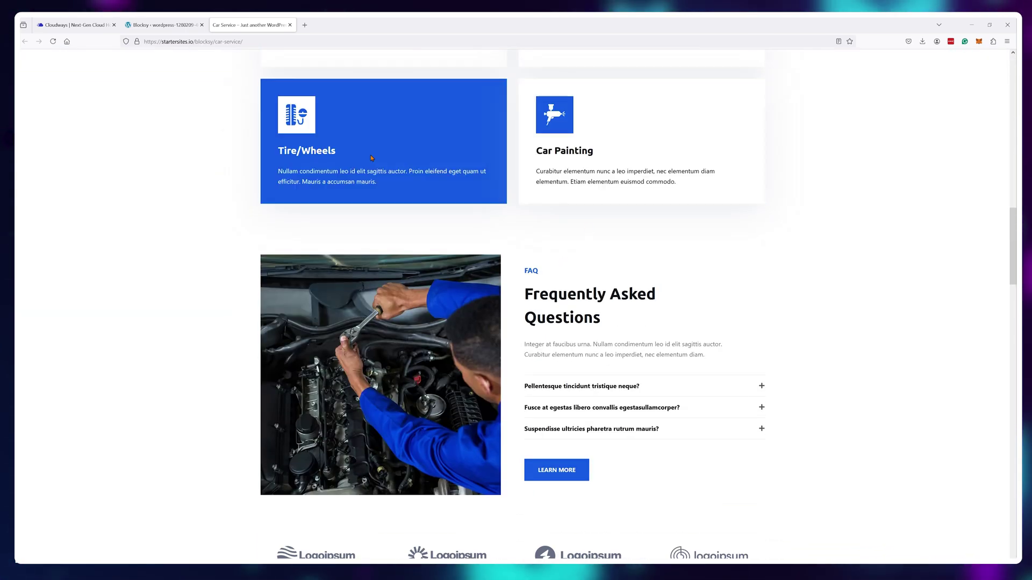
{"action": "left_click", "coordinate": [289, 25]}
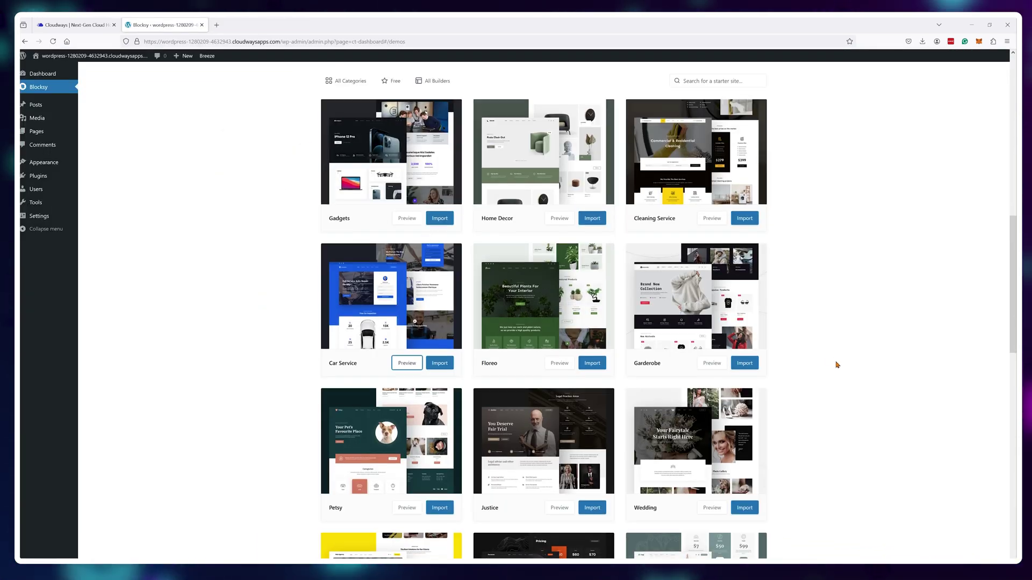
{"action": "scroll", "coordinate": [836, 366], "scroll_direction": "down", "scroll_amount": 2}
{"action": "scroll", "coordinate": [836, 366], "scroll_direction": "down", "scroll_amount": 2}
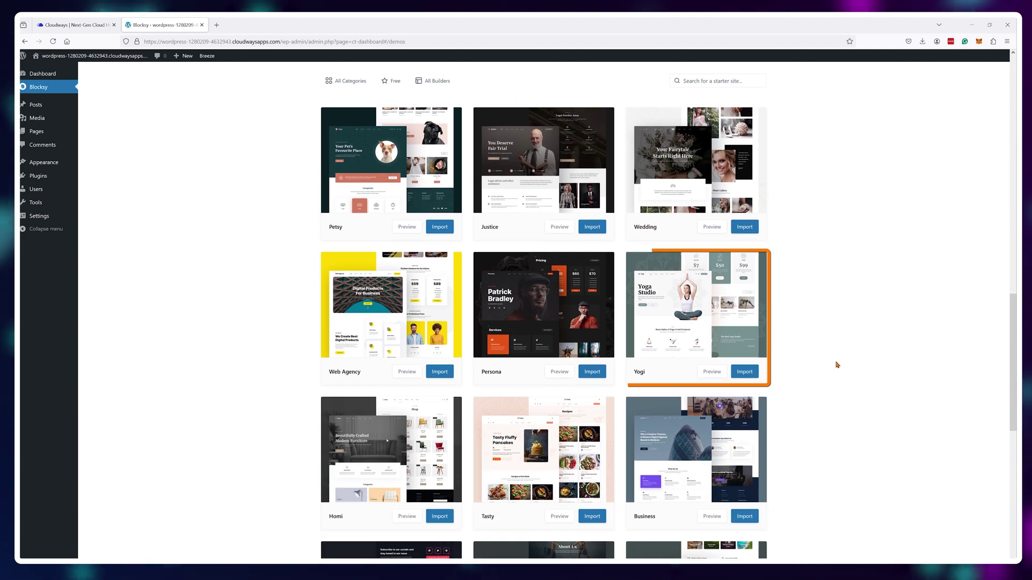
Start importing the Yogi starter site with child theme and Elementor as page builder
{"action": "left_click", "coordinate": [744, 372]}
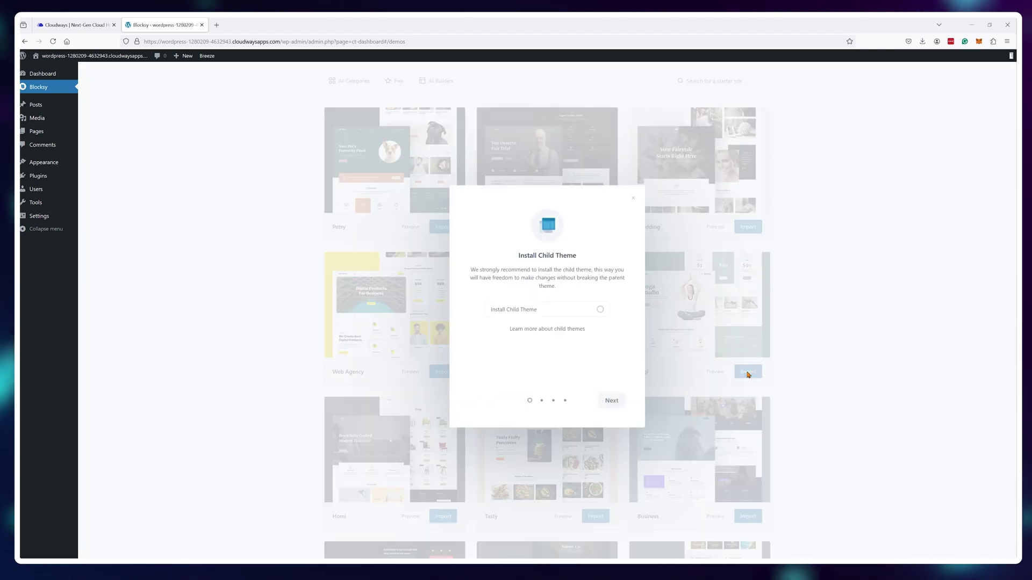
{"action": "left_click", "coordinate": [599, 312]}
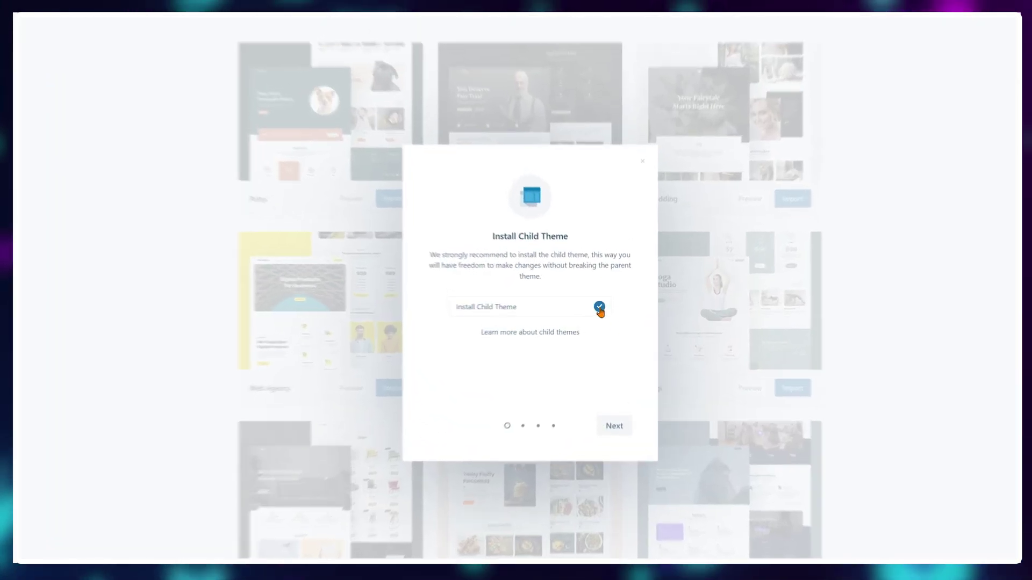
{"action": "left_click", "coordinate": [612, 400]}
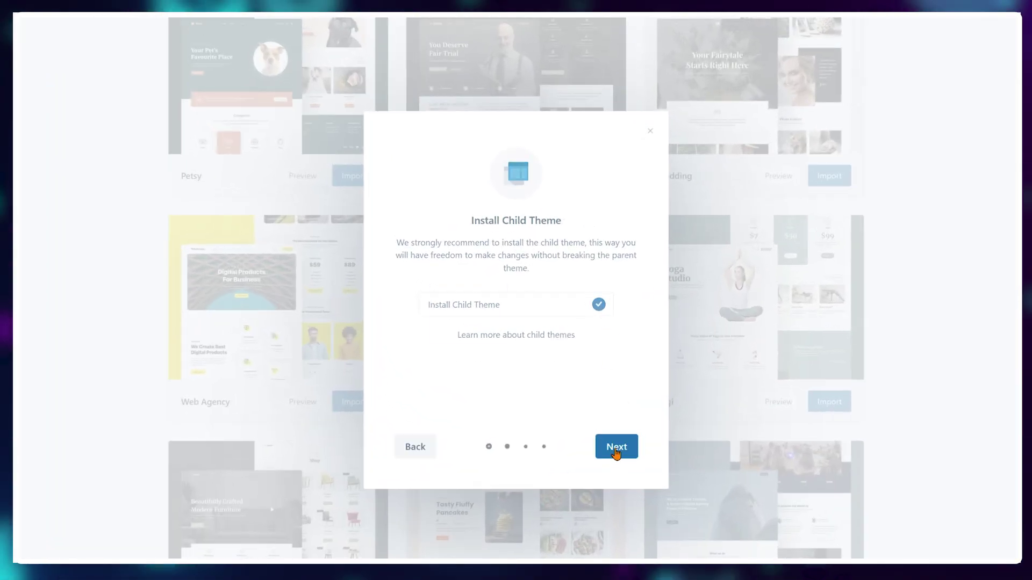
{"action": "left_click", "coordinate": [616, 448]}
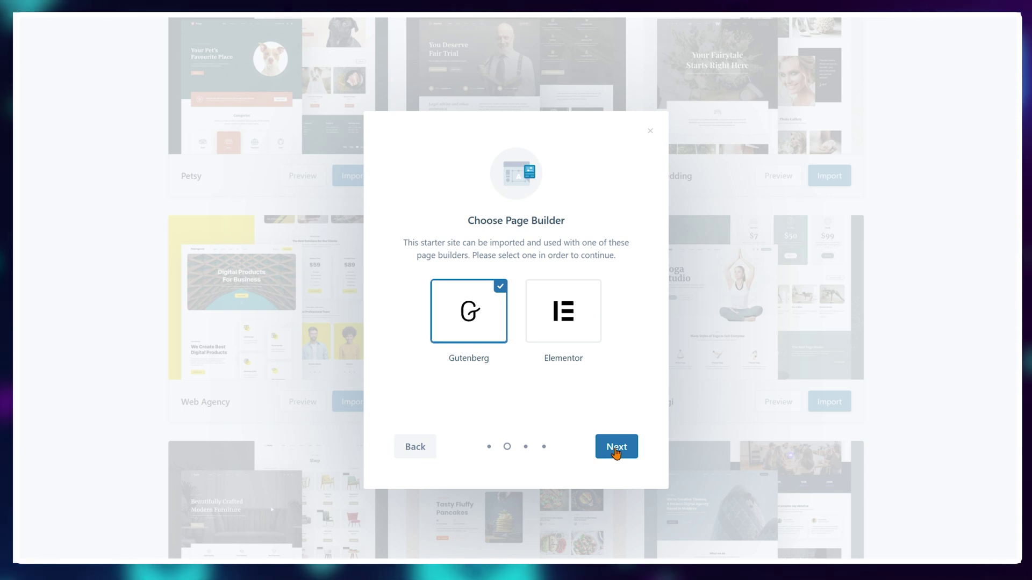
{"action": "left_click", "coordinate": [581, 338]}
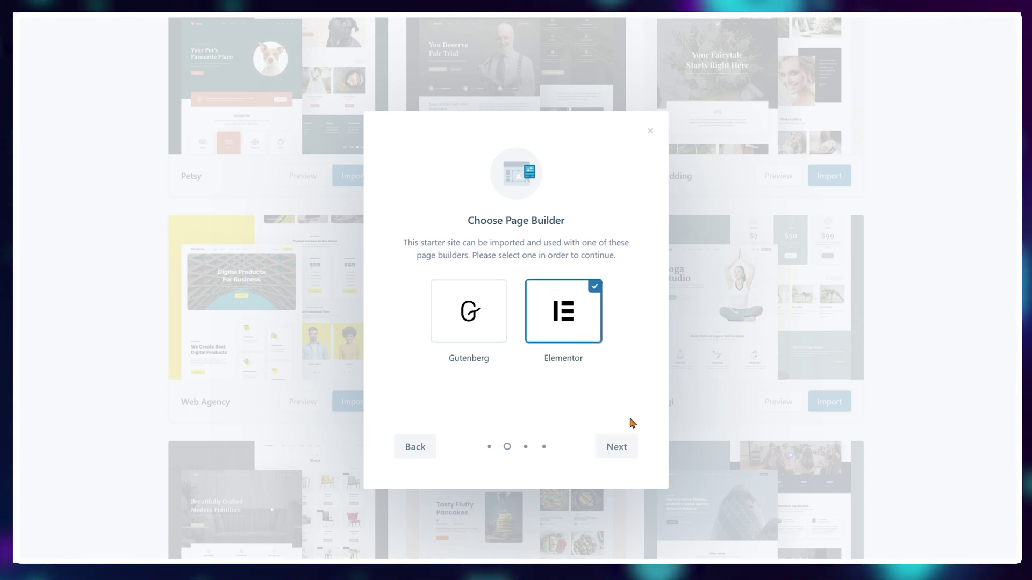
Install the required plugins and content, then view the imported Yogi site
{"action": "left_click", "coordinate": [631, 453]}
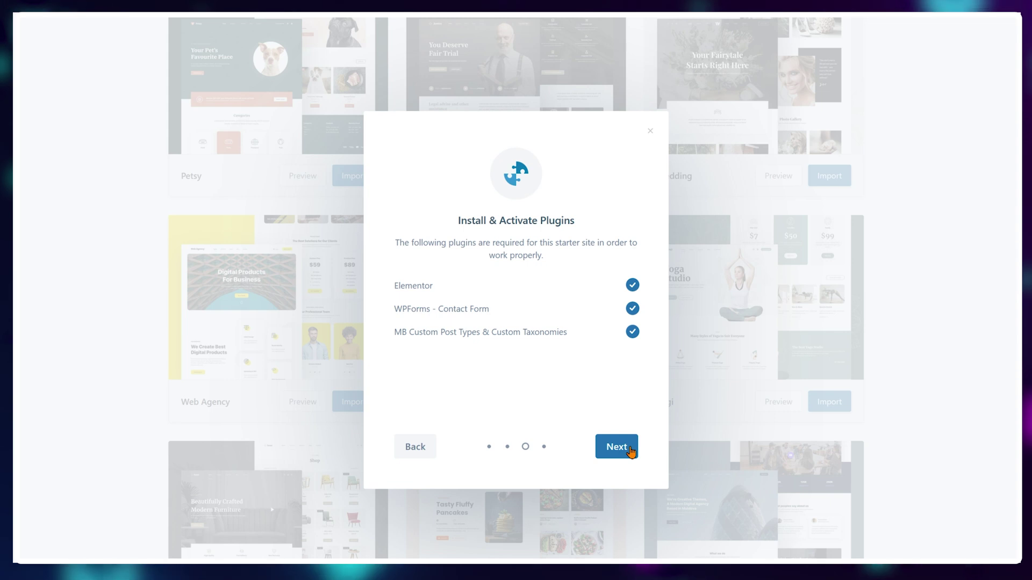
{"action": "left_click", "coordinate": [631, 452]}
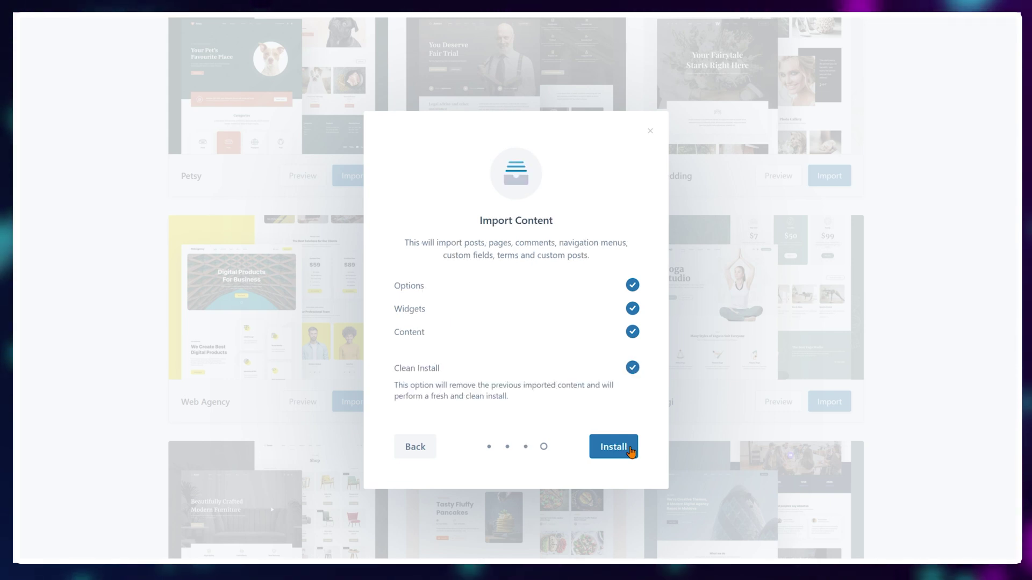
{"action": "left_click", "coordinate": [631, 453]}
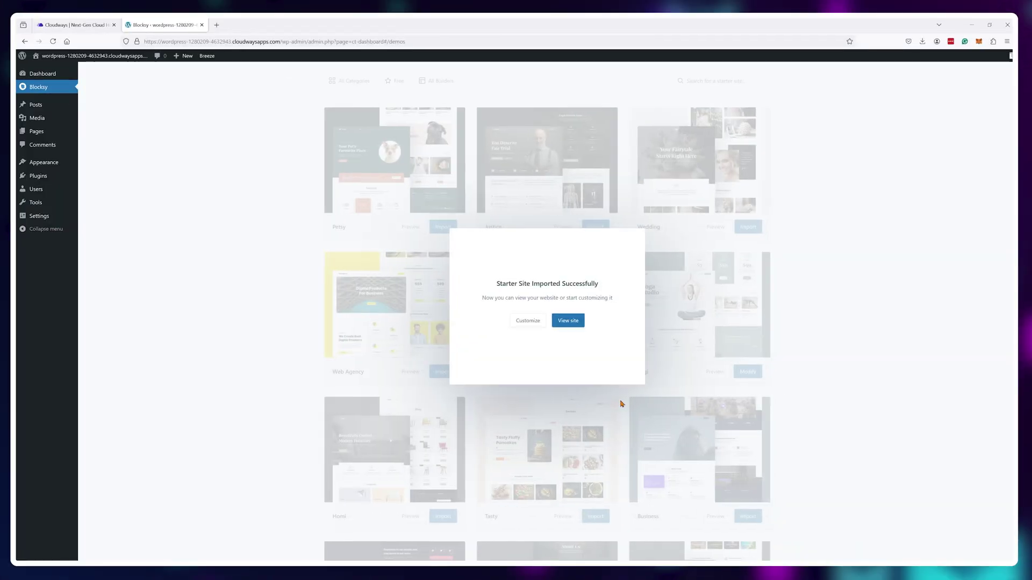
{"action": "left_click", "coordinate": [567, 320]}
{"action": "scroll", "coordinate": [533, 295], "scroll_direction": "down", "scroll_amount": 2}
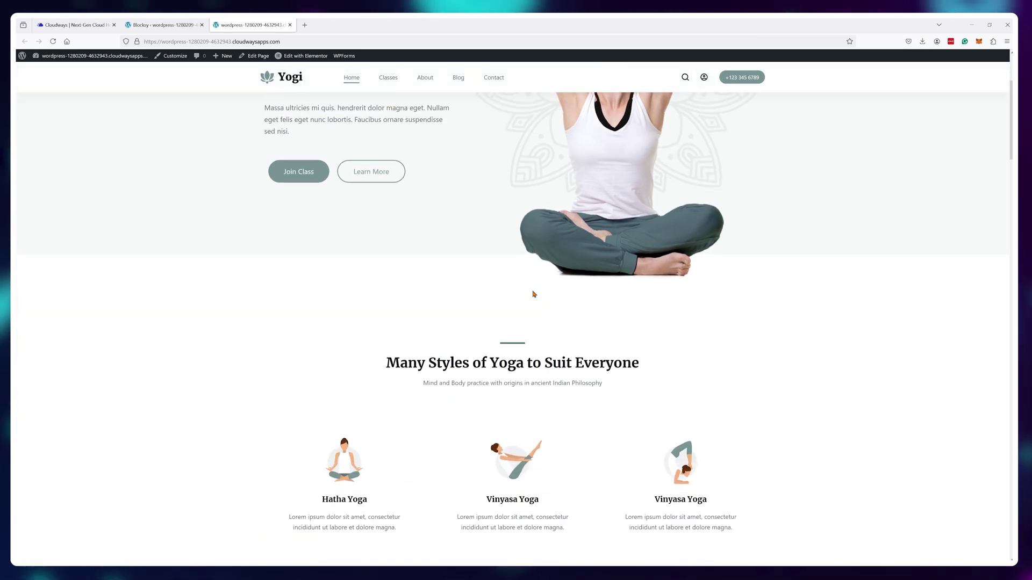
{"action": "scroll", "coordinate": [533, 294], "scroll_direction": "down", "scroll_amount": 2}
{"action": "scroll", "coordinate": [533, 294], "scroll_direction": "down", "scroll_amount": 3}
{"action": "scroll", "coordinate": [533, 295], "scroll_direction": "down", "scroll_amount": 3}
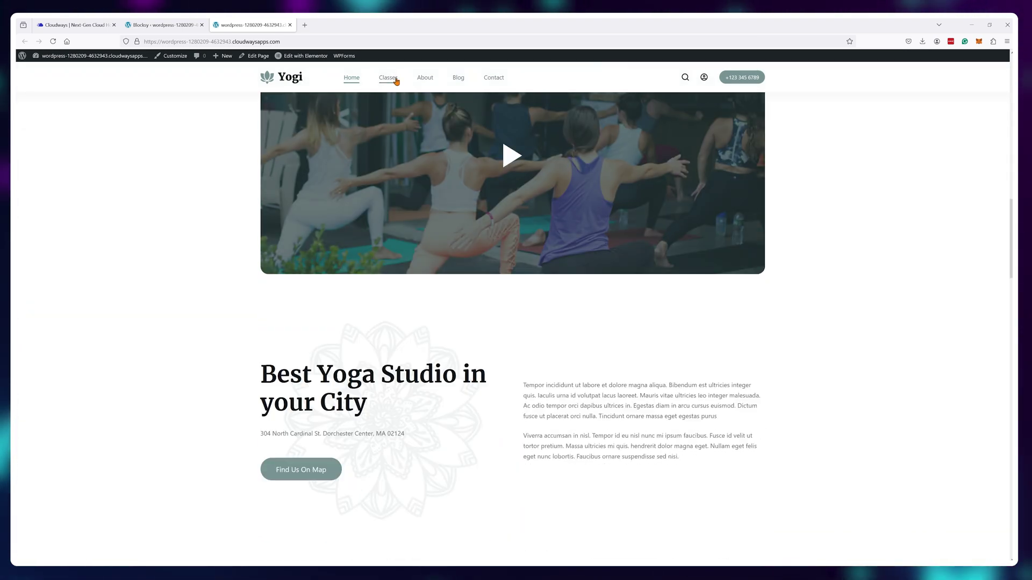
Browse the Yogi site's Classes page before editing Home with Elementor
{"action": "left_click", "coordinate": [389, 80]}
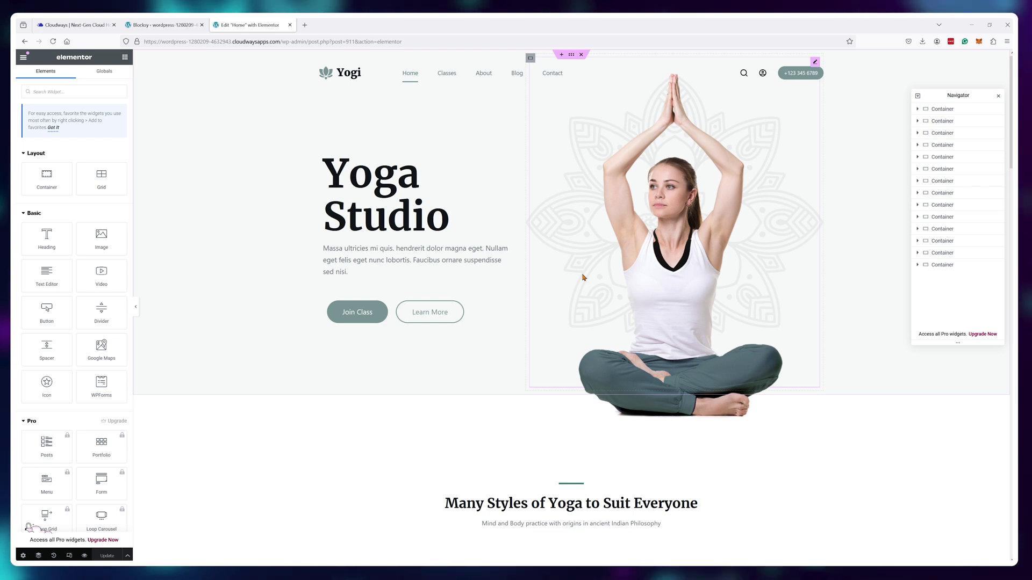
Shrink the Emit.Reviews heading's font size to about 70 so it fits on one line
{"action": "left_click", "coordinate": [370, 186]}
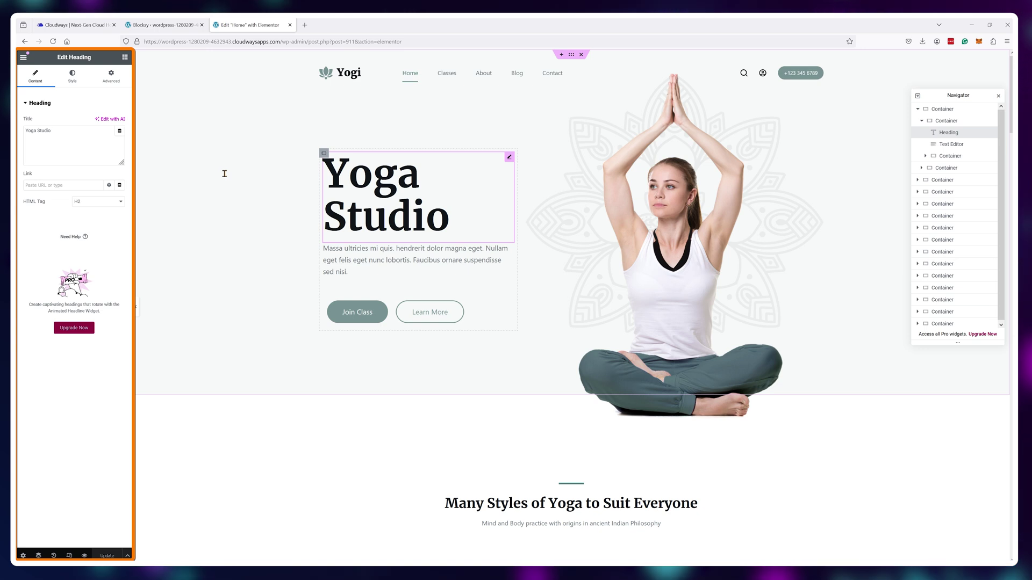
{"action": "left_click_drag", "start_coordinate": [52, 130], "coordinate": [19, 128]}
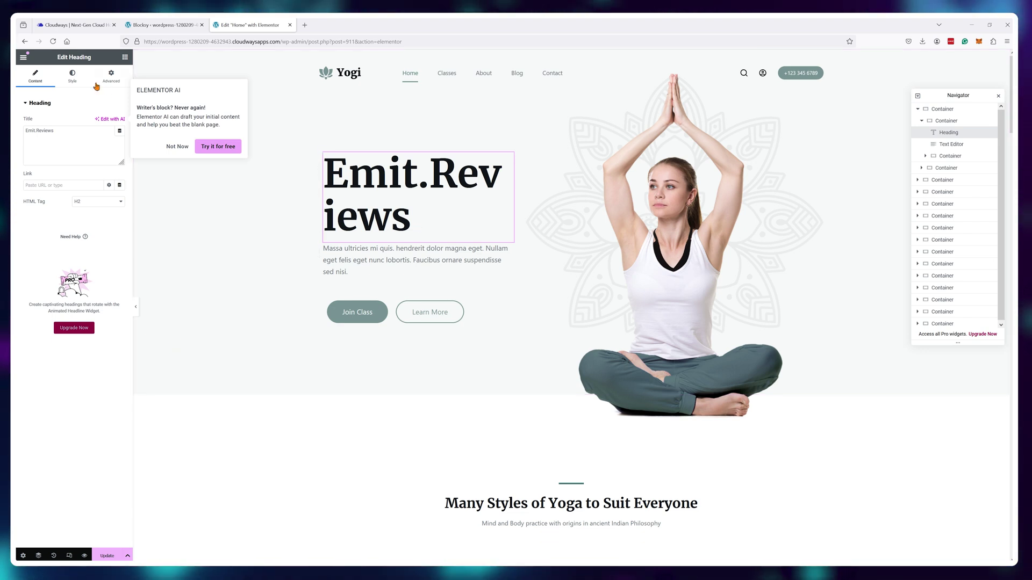
{"action": "left_click", "coordinate": [72, 77]}
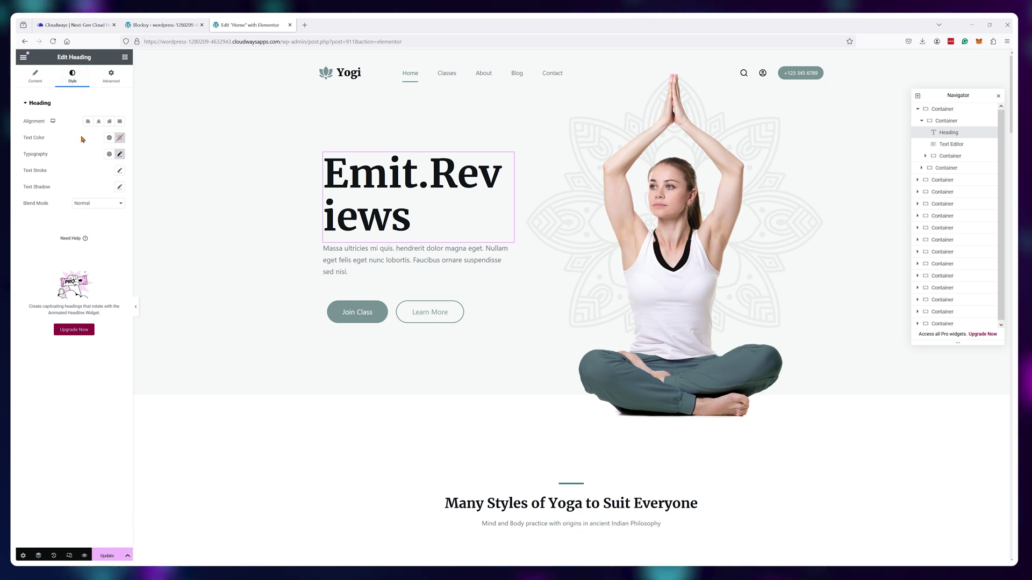
{"action": "left_click", "coordinate": [120, 154]}
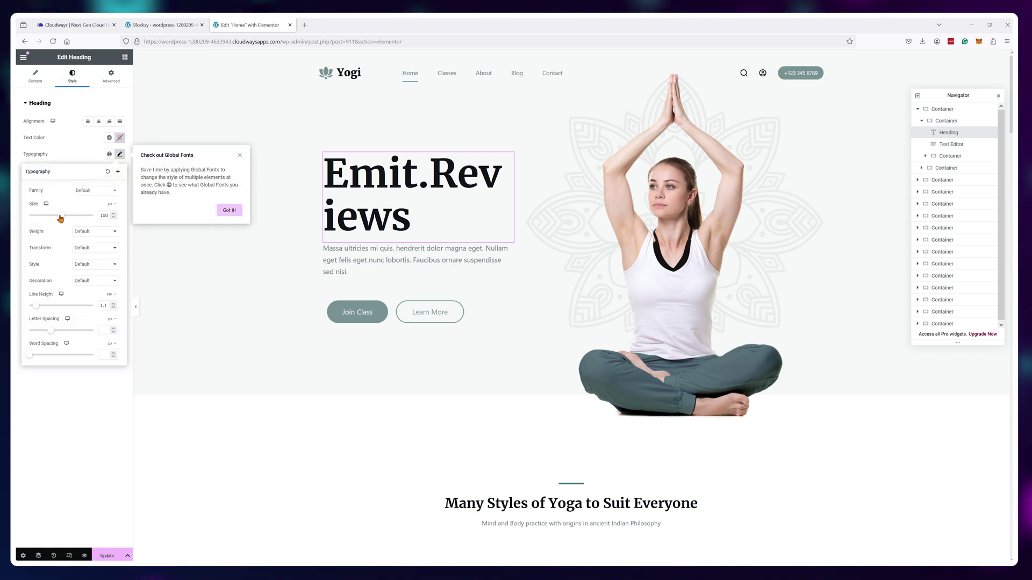
{"action": "left_click_drag", "start_coordinate": [61, 215], "coordinate": [49, 217]}
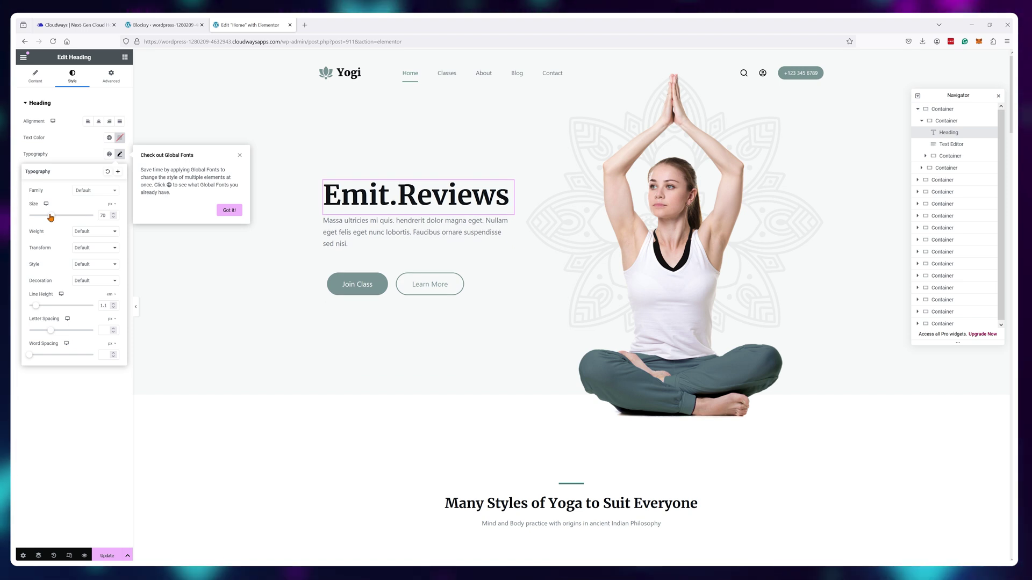
{"action": "left_click", "coordinate": [77, 419]}
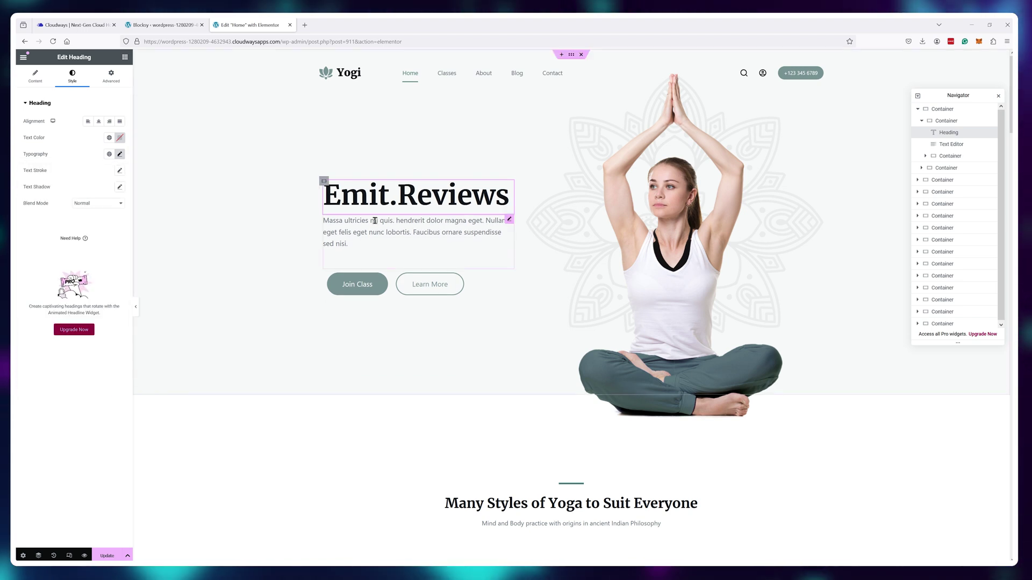
Give the heading a 20 px bottom margin and move on to the paragraph below it
{"action": "left_click", "coordinate": [112, 76]}
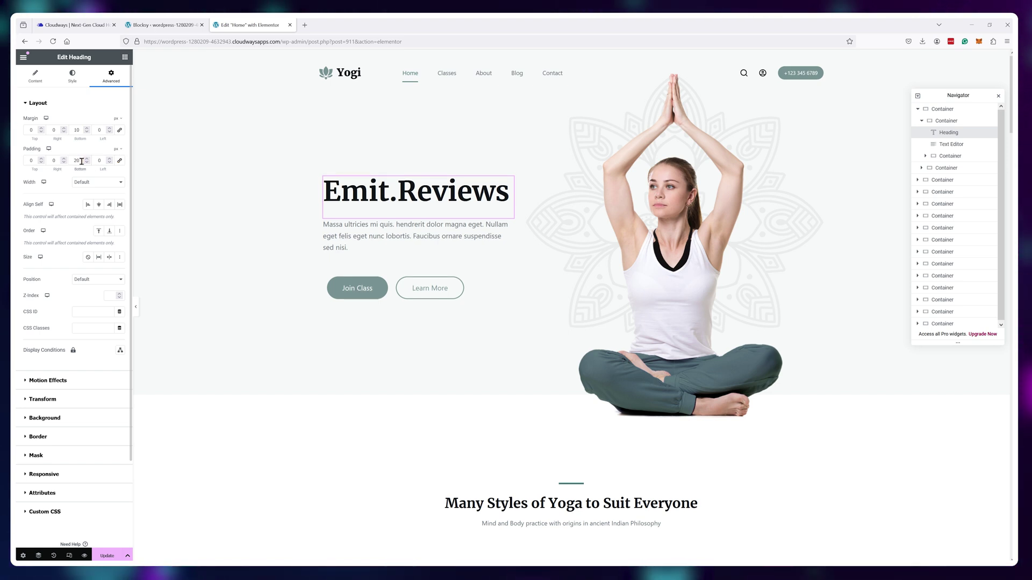
{"action": "type", "text": "20"}
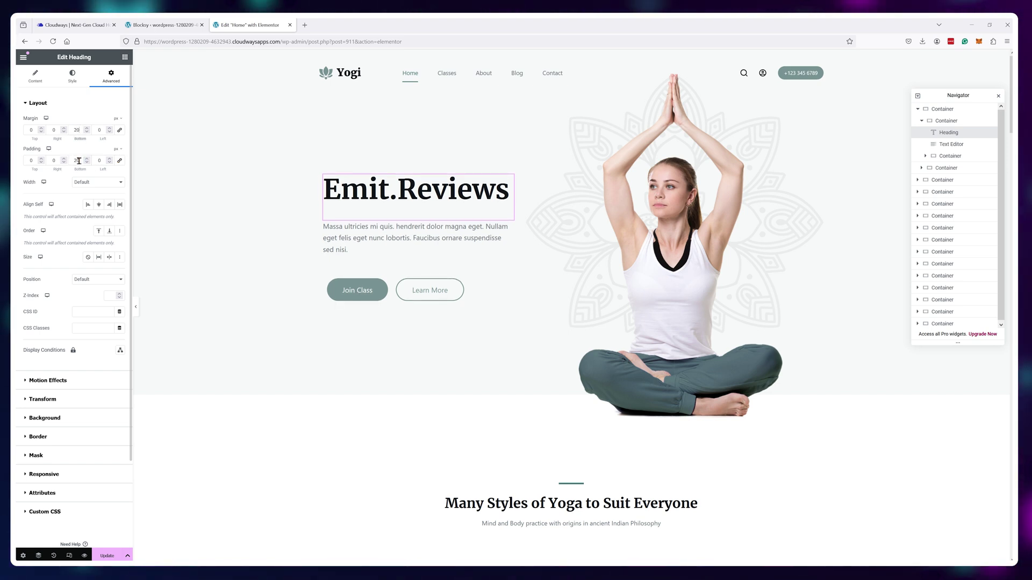
{"action": "key", "text": "BackSpace"}
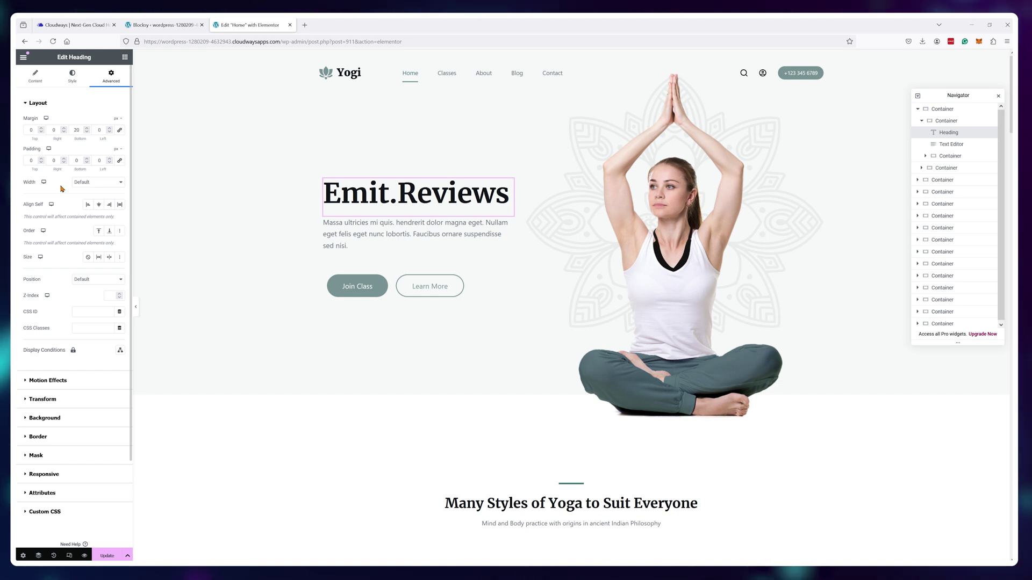
{"action": "left_click", "coordinate": [418, 234]}
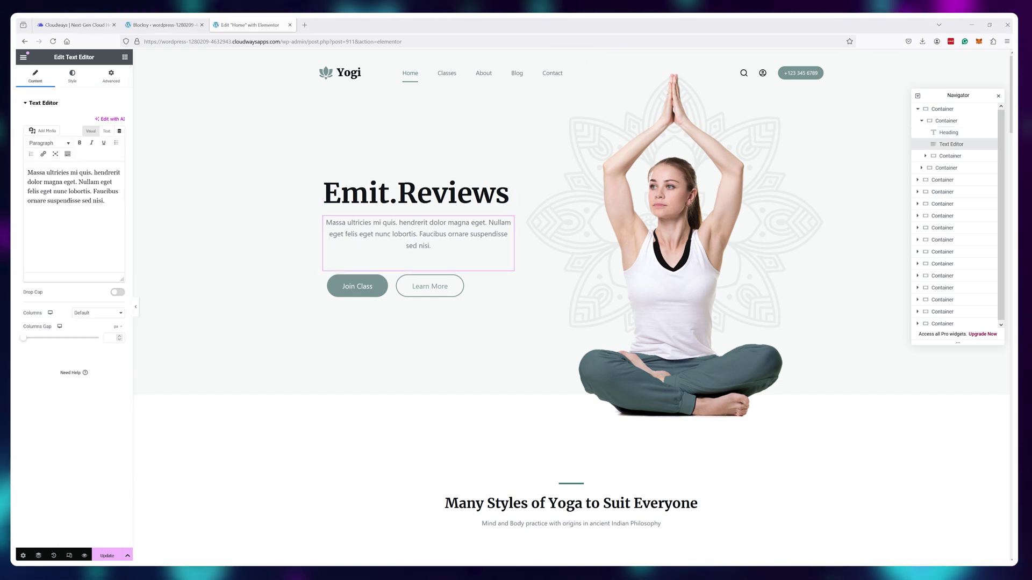
{"action": "mouse_move", "coordinate": [655, 281]}
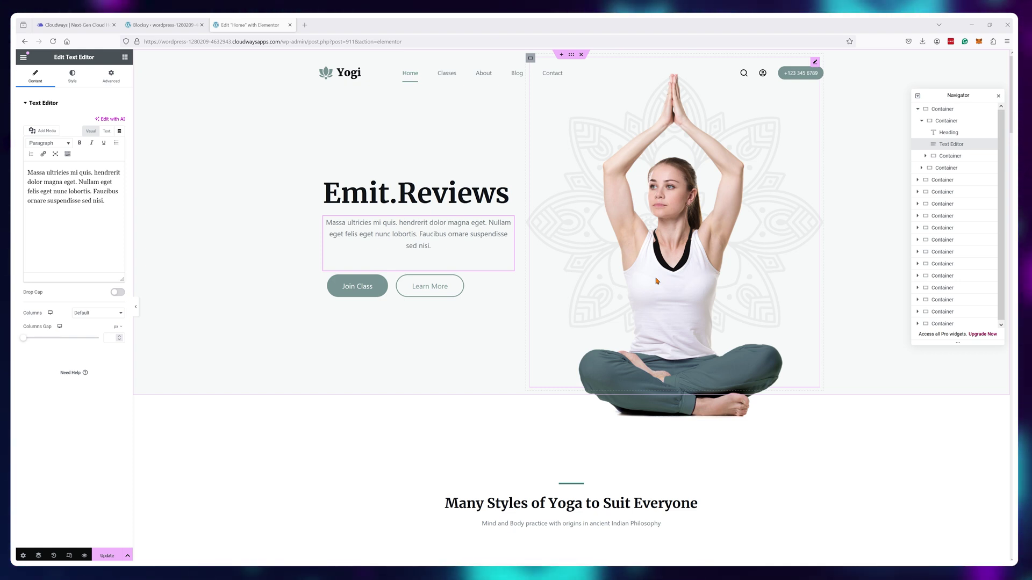
Replace the hero image with the seated twisting yoga pose from the Media Library
{"action": "left_click", "coordinate": [655, 280]}
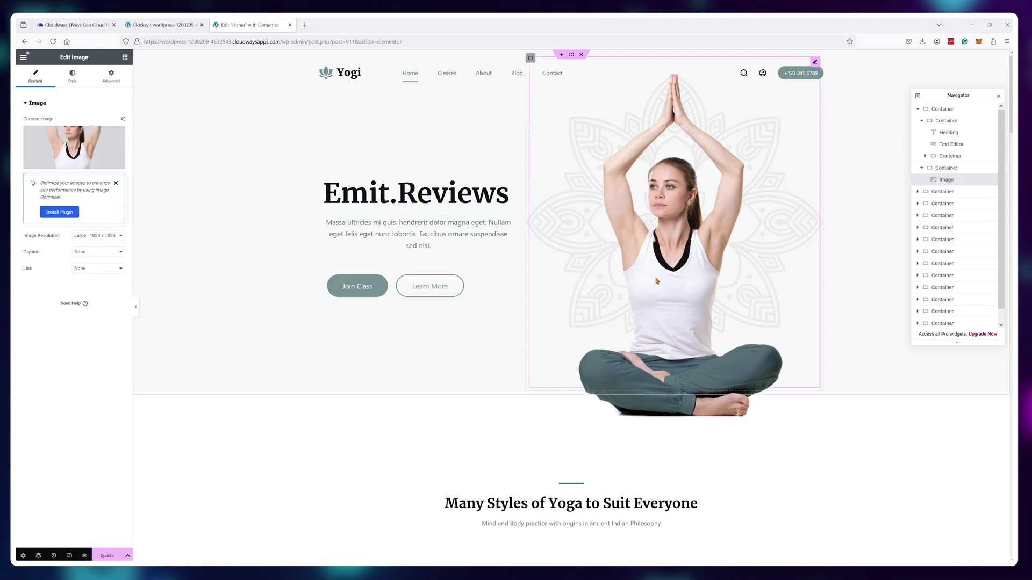
{"action": "mouse_move", "coordinate": [74, 147]}
{"action": "left_click", "coordinate": [82, 150]}
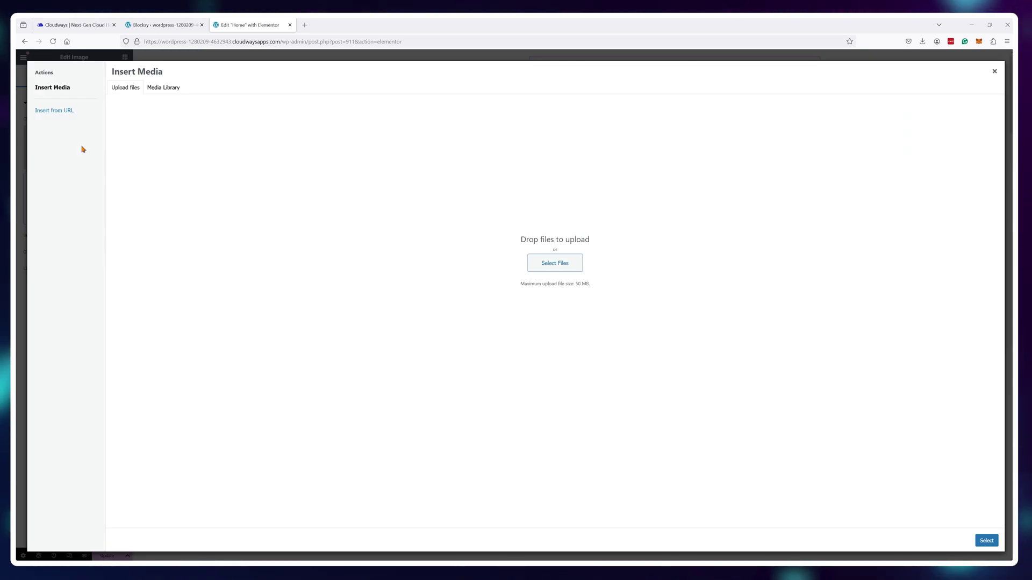
{"action": "left_click", "coordinate": [155, 88]}
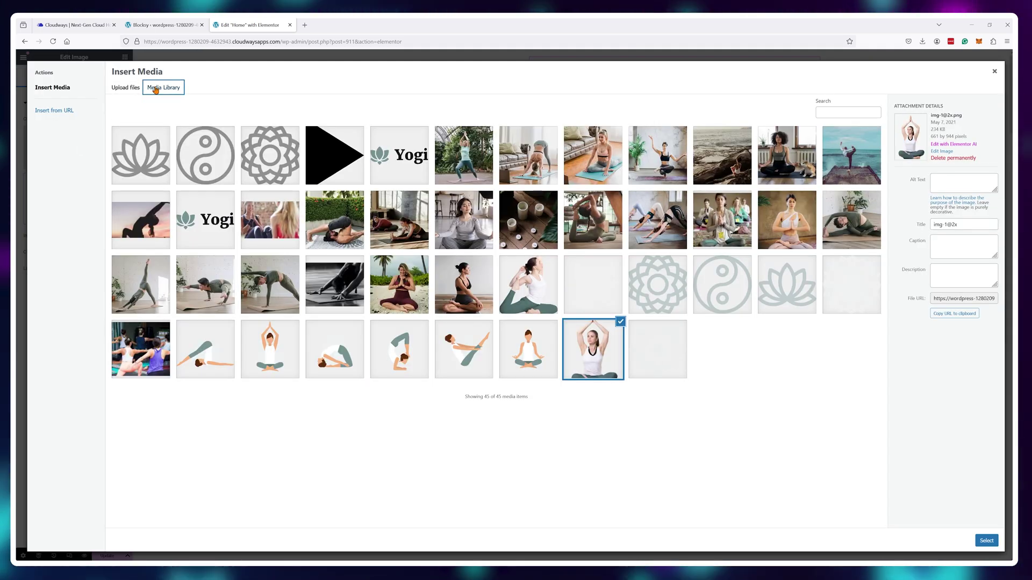
{"action": "left_click", "coordinate": [528, 285]}
{"action": "left_click", "coordinate": [975, 540]}
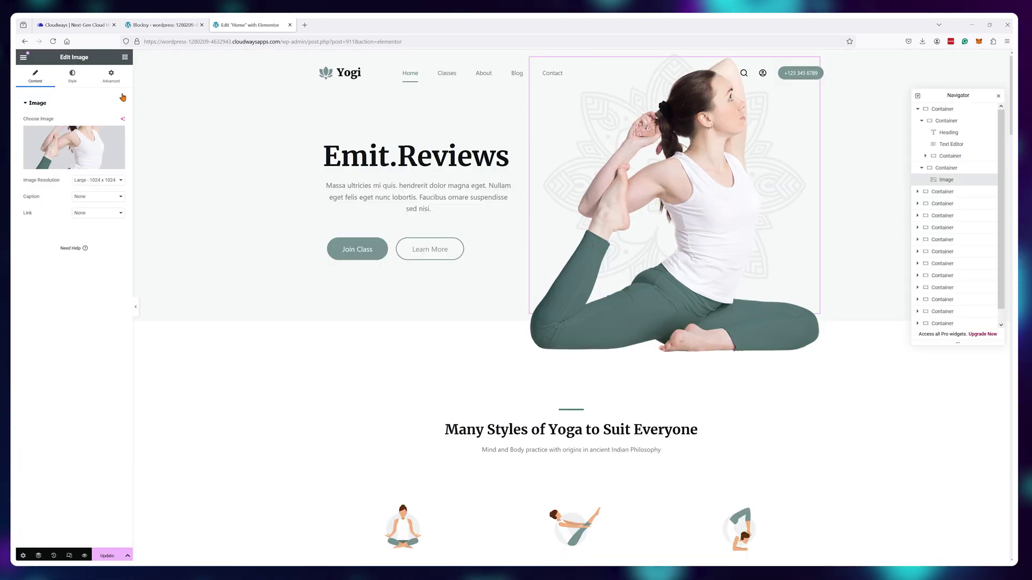
Reduce the hero image's width in its Style settings
{"action": "left_click", "coordinate": [111, 76]}
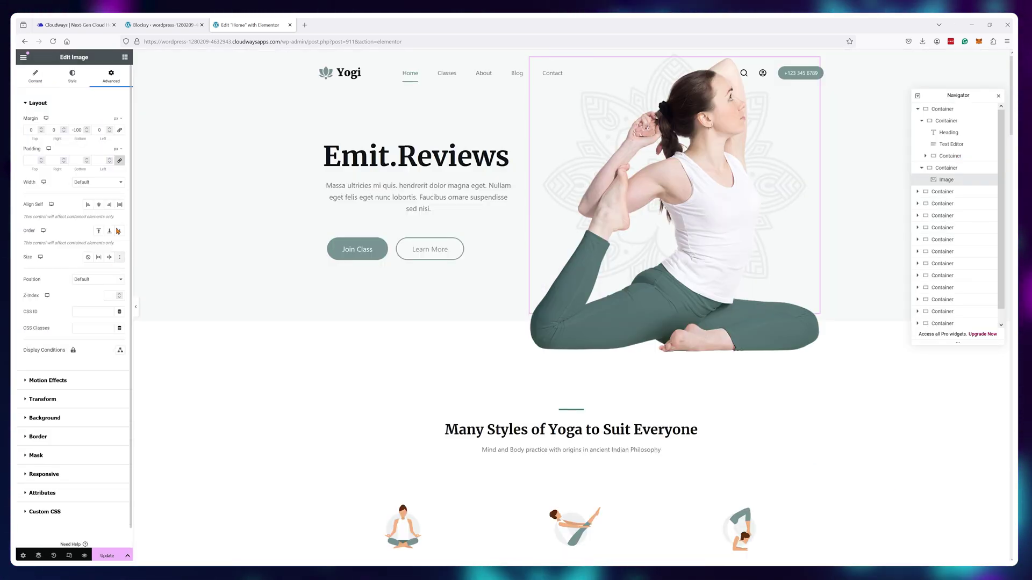
{"action": "left_click", "coordinate": [72, 76]}
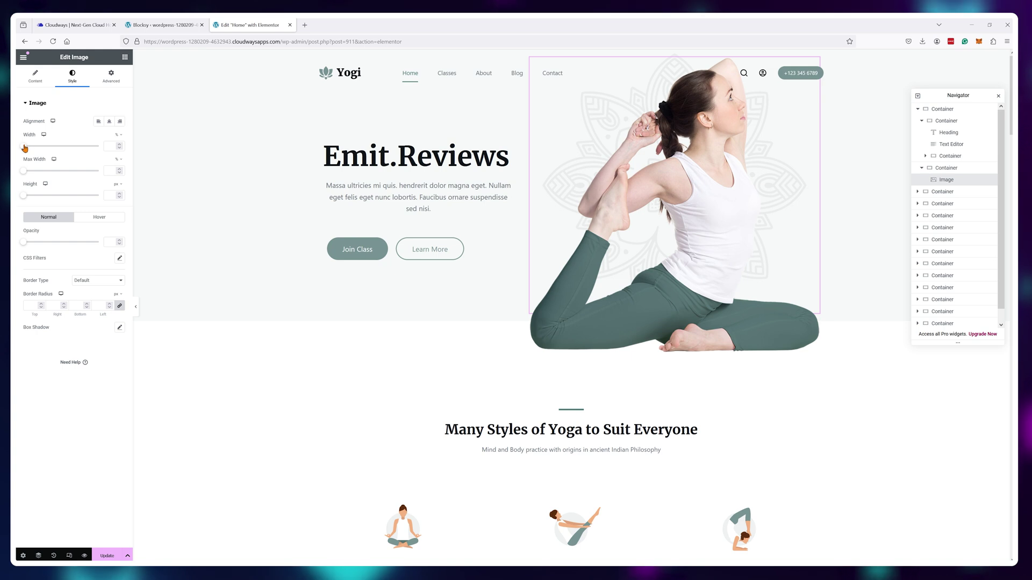
{"action": "left_click_drag", "start_coordinate": [24, 147], "coordinate": [70, 154]}
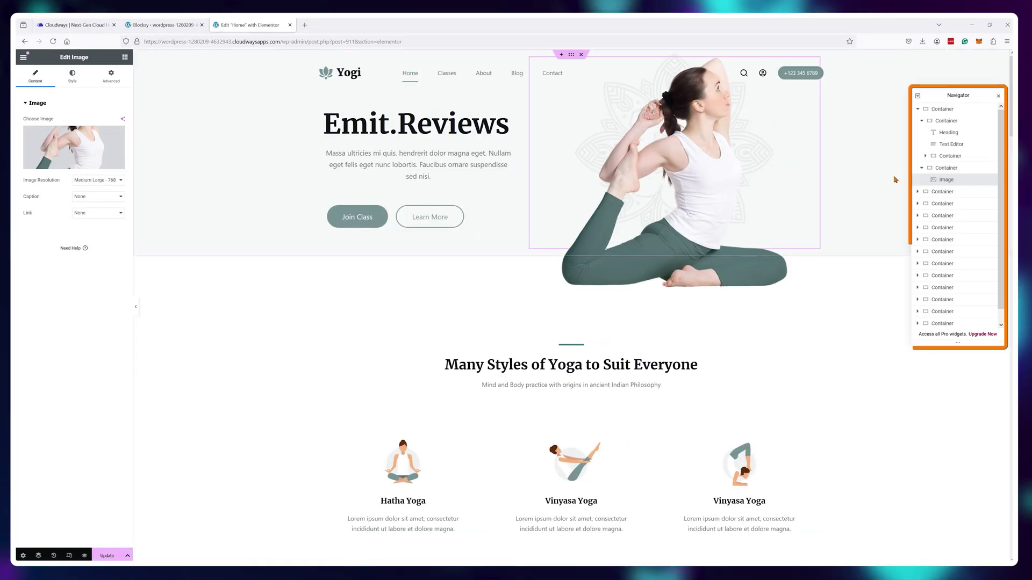
Give the top-level hero container Margin Bottom 200 and Padding Top 150
{"action": "left_click", "coordinate": [947, 168]}
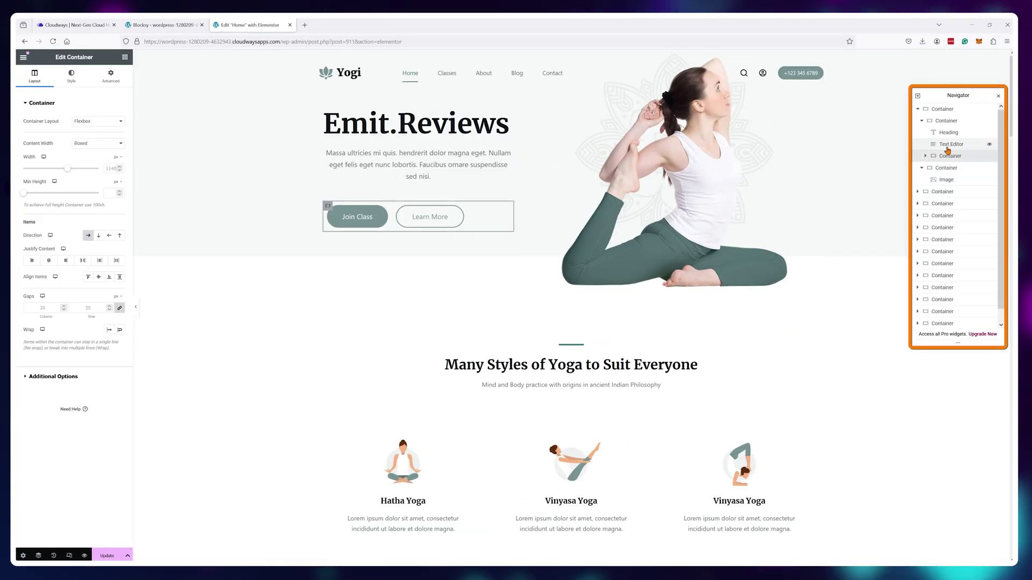
{"action": "left_click", "coordinate": [949, 143]}
{"action": "left_click", "coordinate": [947, 120]}
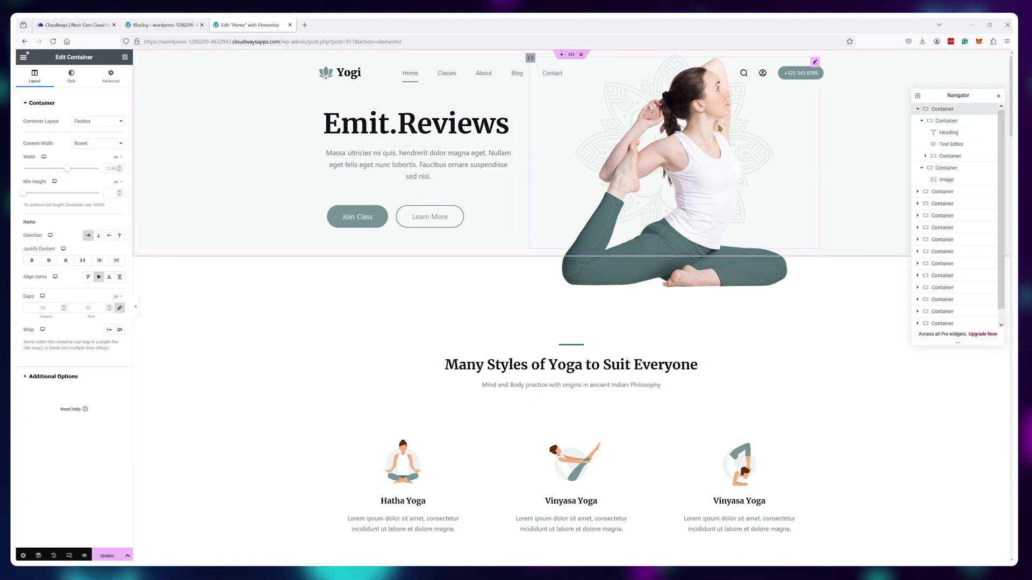
{"action": "left_click", "coordinate": [112, 80]}
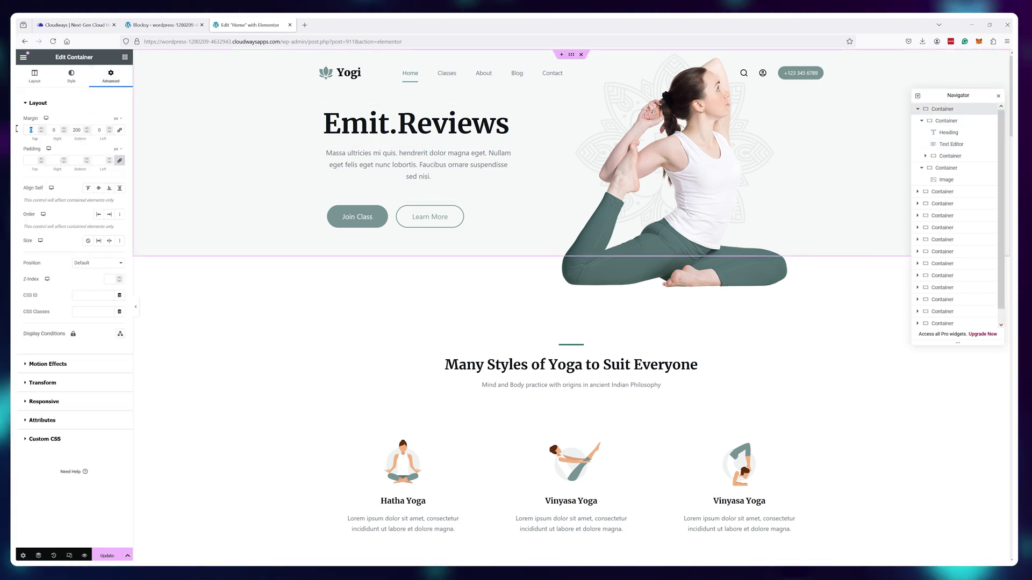
{"action": "type", "text": "200"}
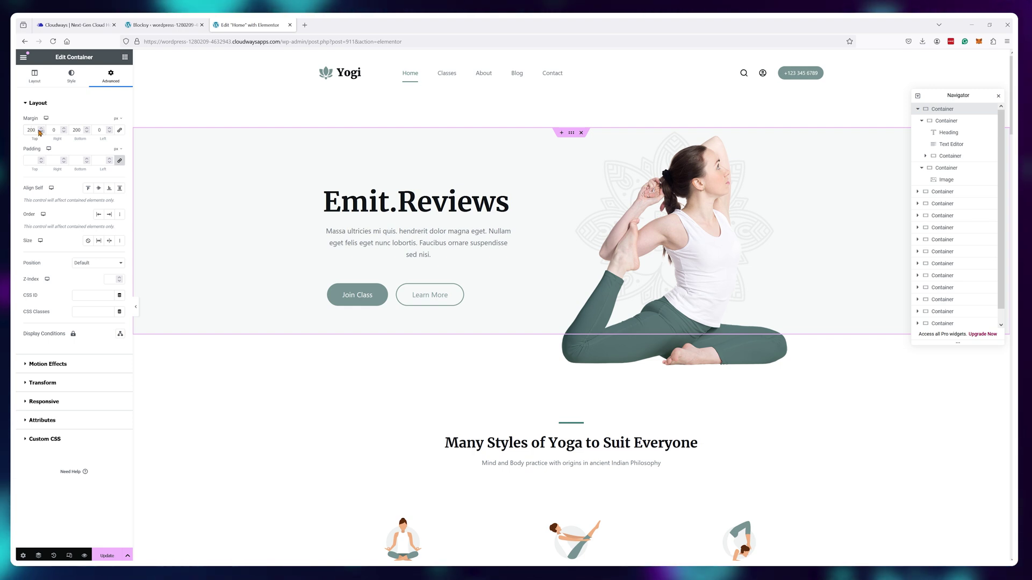
{"action": "type", "text": "0"}
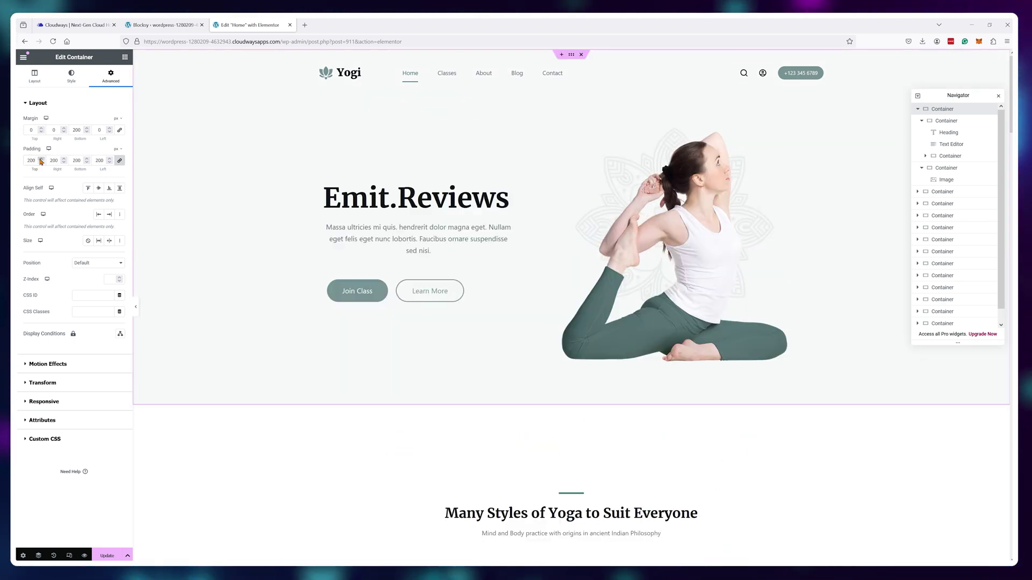
{"action": "left_click", "coordinate": [31, 160]}
{"action": "type", "text": "20"}
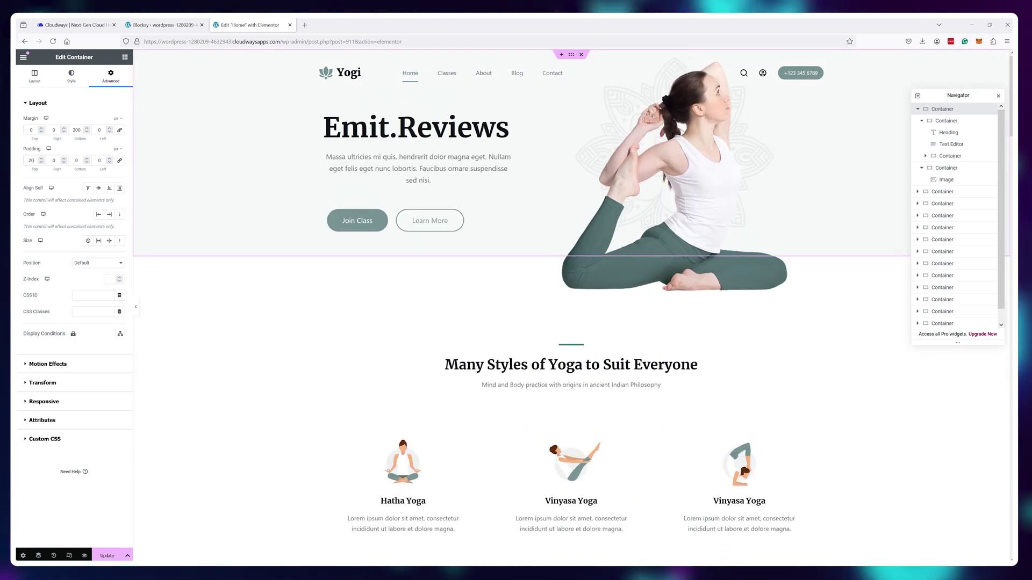
{"action": "type", "text": "0150"}
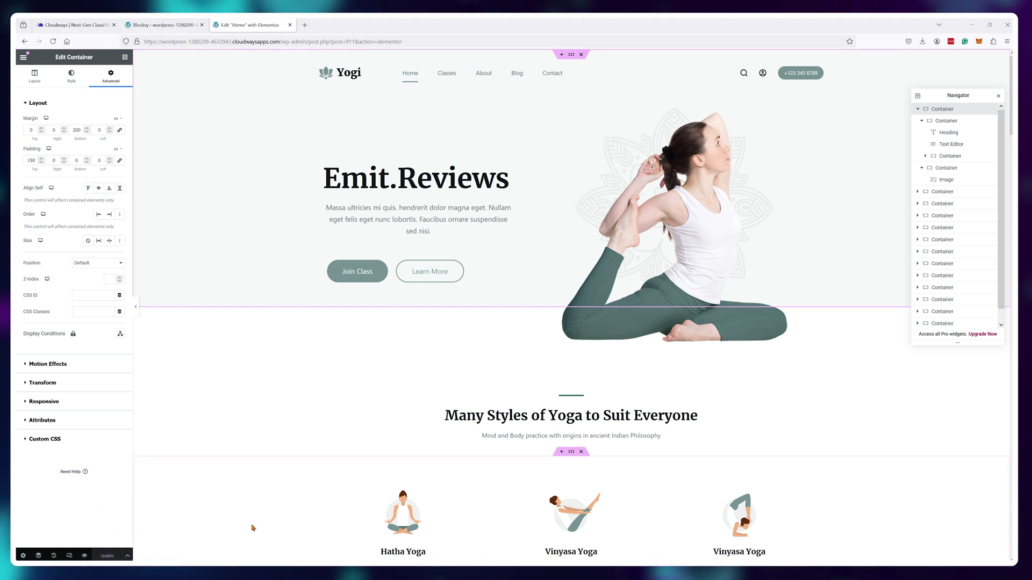
{"action": "left_click", "coordinate": [452, 78]}
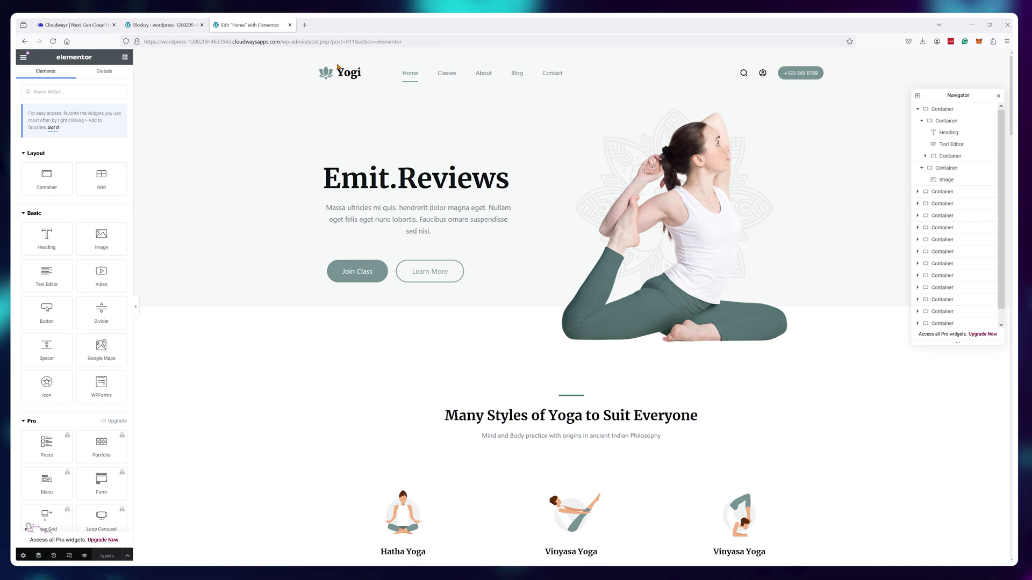
Load the site's front-end home page and open the Blocksy header builder in the Customizer
{"action": "left_click_drag", "start_coordinate": [422, 42], "coordinate": [360, 43]}
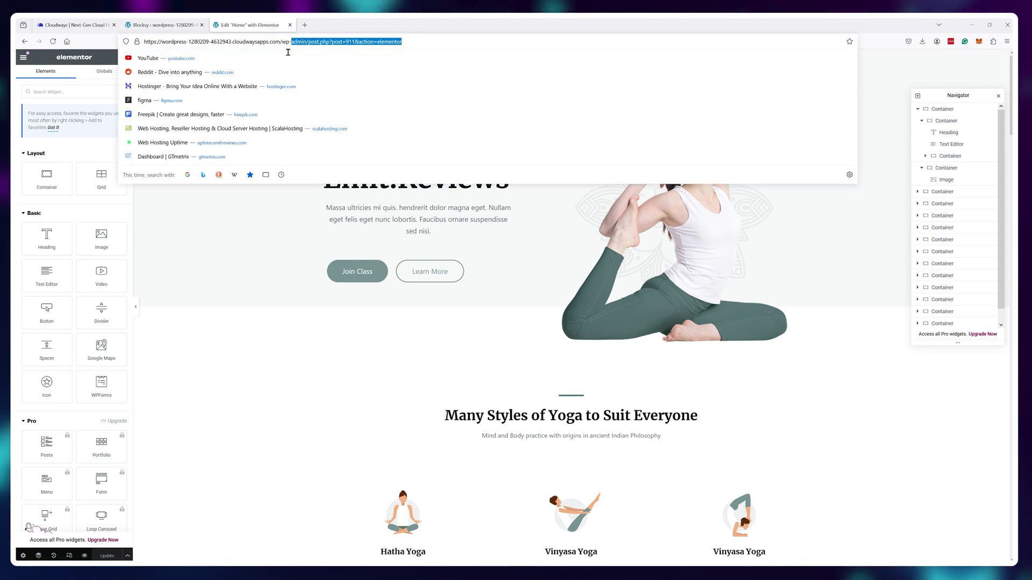
{"action": "key", "text": "BackSpace"}
{"action": "key", "text": "Return"}
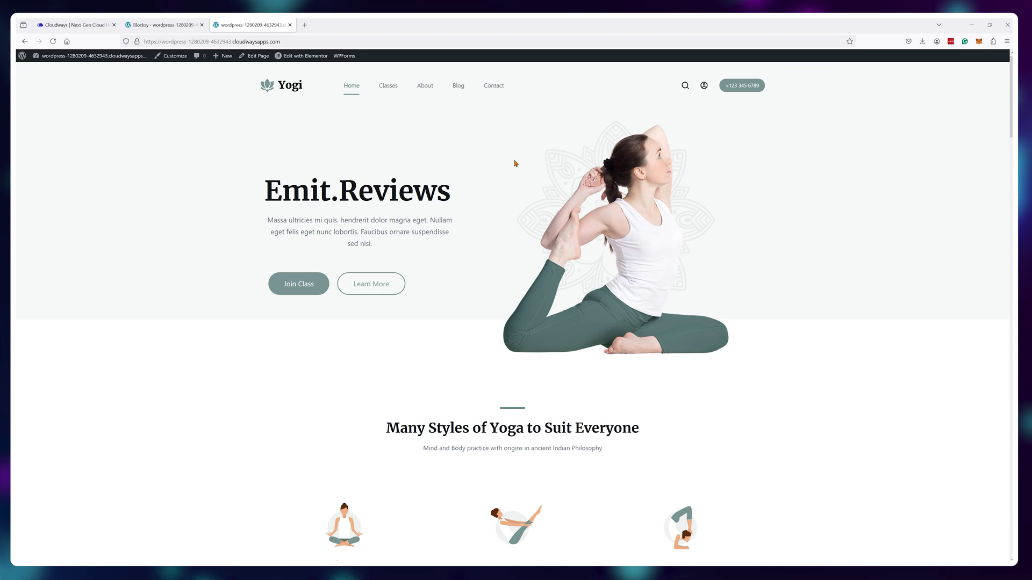
{"action": "left_click", "coordinate": [178, 58]}
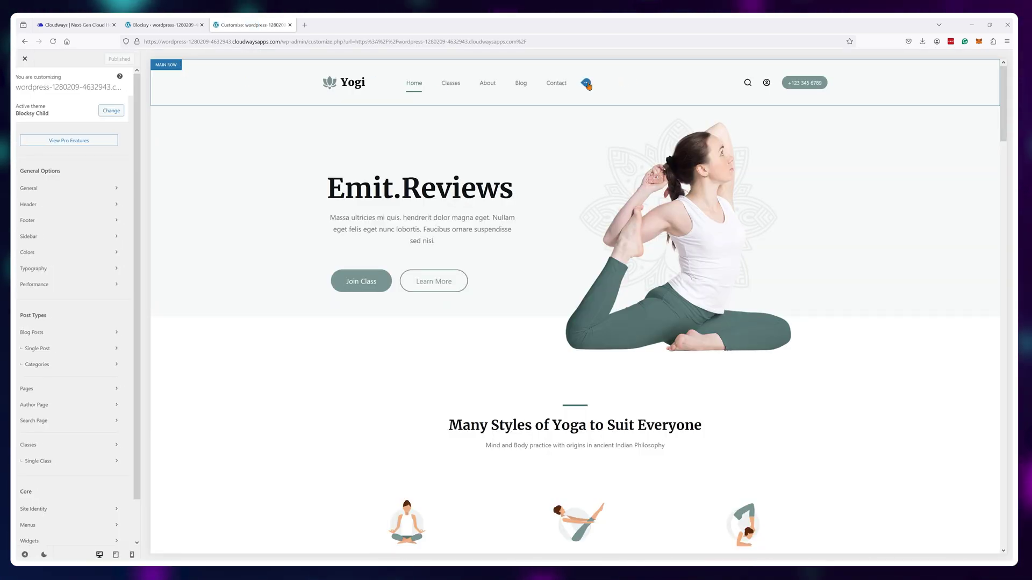
{"action": "left_click", "coordinate": [586, 83]}
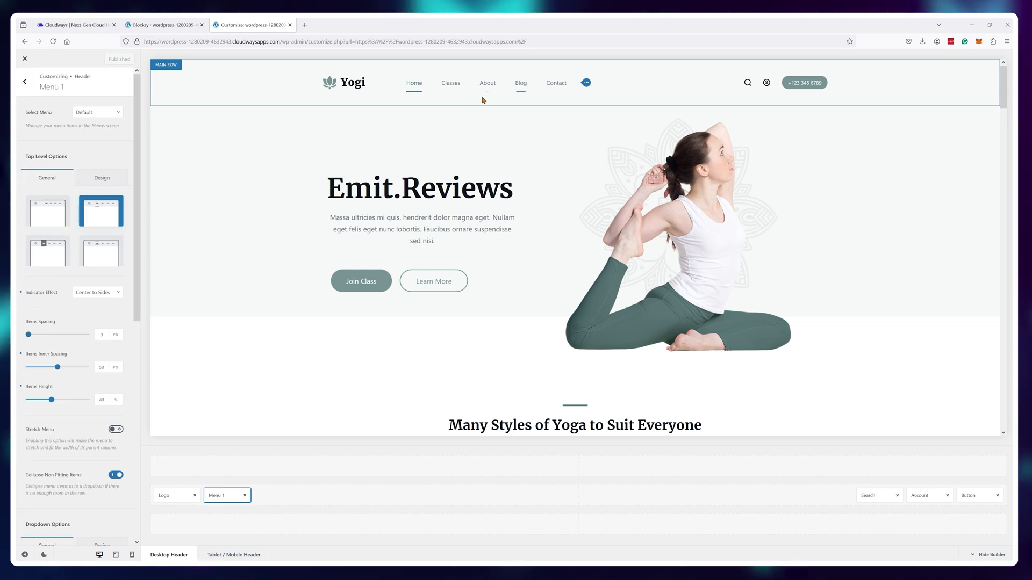
Reorder the menu and logo, remove Search and Account, and make the Call Us Today! button large
{"action": "left_click_drag", "start_coordinate": [194, 499], "coordinate": [177, 491]}
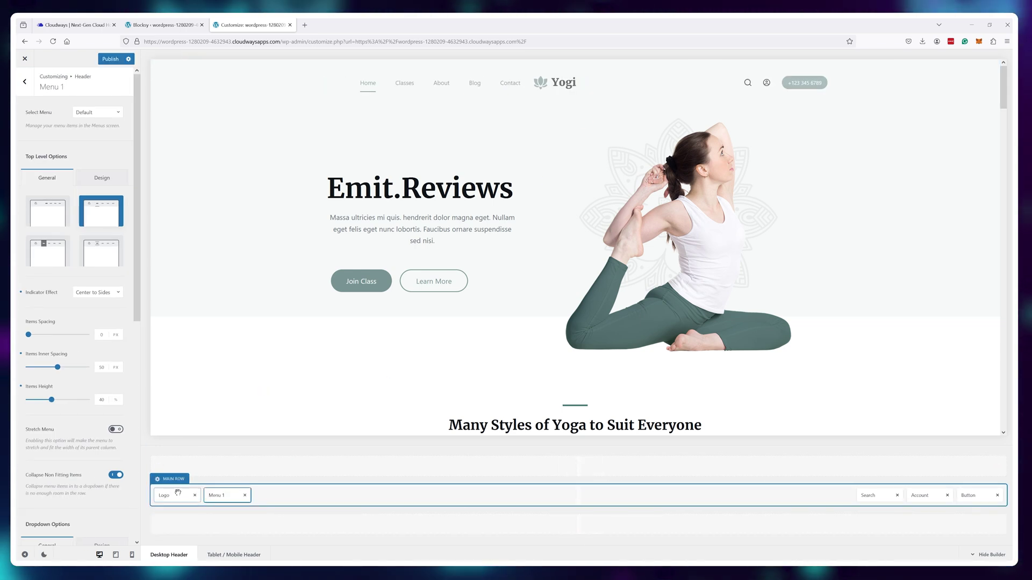
{"action": "left_click", "coordinate": [896, 495]}
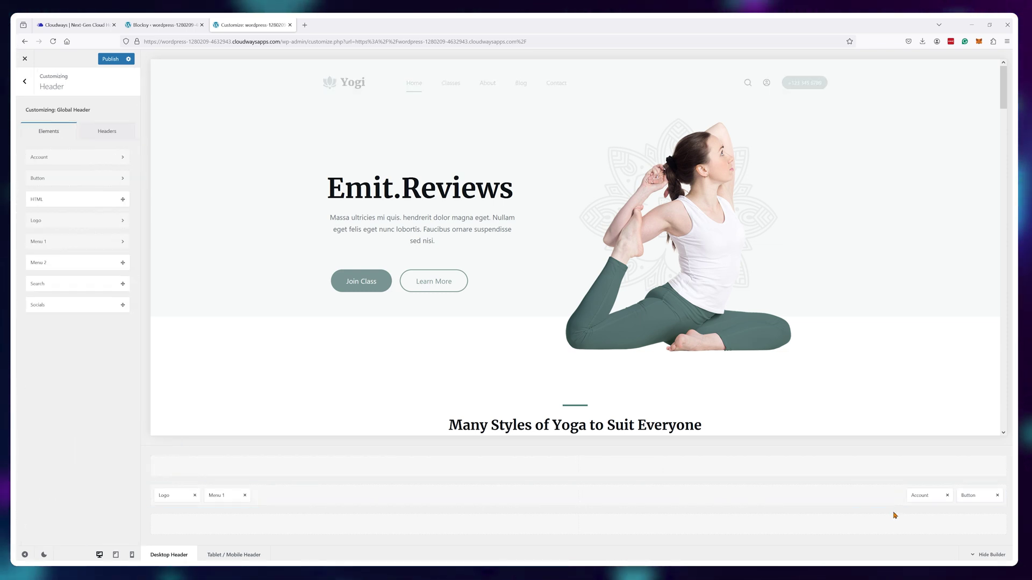
{"action": "left_click", "coordinate": [946, 496]}
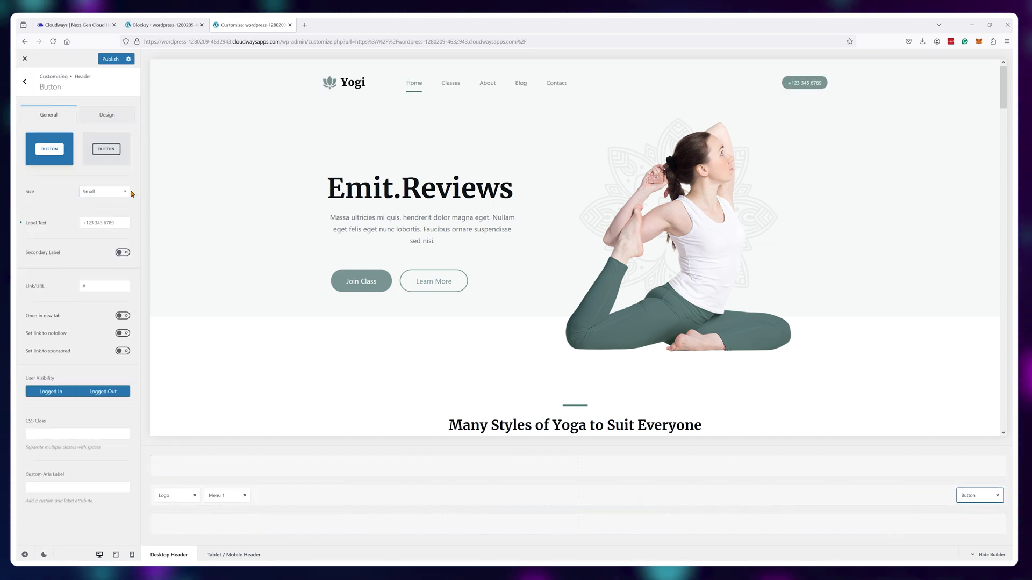
{"action": "left_click", "coordinate": [105, 191]}
{"action": "left_click", "coordinate": [108, 253]}
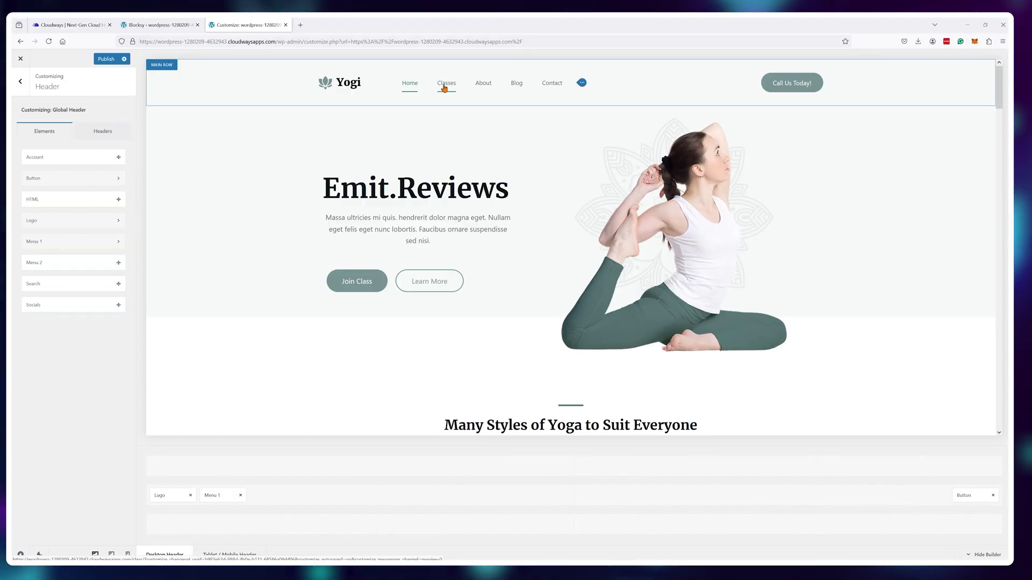
Open the Main Menu and rename the Classes item to Menu Item 1
{"action": "left_click", "coordinate": [20, 81]}
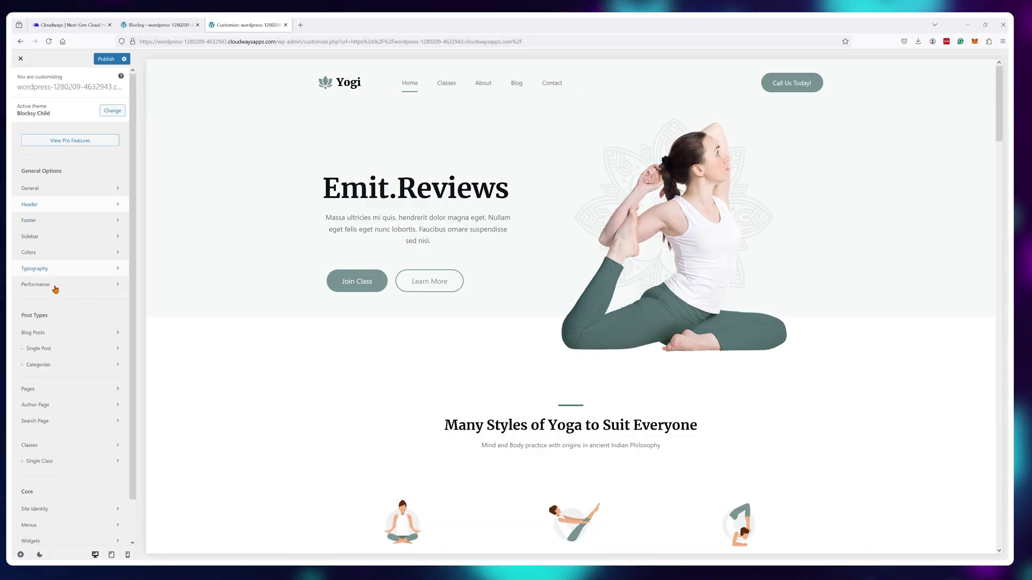
{"action": "scroll", "coordinate": [64, 371], "scroll_direction": "down", "scroll_amount": 2}
{"action": "left_click", "coordinate": [50, 479]}
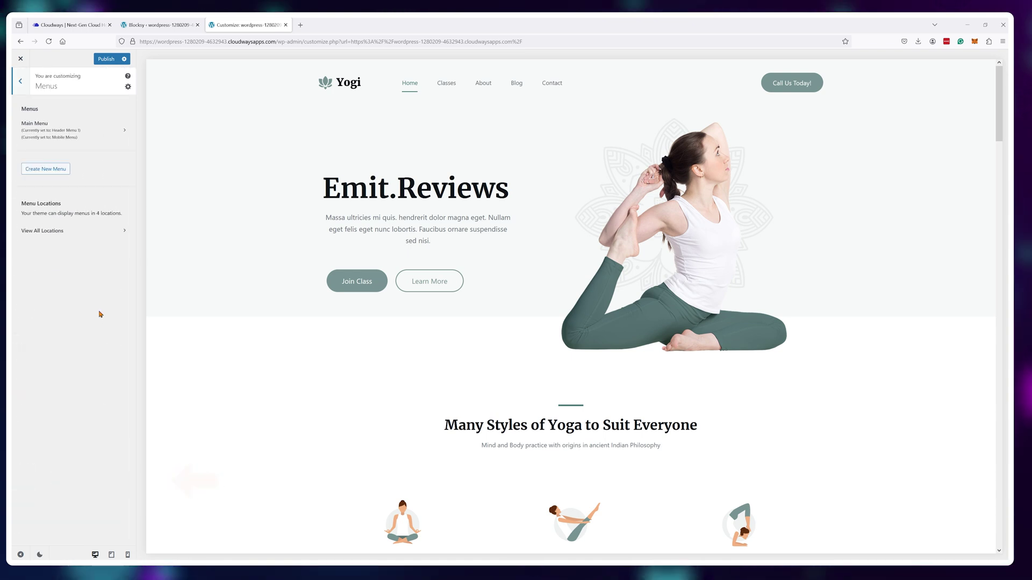
{"action": "left_click", "coordinate": [63, 134]}
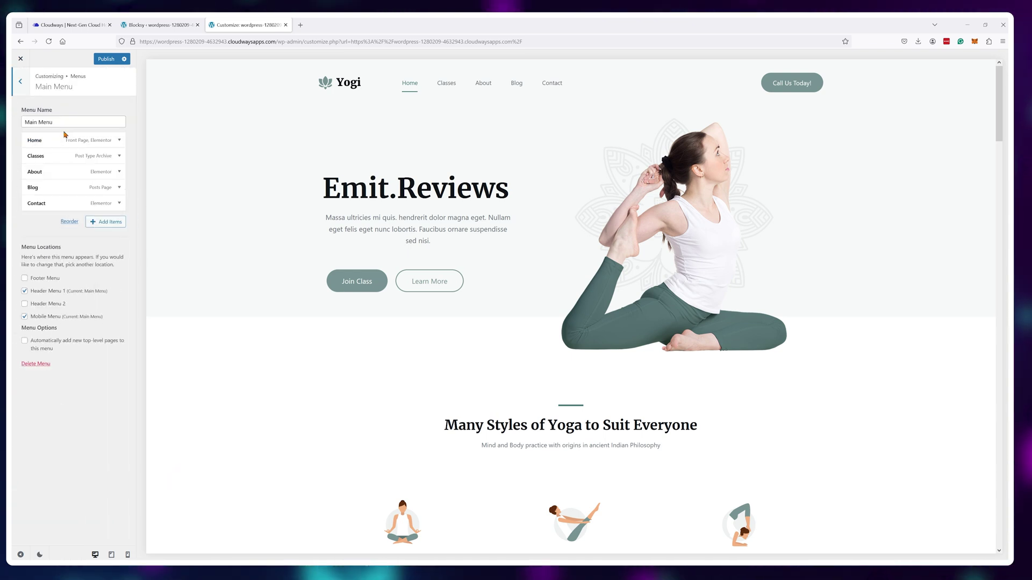
{"action": "left_click", "coordinate": [119, 156]}
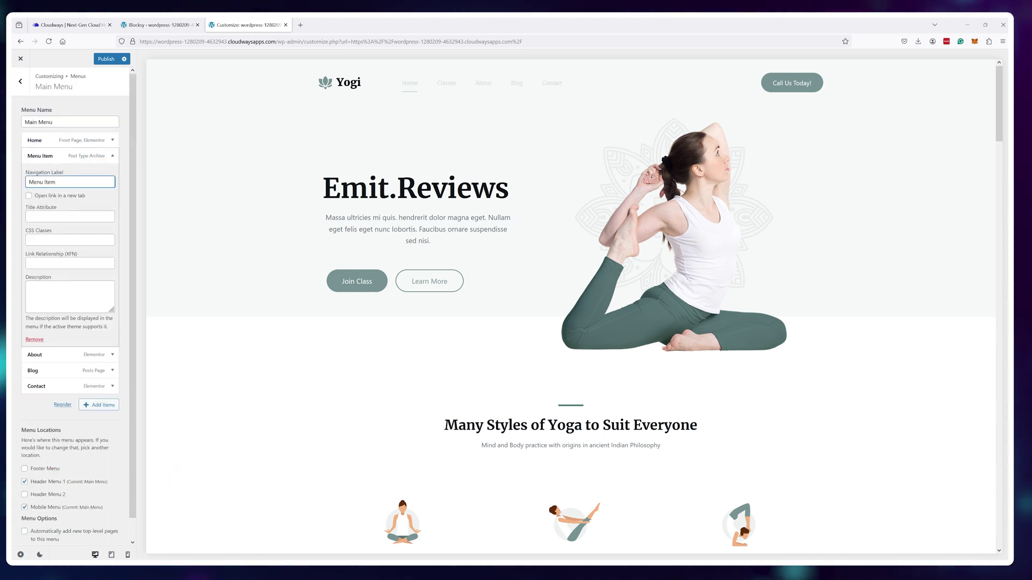
Add a 'Your Custom Menu Item' custom link to the menu, then switch to Cloudways
{"action": "left_click", "coordinate": [115, 157]}
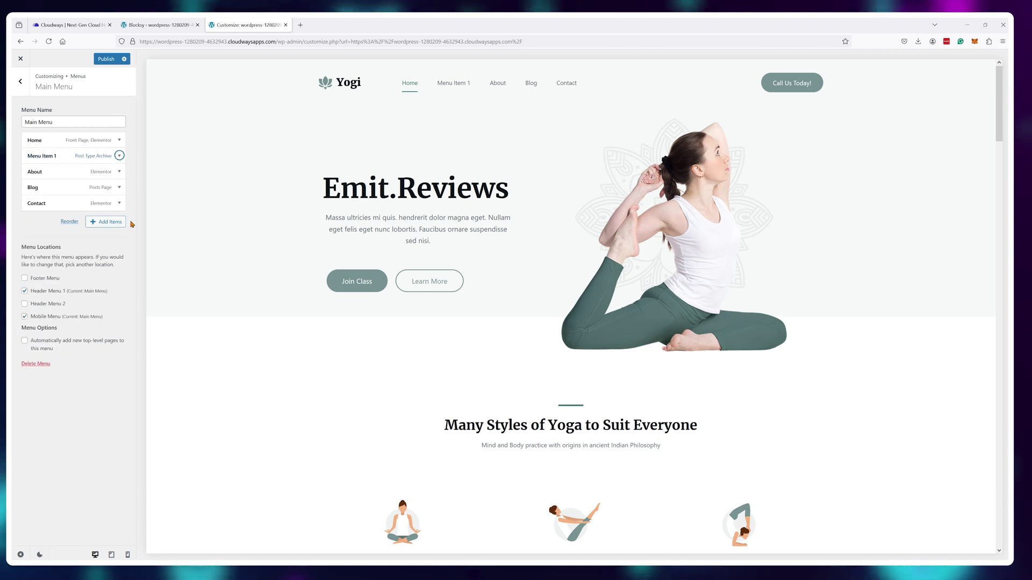
{"action": "left_click", "coordinate": [110, 224]}
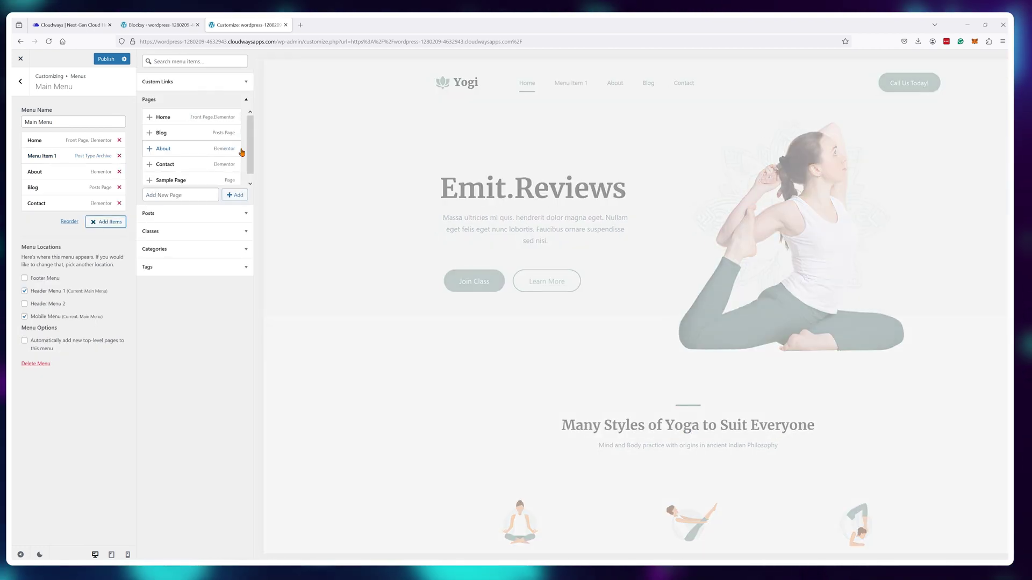
{"action": "left_click", "coordinate": [246, 82]}
{"action": "left_click", "coordinate": [202, 110]}
{"action": "type", "text": "Your "}
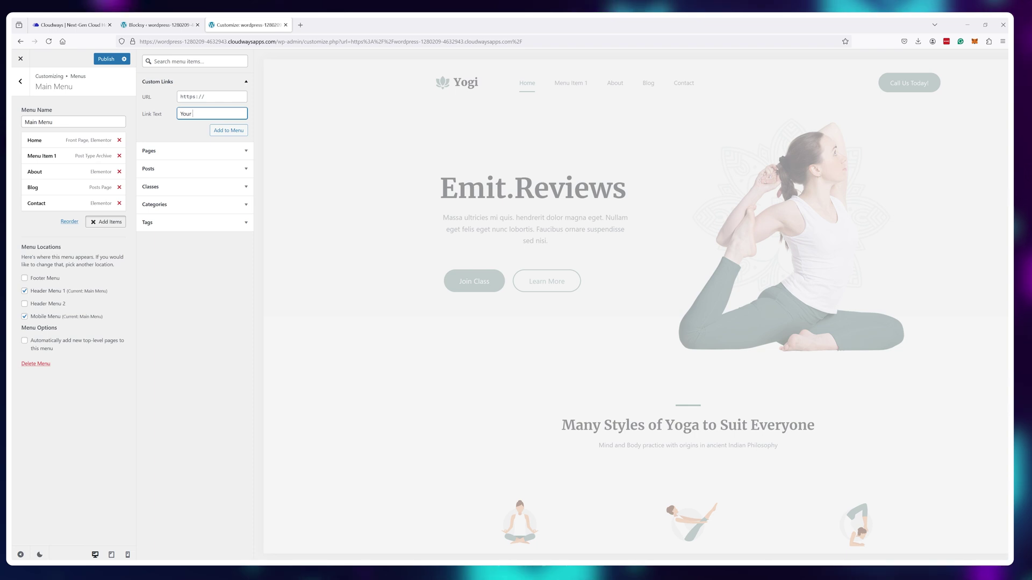
{"action": "type", "text": "Custom Menu Item"}
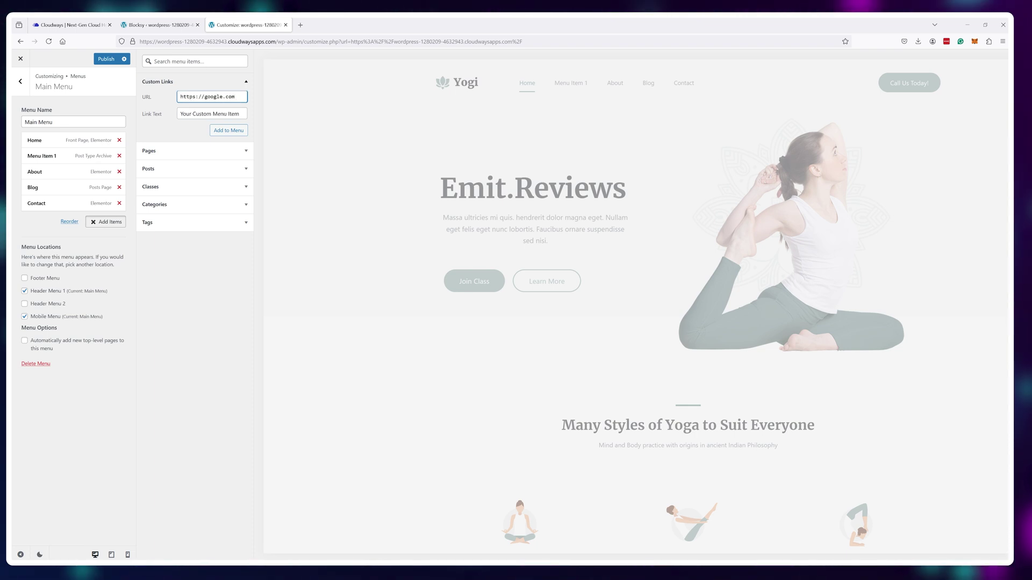
{"action": "left_click", "coordinate": [225, 132]}
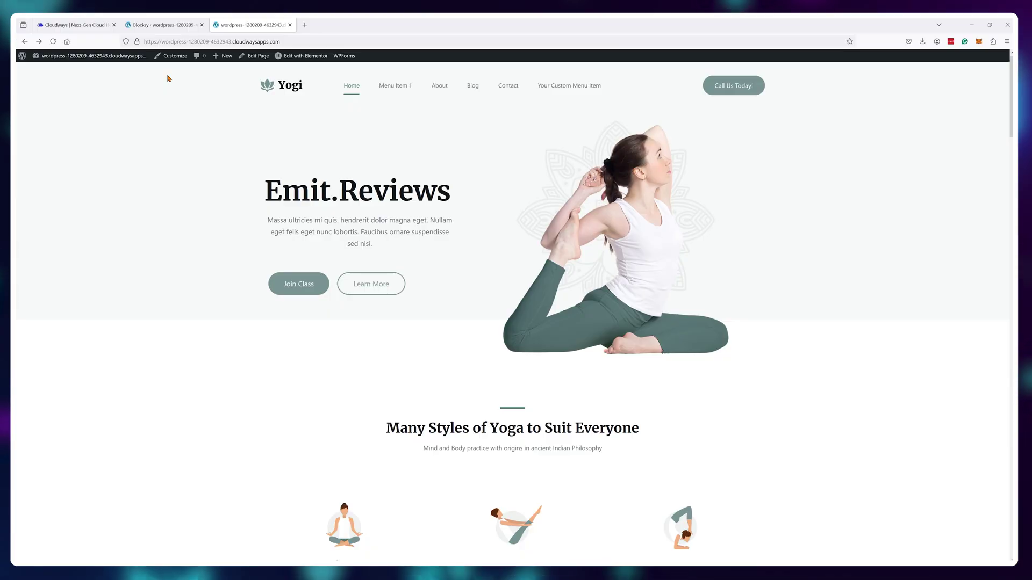
{"action": "key", "text": "ctrl+1"}
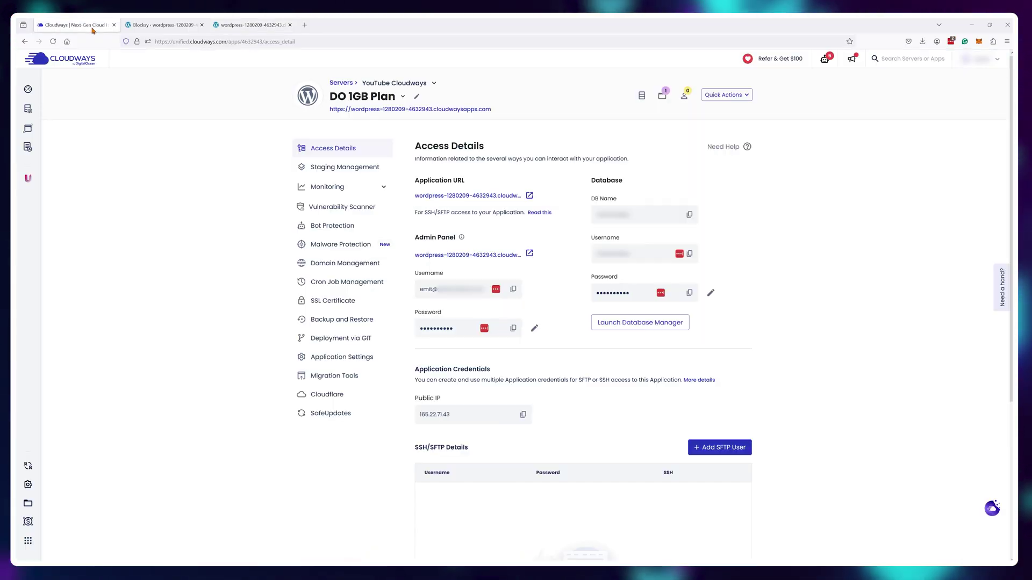
Start adding emitreviews.xyz as a new domain in Cloudways Domain Management
{"action": "left_click", "coordinate": [362, 266]}
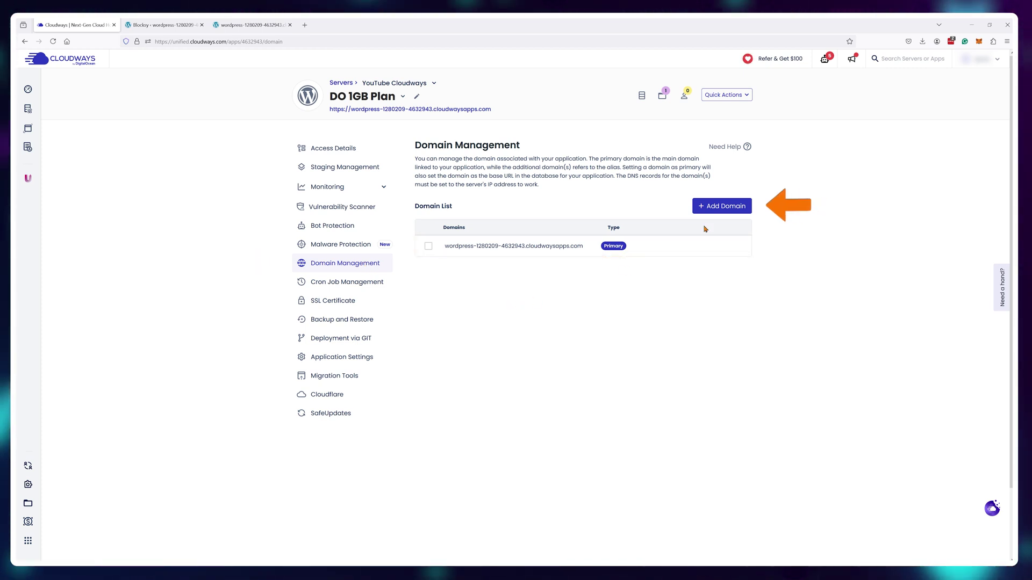
{"action": "left_click", "coordinate": [721, 209]}
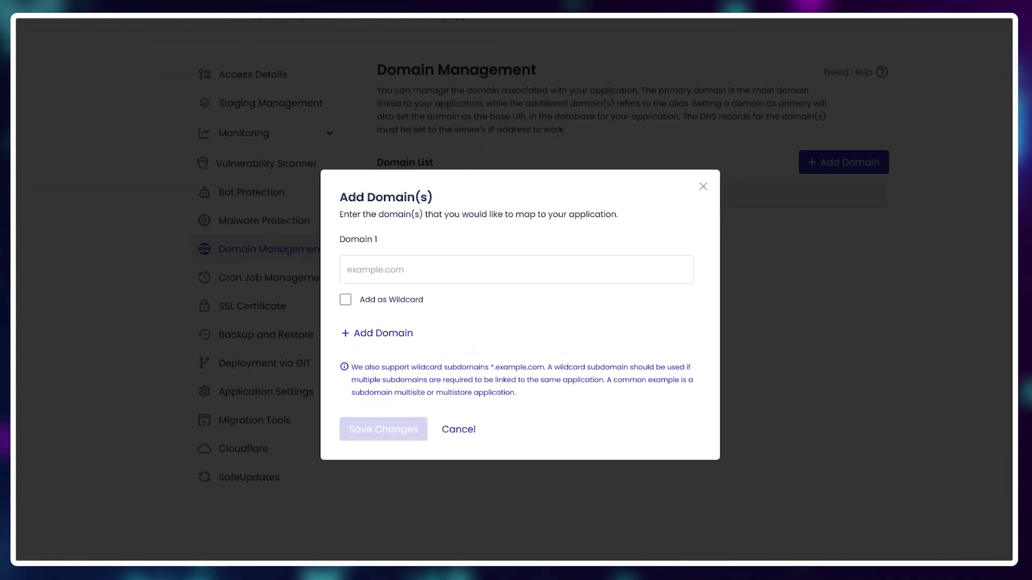
{"action": "left_click", "coordinate": [605, 265]}
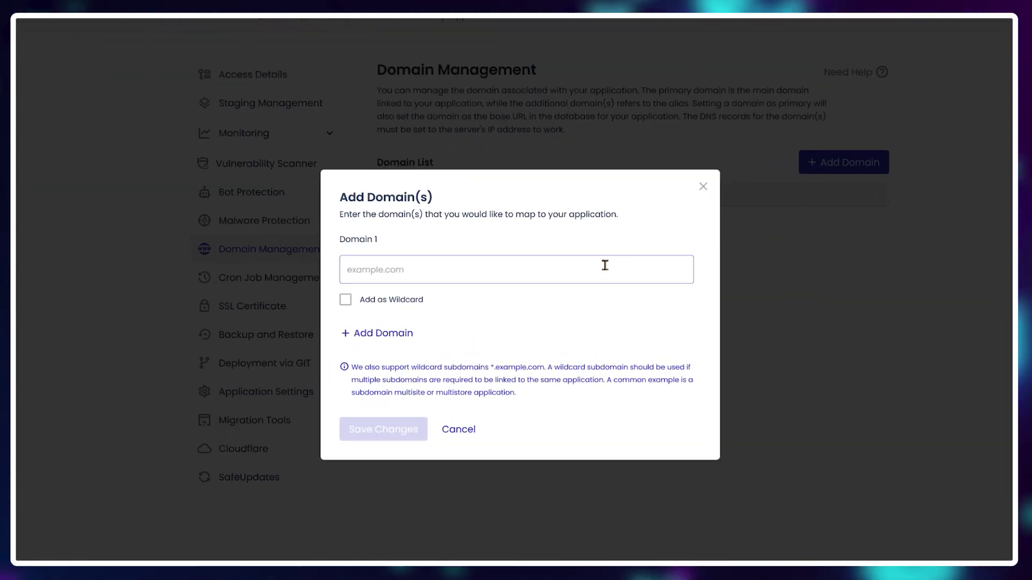
{"action": "type", "text": "emitreviews"}
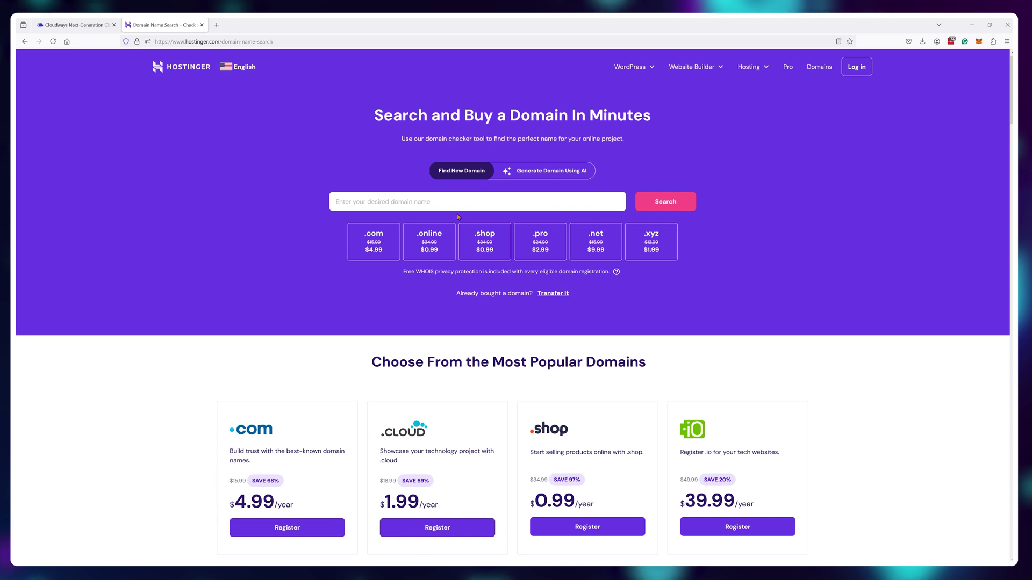
{"action": "type", "text": "catshowers.com"}
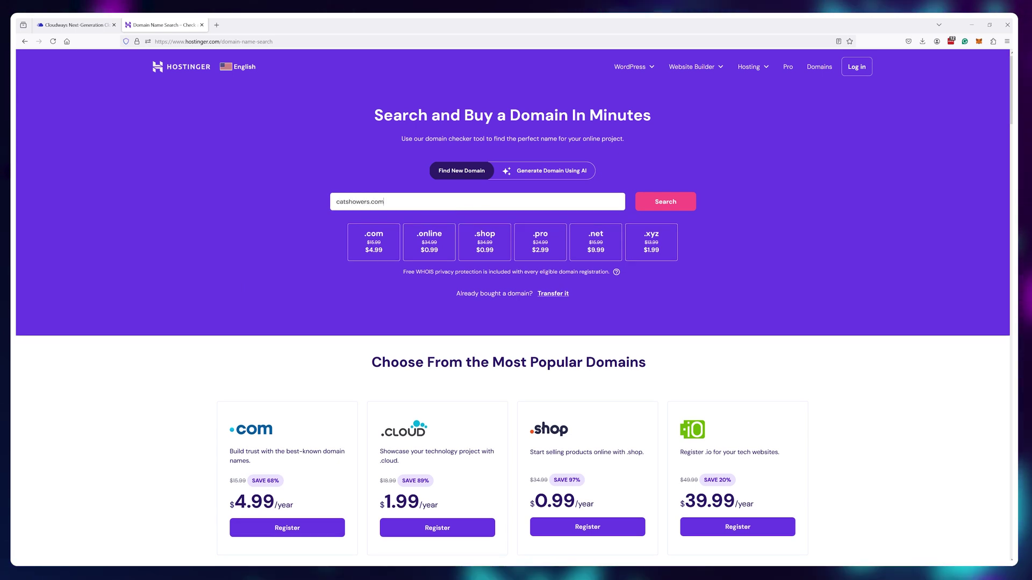
Check catshowers.com on Hostinger, glance at GoDaddy and Porkbun, and save the new Cloudways domain
{"action": "left_click", "coordinate": [676, 206]}
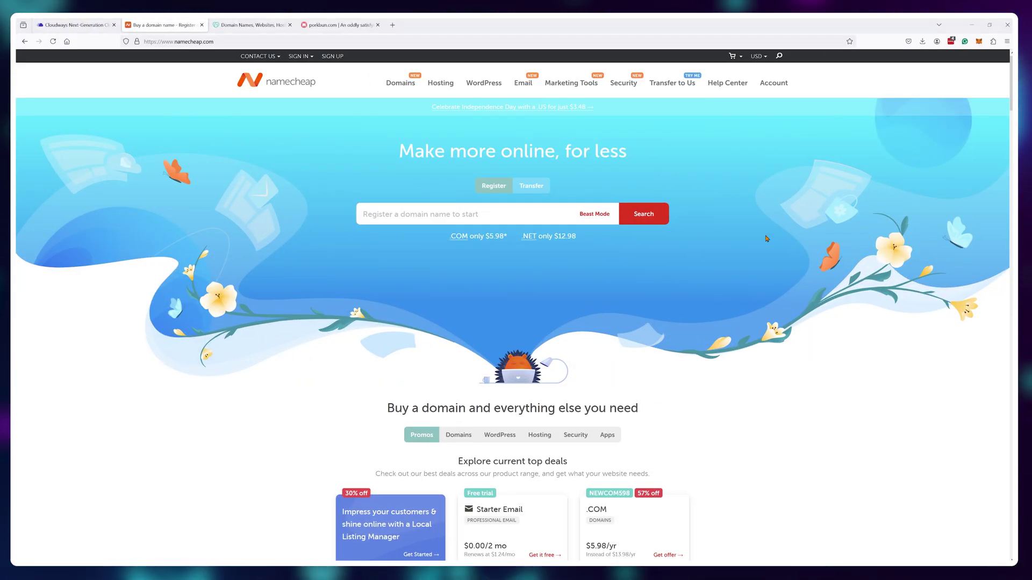
{"action": "left_click", "coordinate": [269, 25]}
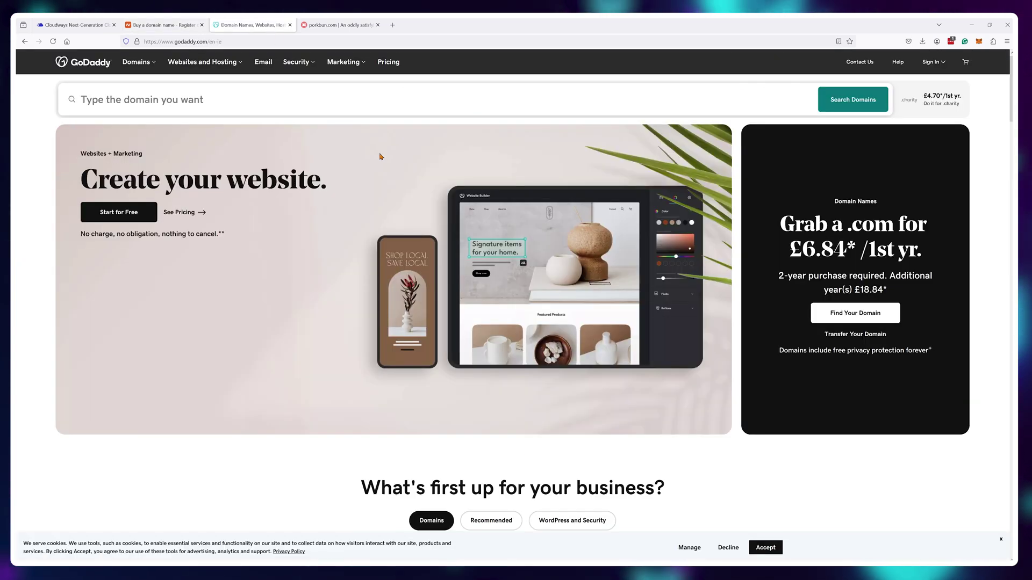
{"action": "left_click", "coordinate": [340, 25]}
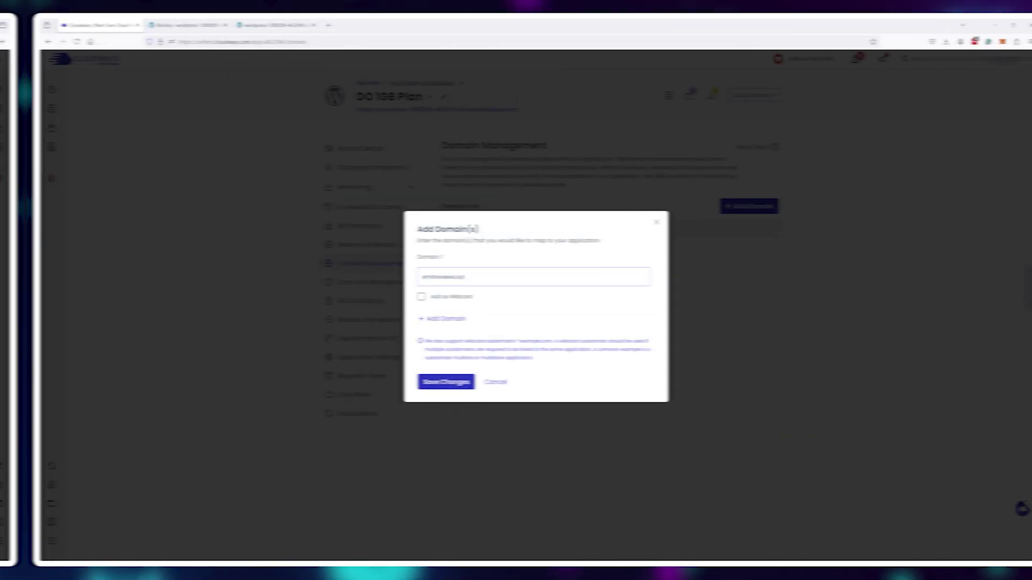
{"action": "left_click", "coordinate": [416, 383]}
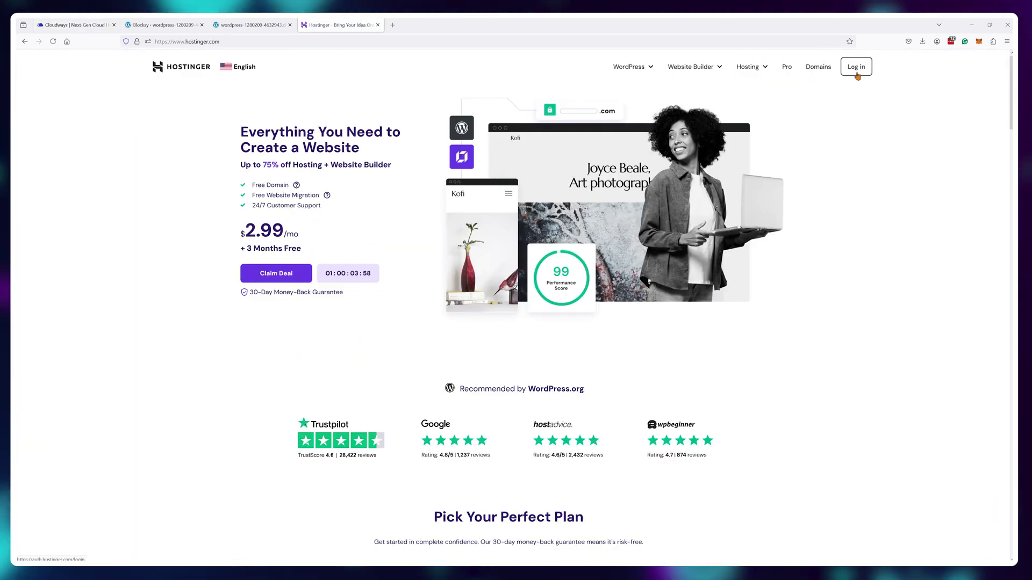
Open Hostinger hPanel's DNS records for emitreviews.xyz, then return to Cloudways
{"action": "left_click", "coordinate": [857, 66]}
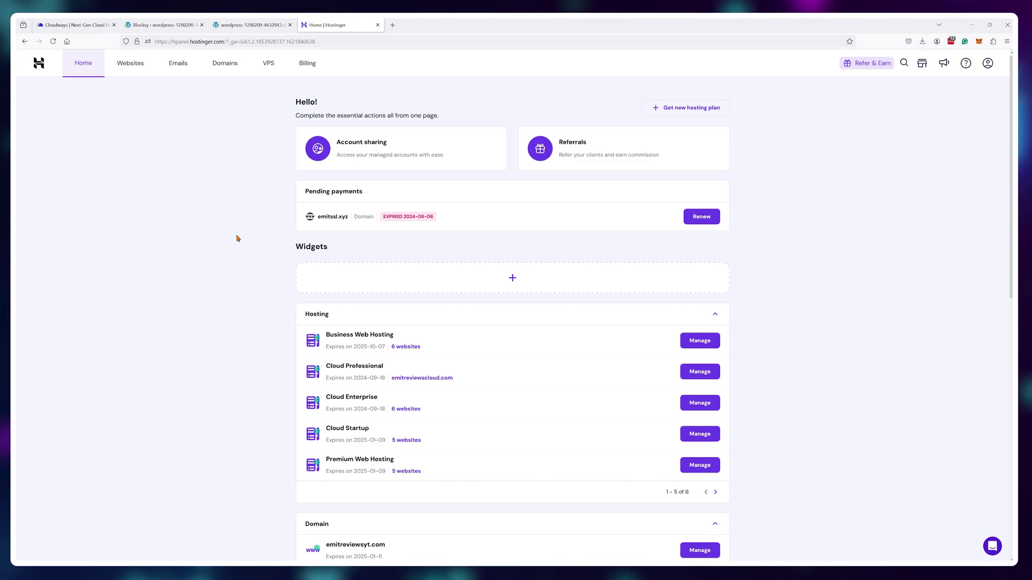
{"action": "scroll", "coordinate": [238, 237], "scroll_direction": "down", "scroll_amount": 3}
{"action": "left_click", "coordinate": [520, 457]}
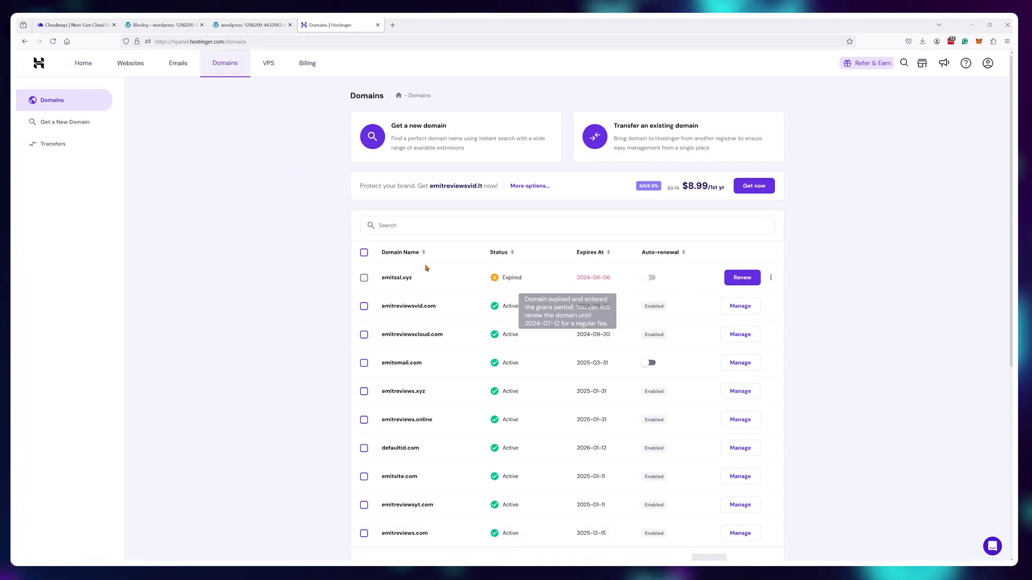
{"action": "scroll", "coordinate": [456, 297], "scroll_direction": "down", "scroll_amount": 2}
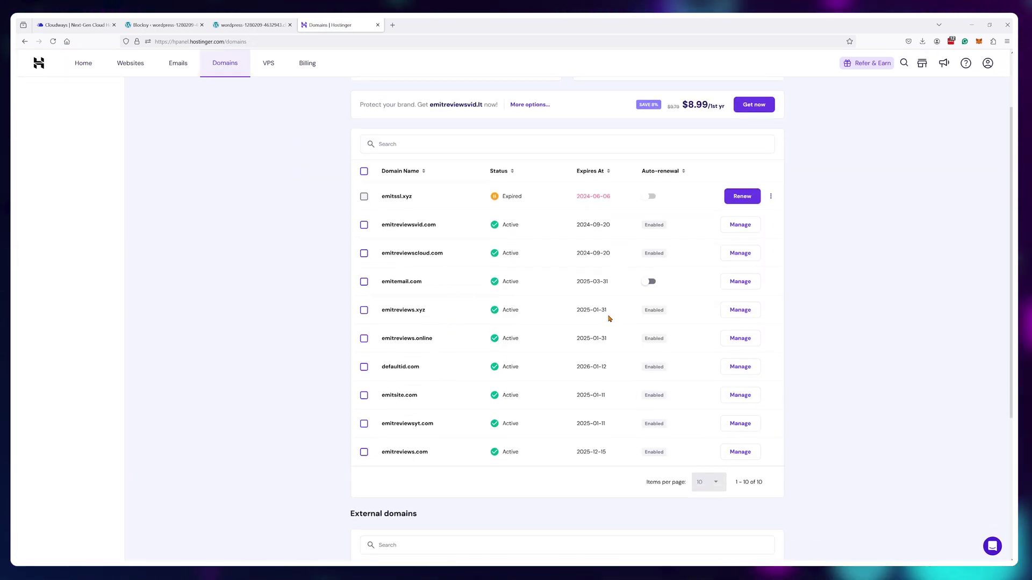
{"action": "left_click", "coordinate": [740, 310]}
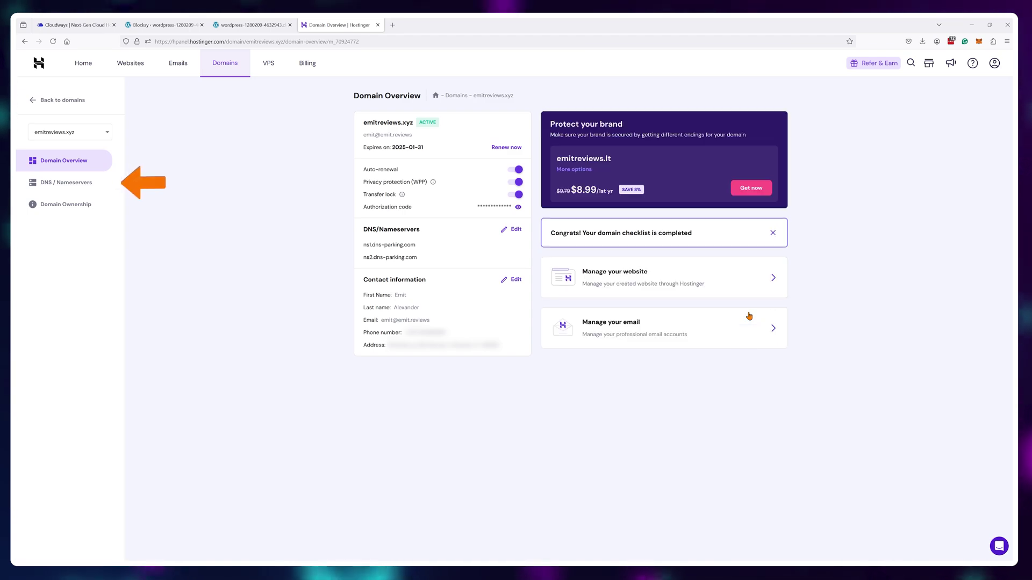
{"action": "left_click", "coordinate": [84, 192]}
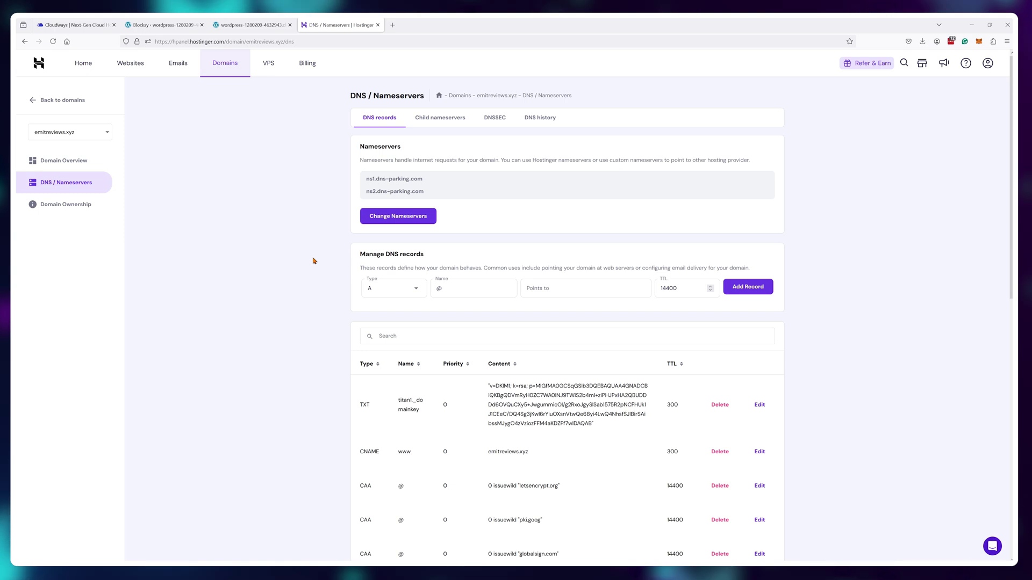
{"action": "scroll", "coordinate": [314, 260], "scroll_direction": "down", "scroll_amount": 4}
{"action": "scroll", "coordinate": [313, 261], "scroll_direction": "down", "scroll_amount": 3}
{"action": "scroll", "coordinate": [313, 261], "scroll_direction": "down", "scroll_amount": 4}
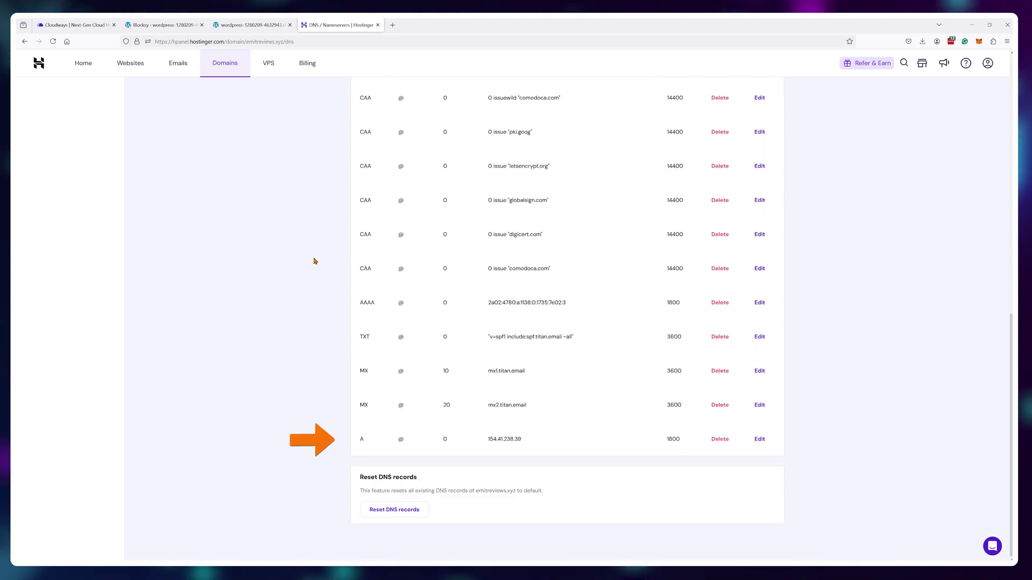
{"action": "left_click", "coordinate": [85, 28]}
Copy the Cloudways public IP and edit the emitreviews.xyz A record in Hostinger
{"action": "left_click", "coordinate": [352, 151]}
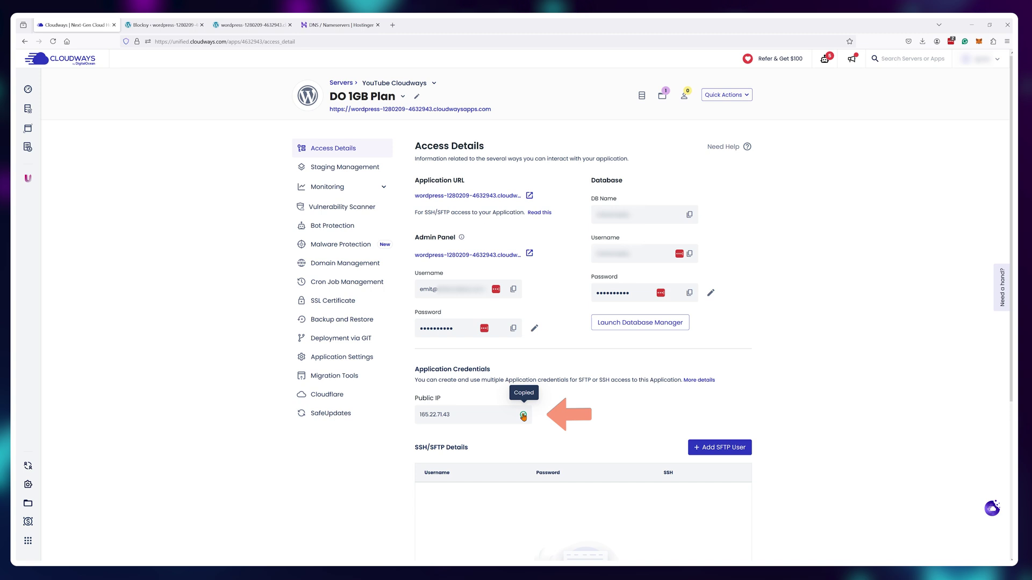
{"action": "left_click", "coordinate": [338, 25]}
{"action": "left_click", "coordinate": [758, 439]}
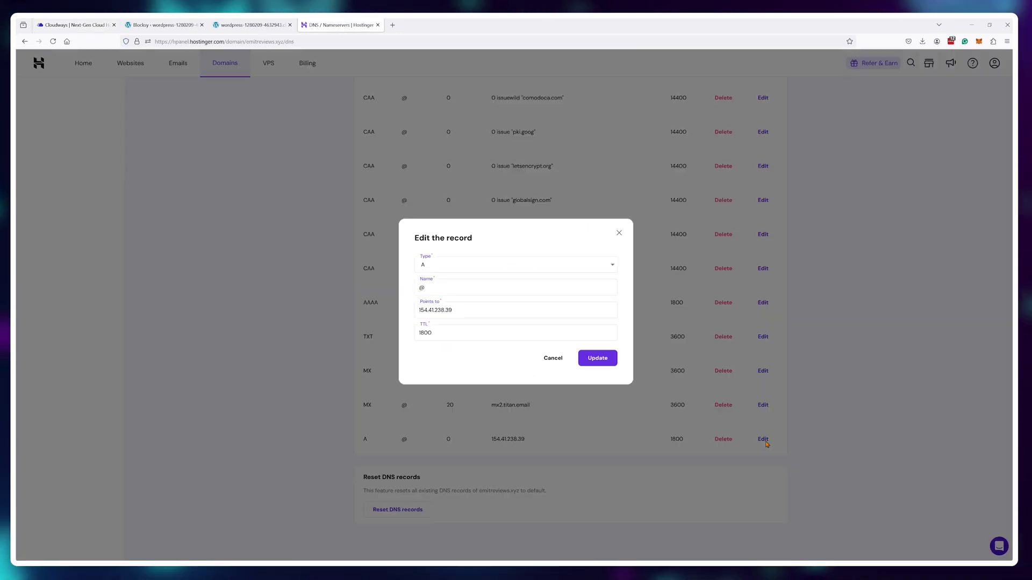
{"action": "triple_click", "coordinate": [443, 312]}
Point the A record to 165.22.71.43, save it, and return to Cloudways Domain Management
{"action": "key", "text": "BackSpace"}
{"action": "right_click", "coordinate": [443, 312]}
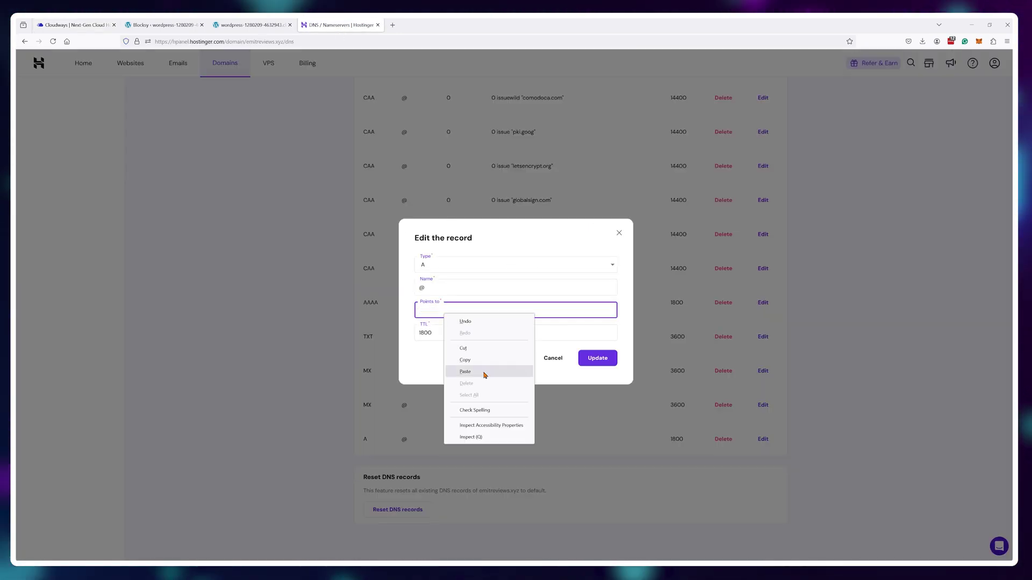
{"action": "left_click", "coordinate": [483, 373]}
{"action": "left_click", "coordinate": [596, 358]}
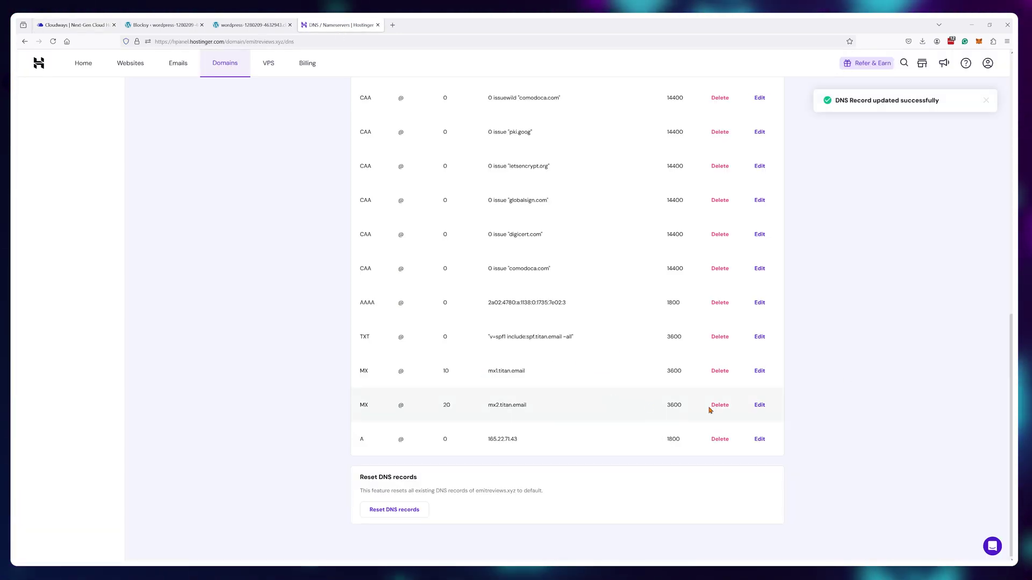
{"action": "scroll", "coordinate": [848, 379], "scroll_direction": "up", "scroll_amount": 3}
{"action": "scroll", "coordinate": [846, 379], "scroll_direction": "up", "scroll_amount": 3}
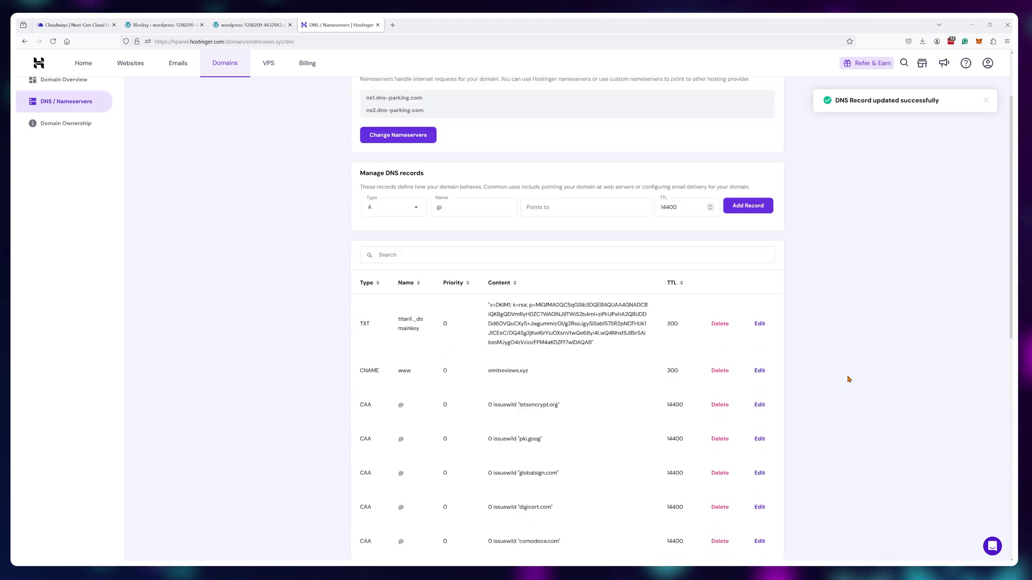
{"action": "scroll", "coordinate": [848, 378], "scroll_direction": "up", "scroll_amount": 1}
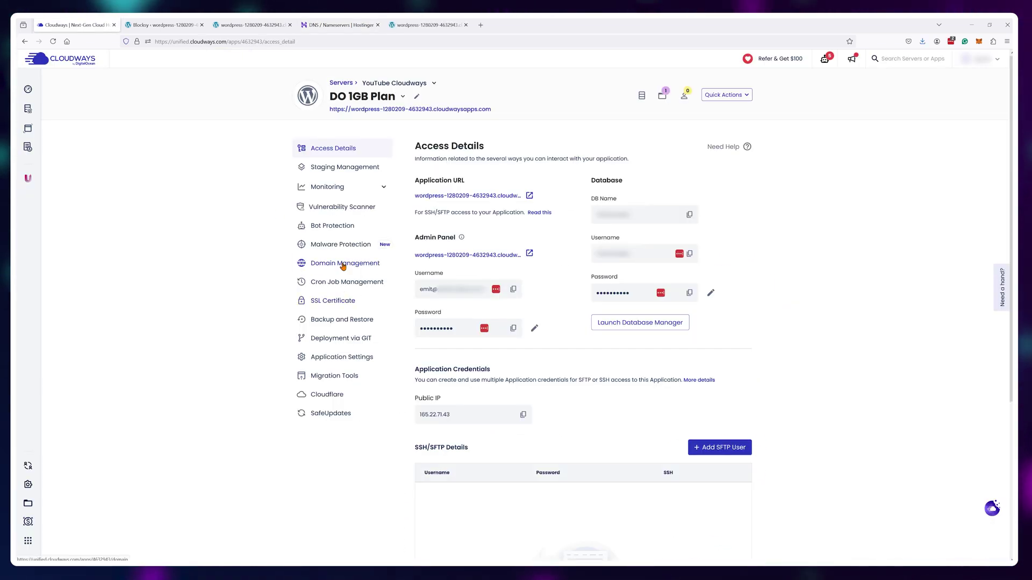
{"action": "left_click", "coordinate": [342, 264]}
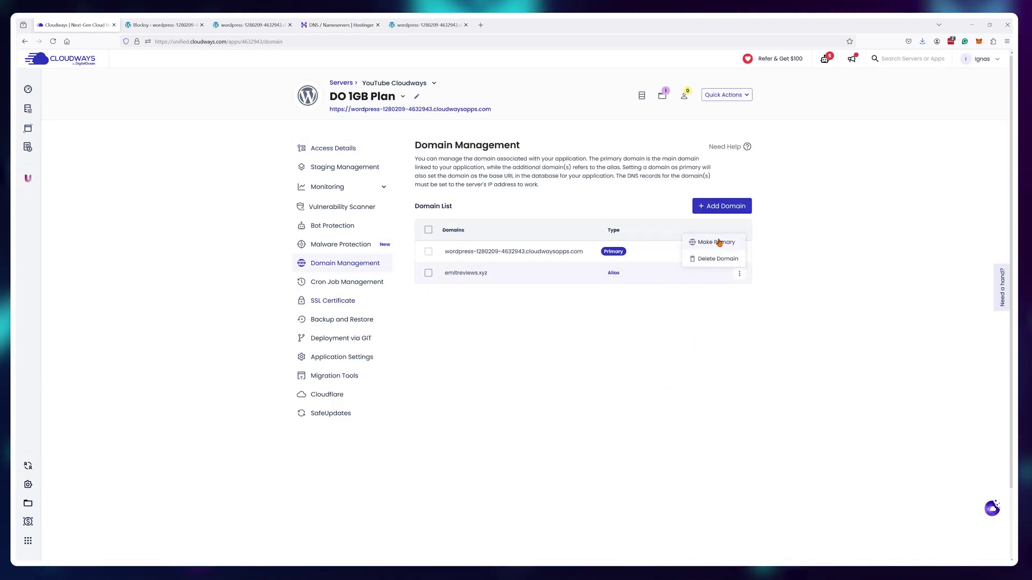
Make emitreviews.xyz the application's primary domain in Cloudways
{"action": "left_click", "coordinate": [718, 242]}
{"action": "left_click", "coordinate": [422, 345]}
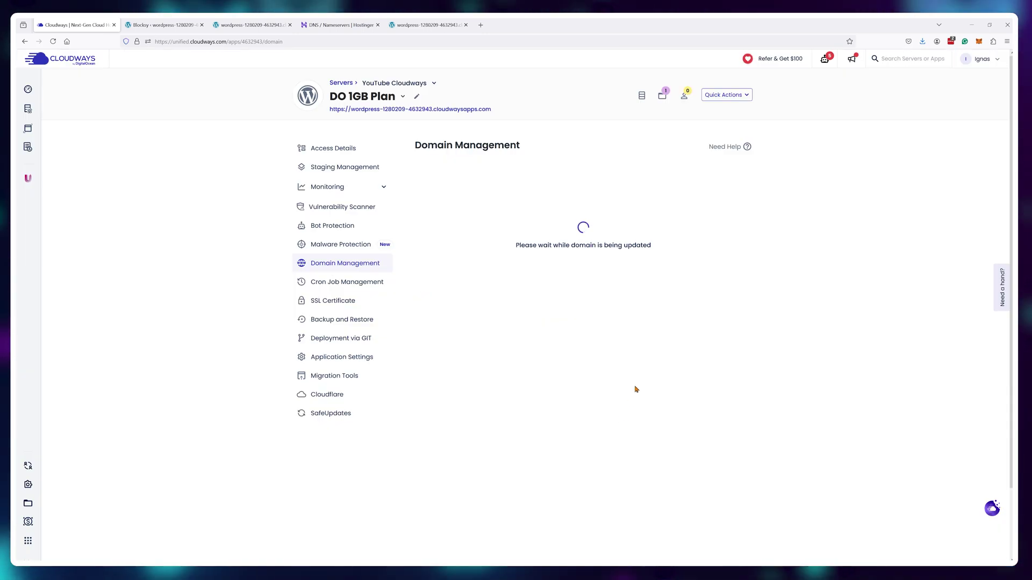
{"action": "left_click", "coordinate": [481, 25]}
{"action": "type", "text": "emitreviews.xyz"}
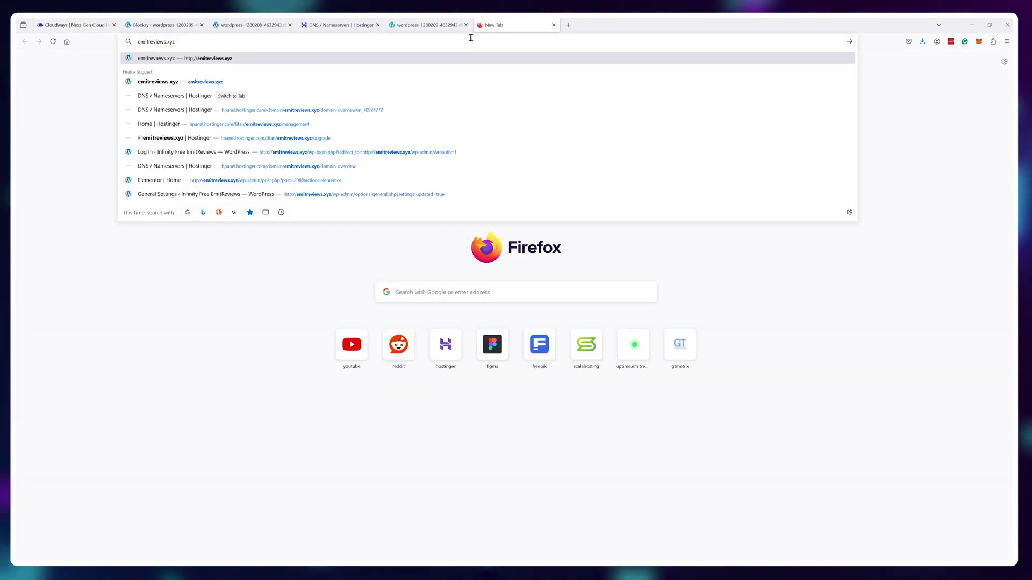
Visit emitreviews.xyz and view its not-secure connection details
{"action": "key", "text": "Return"}
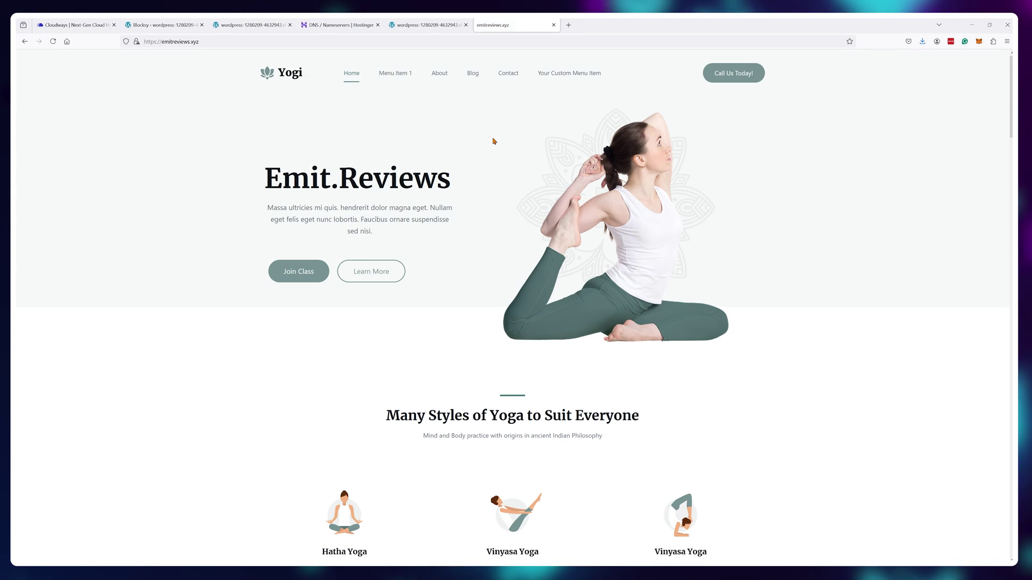
{"action": "left_click", "coordinate": [135, 41]}
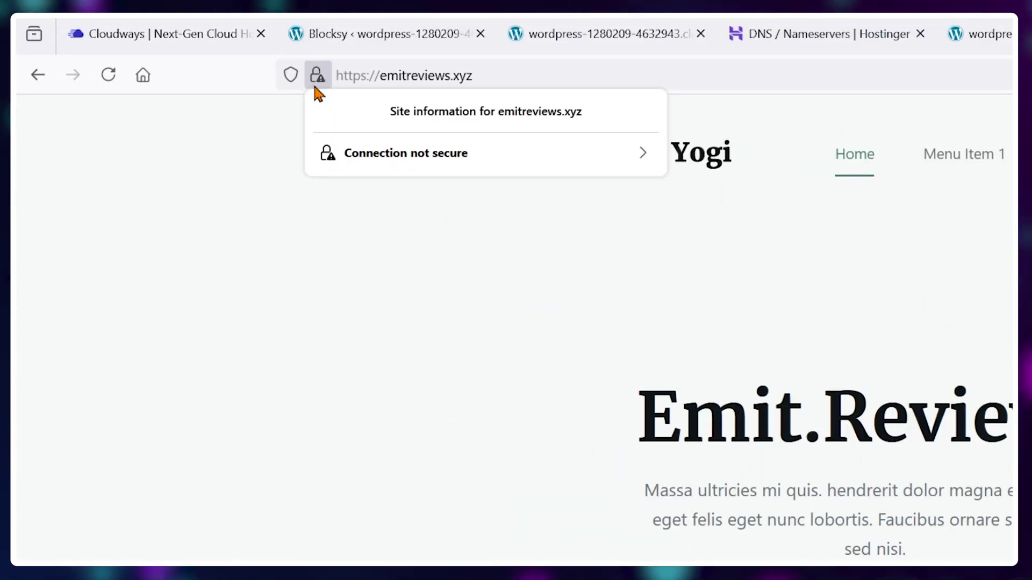
{"action": "left_click", "coordinate": [368, 151]}
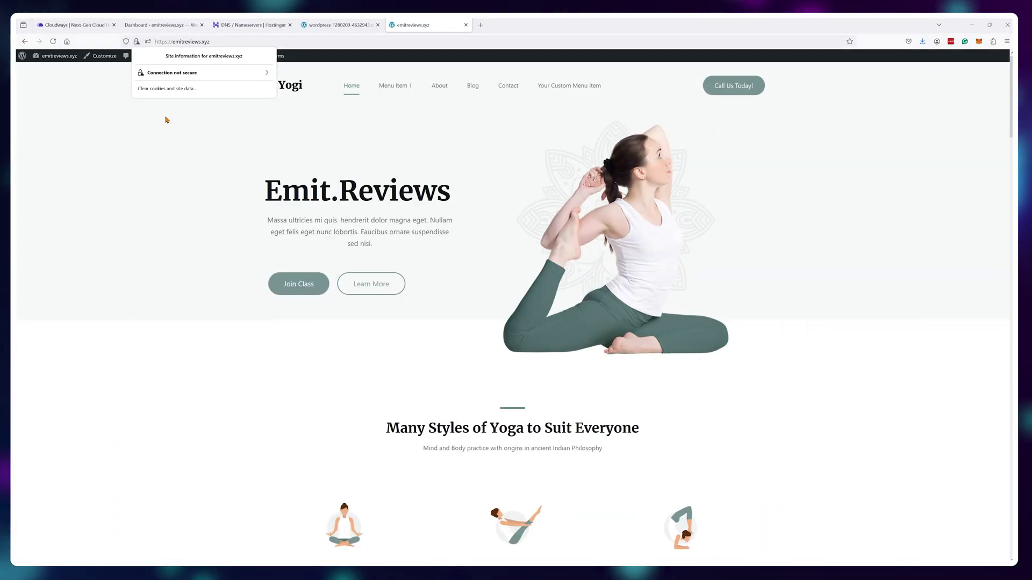
Return to the Cloudways application dashboard and reach the SSL Certificate settings
{"action": "left_click", "coordinate": [168, 121]}
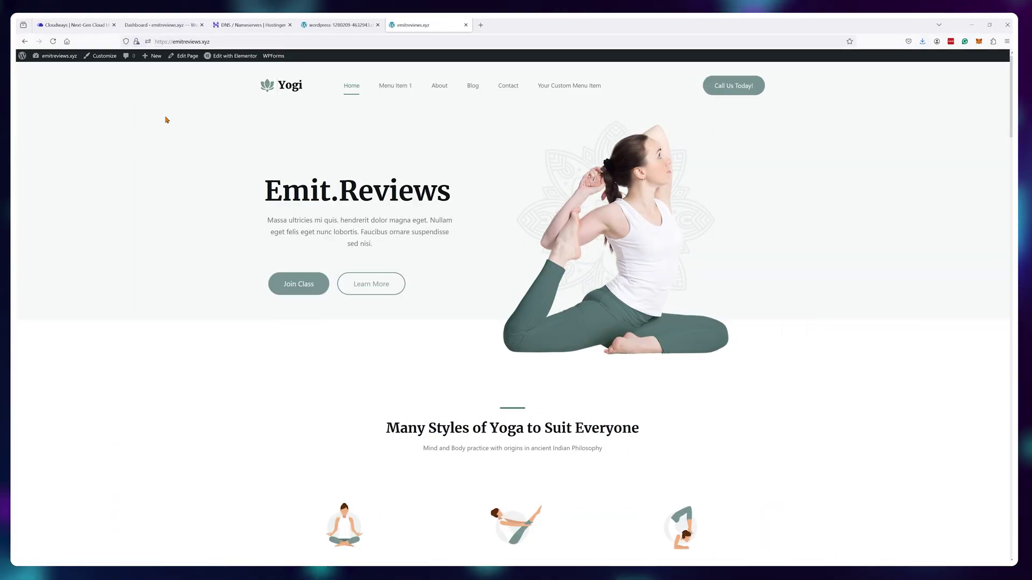
{"action": "left_click", "coordinate": [94, 26]}
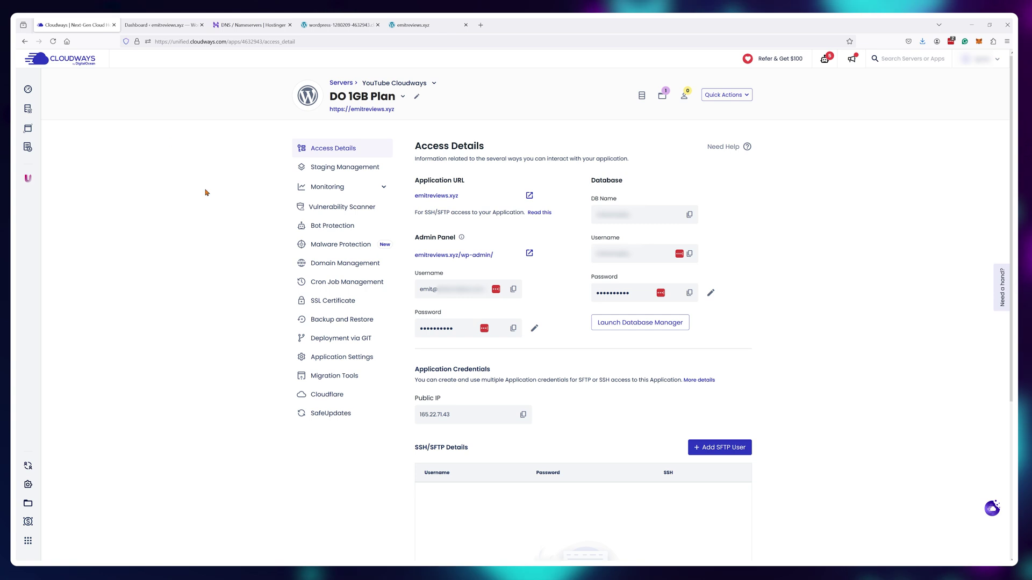
{"action": "left_click", "coordinate": [348, 304]}
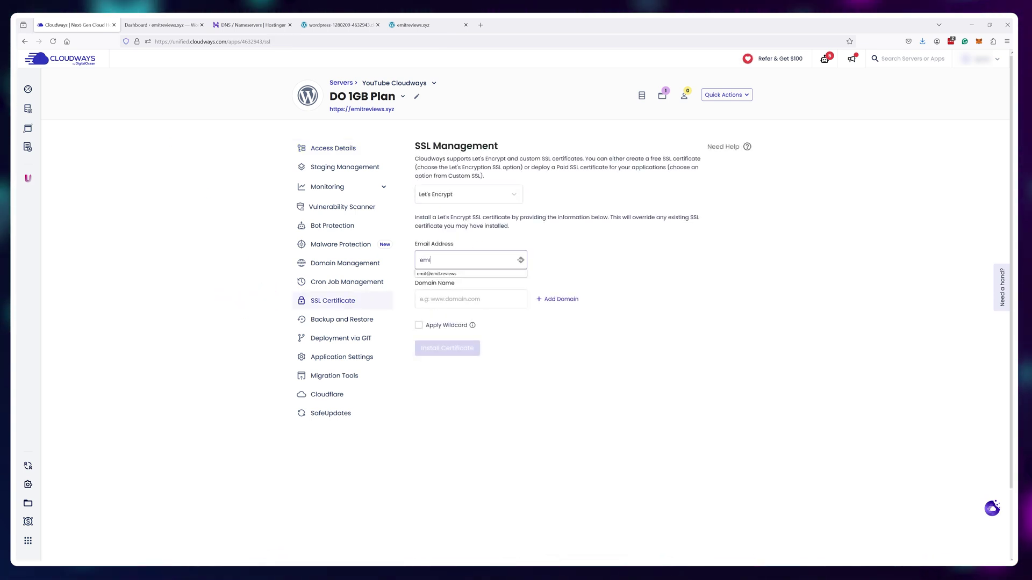
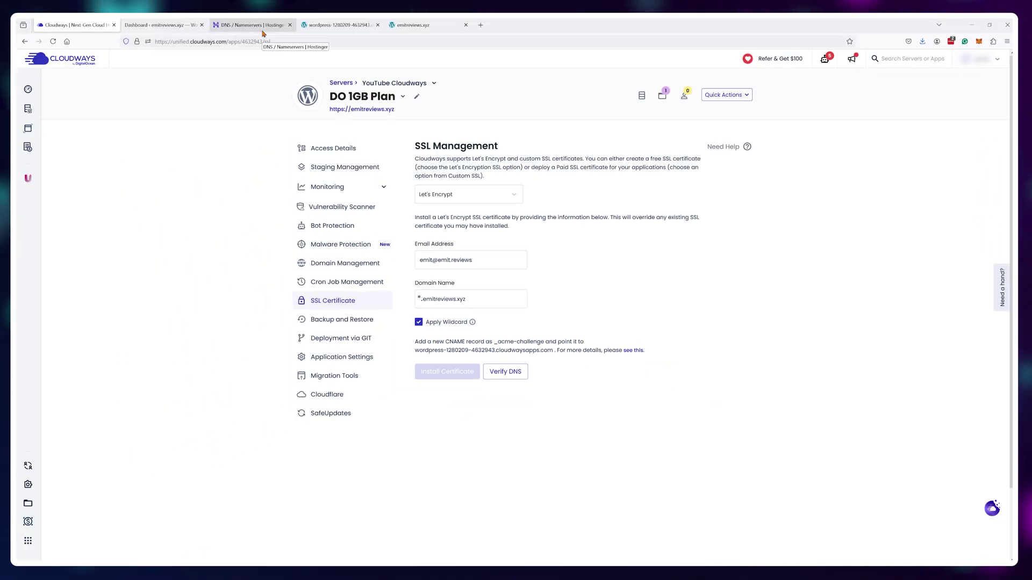
Start a CNAME record in Hostinger DNS with the name _acme-challenge copied from Cloudways
{"action": "left_click", "coordinate": [263, 31]}
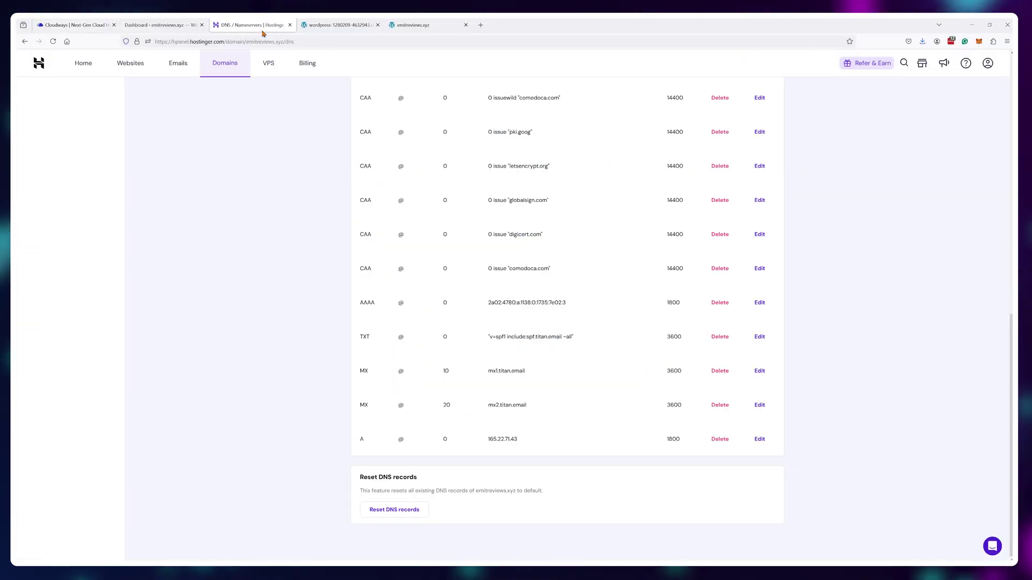
{"action": "scroll", "coordinate": [297, 303], "scroll_direction": "up", "scroll_amount": 5}
{"action": "scroll", "coordinate": [298, 309], "scroll_direction": "up", "scroll_amount": 5}
{"action": "scroll", "coordinate": [299, 309], "scroll_direction": "up", "scroll_amount": 3}
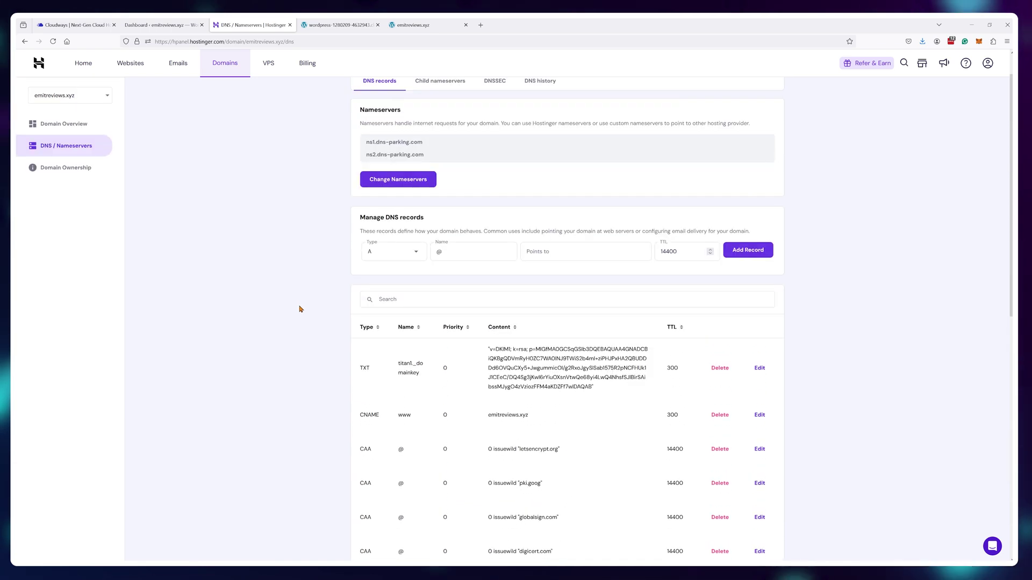
{"action": "left_click", "coordinate": [413, 257]}
{"action": "left_click", "coordinate": [397, 328]}
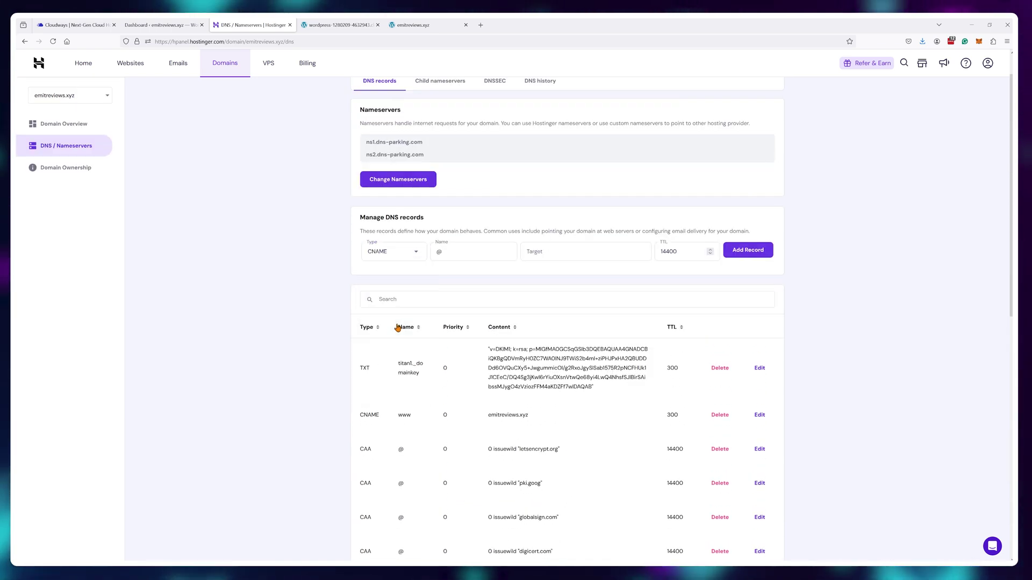
{"action": "left_click", "coordinate": [83, 23]}
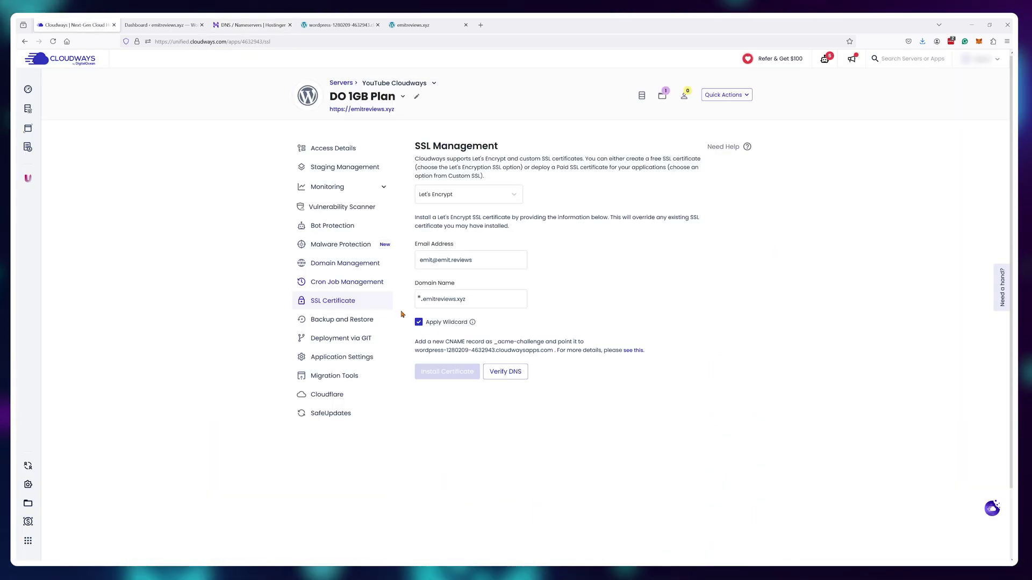
{"action": "right_click", "coordinate": [529, 342]}
{"action": "left_click", "coordinate": [557, 362]}
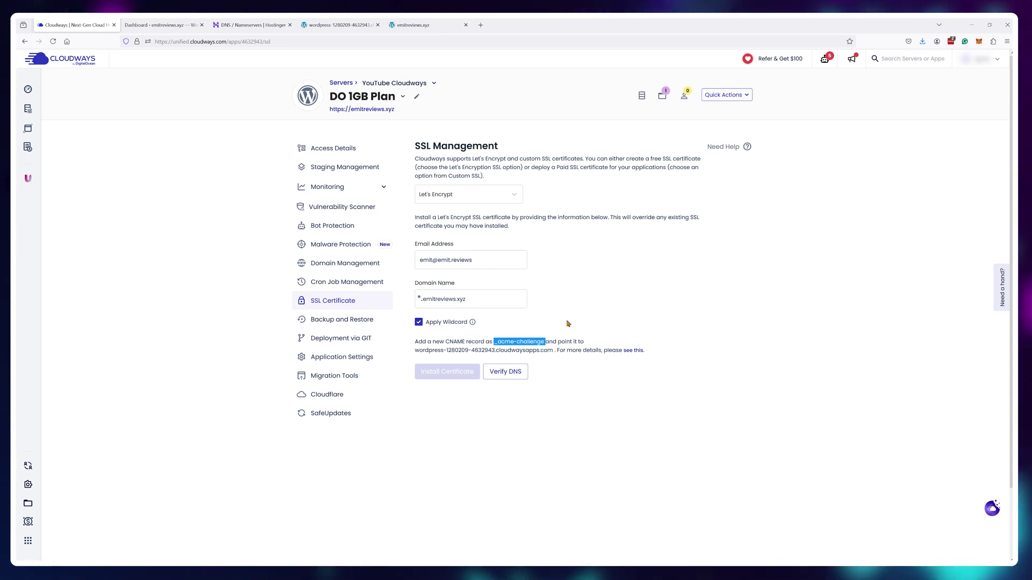
{"action": "left_click", "coordinate": [282, 25]}
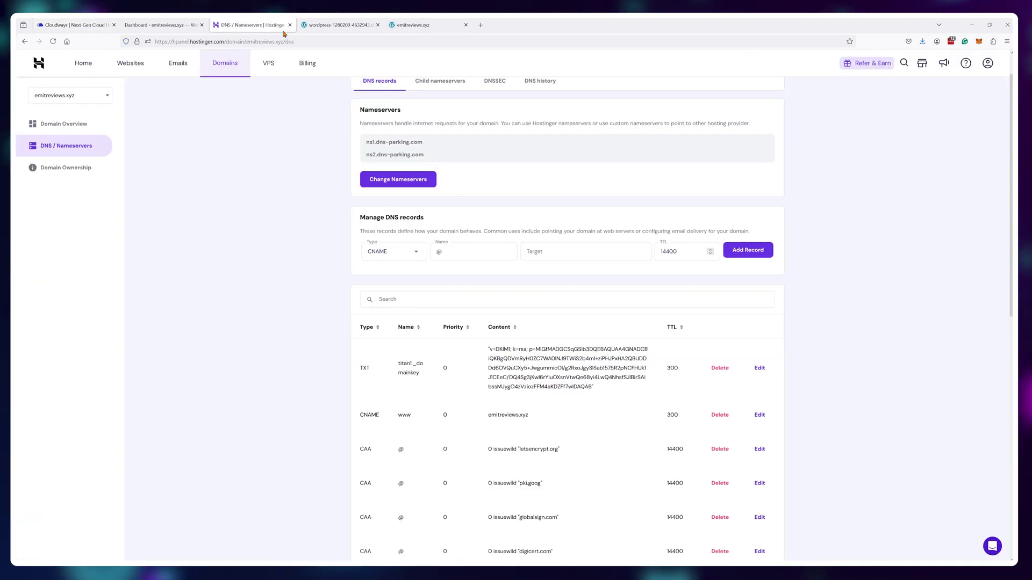
{"action": "right_click", "coordinate": [463, 256]}
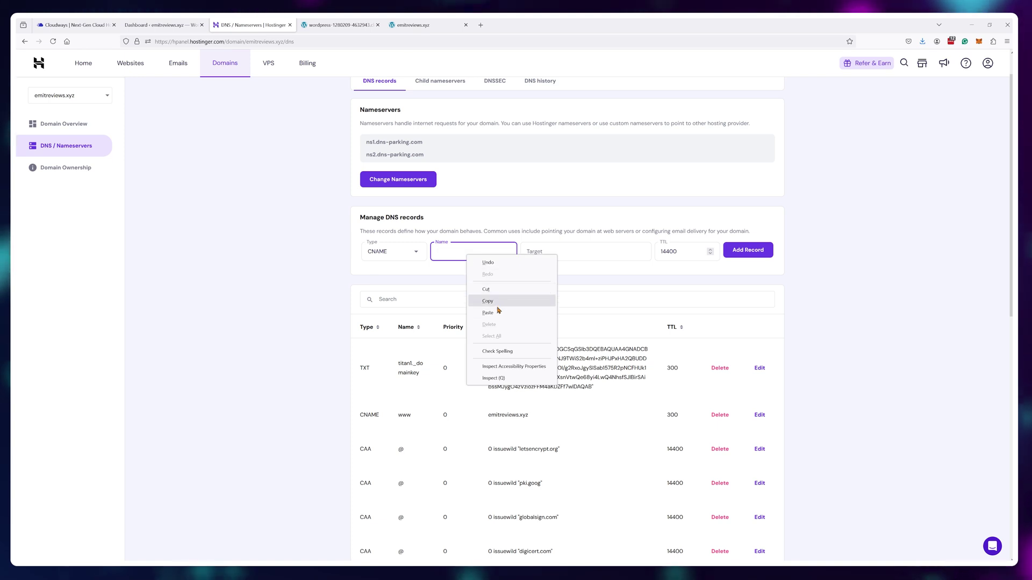
{"action": "left_click", "coordinate": [472, 312]}
Set the record target to the cloudwaysapps.com hostname from Cloudways and add the record
{"action": "left_click", "coordinate": [74, 25]}
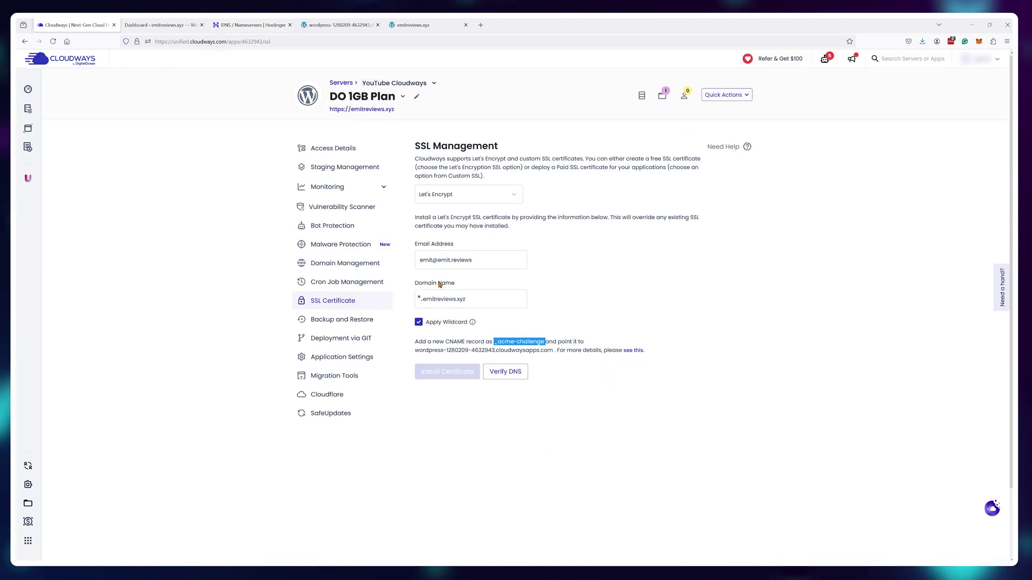
{"action": "left_click_drag", "start_coordinate": [455, 351], "coordinate": [553, 350]}
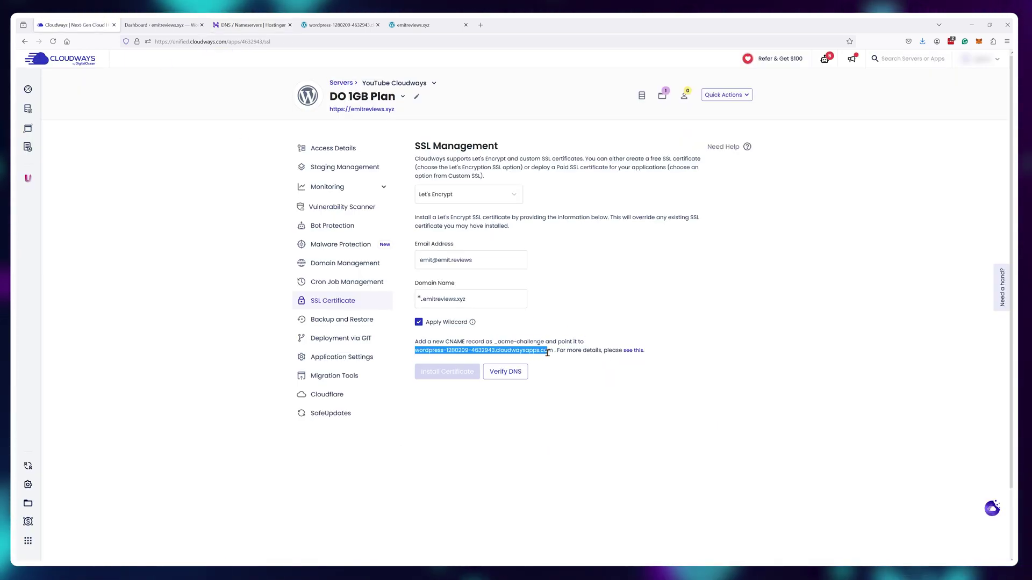
{"action": "right_click", "coordinate": [553, 351]}
{"action": "left_click", "coordinate": [583, 427]}
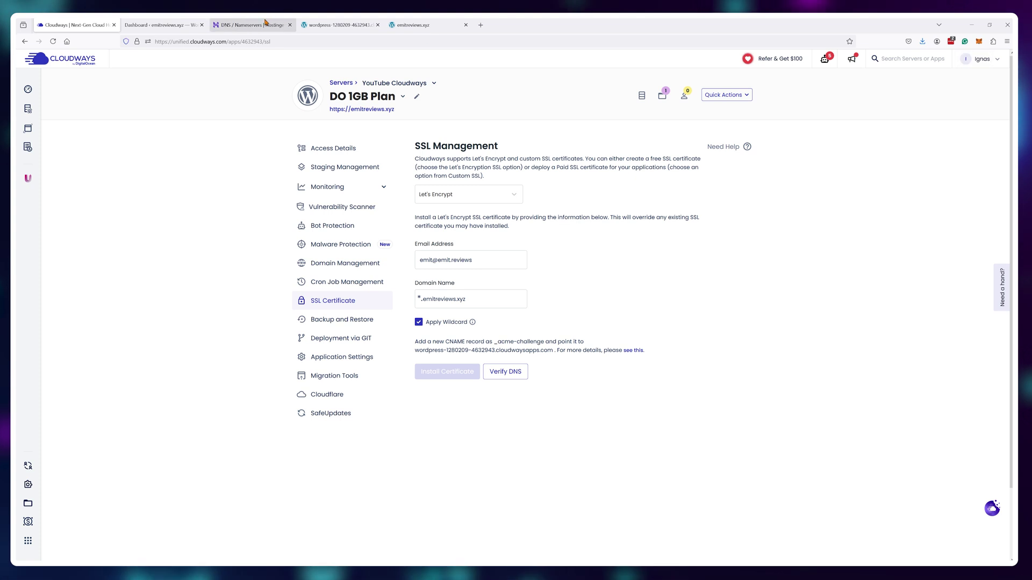
{"action": "key", "text": "ctrl+3"}
{"action": "right_click", "coordinate": [553, 254]}
{"action": "left_click", "coordinate": [585, 313]}
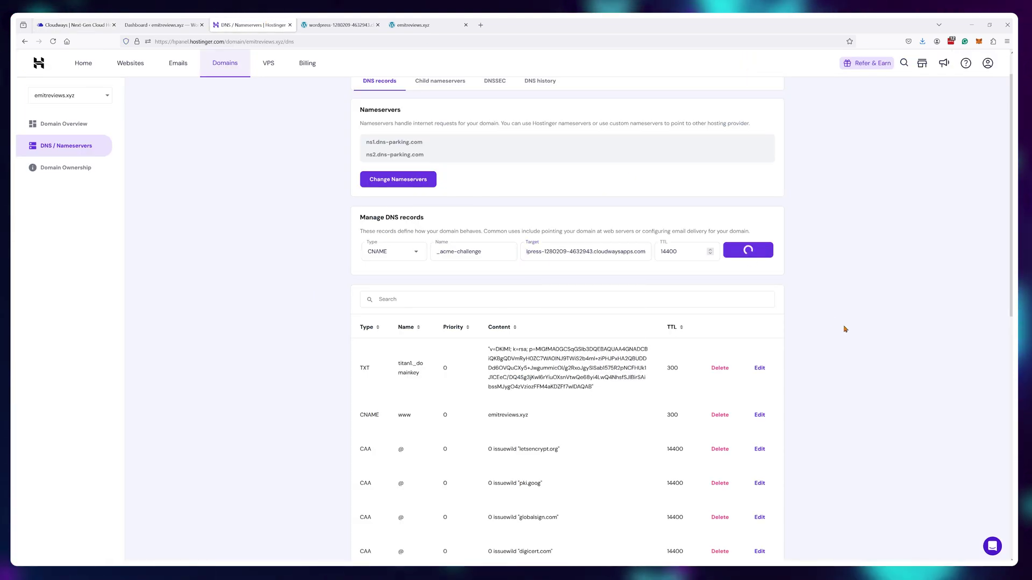
{"action": "left_click", "coordinate": [79, 21]}
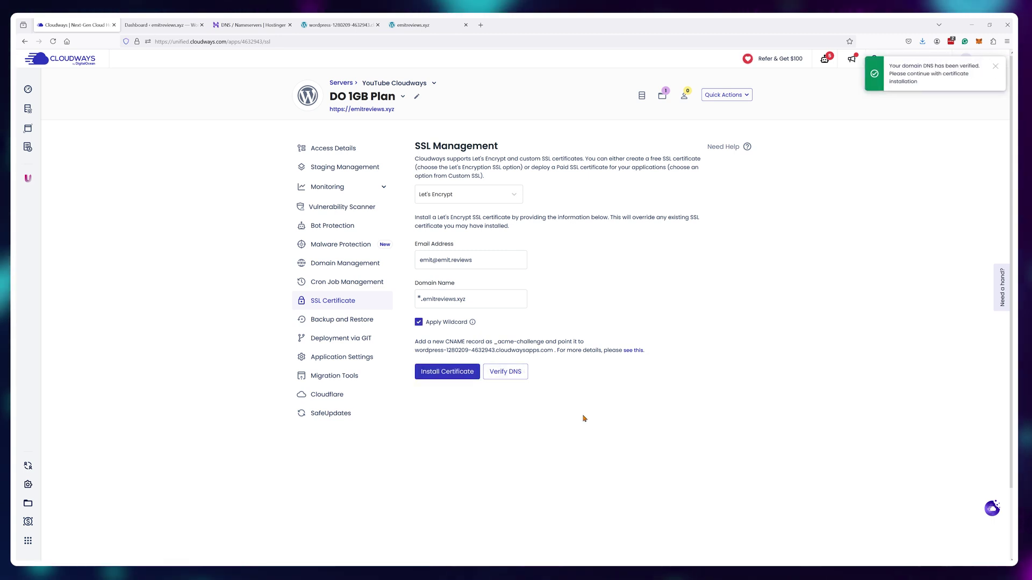
Install the wildcard Let's Encrypt certificate and check emitreviews.xyz loads with a secure connection
{"action": "left_click", "coordinate": [453, 378]}
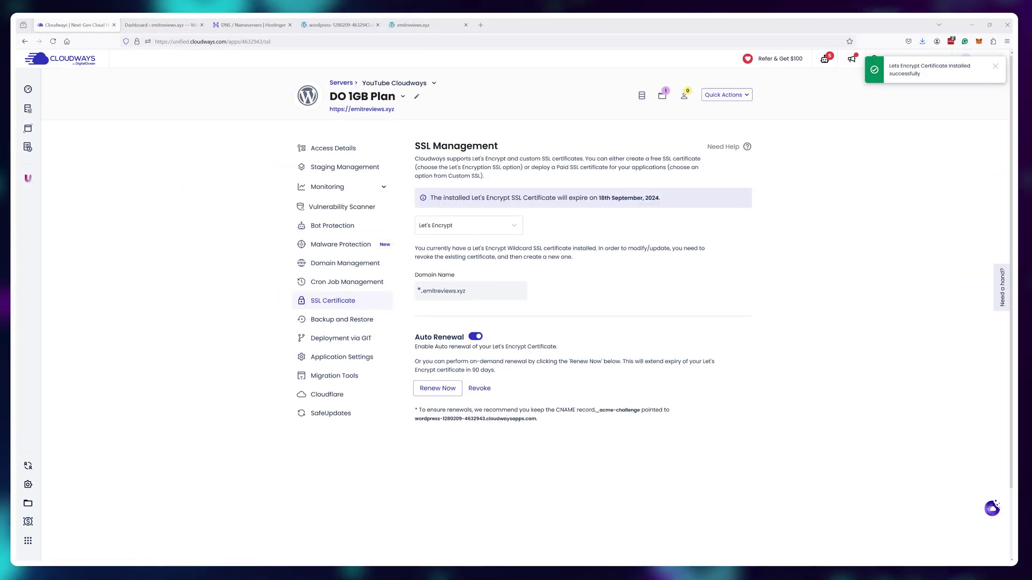
{"action": "left_click", "coordinate": [420, 26]}
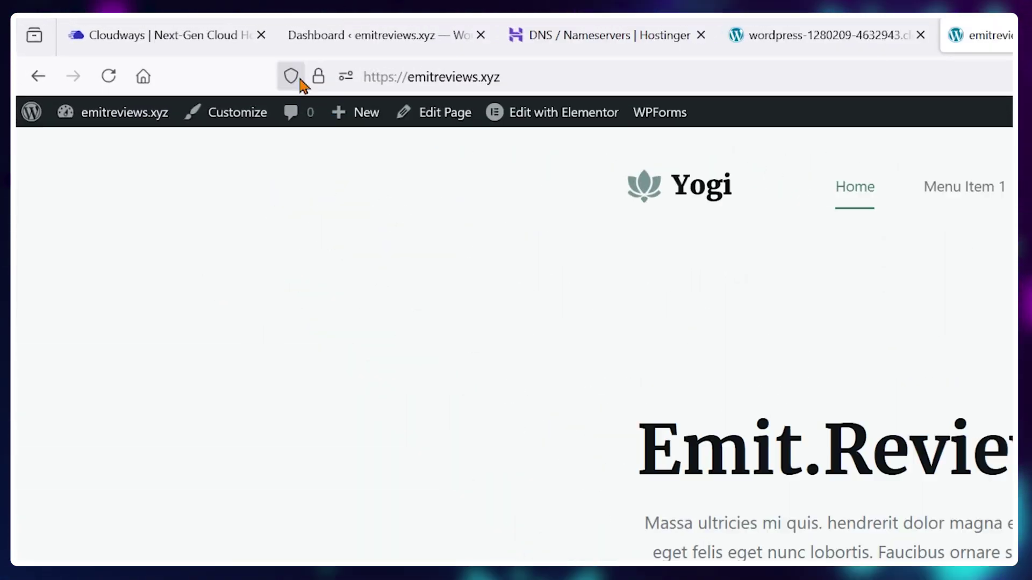
{"action": "left_click", "coordinate": [136, 42]}
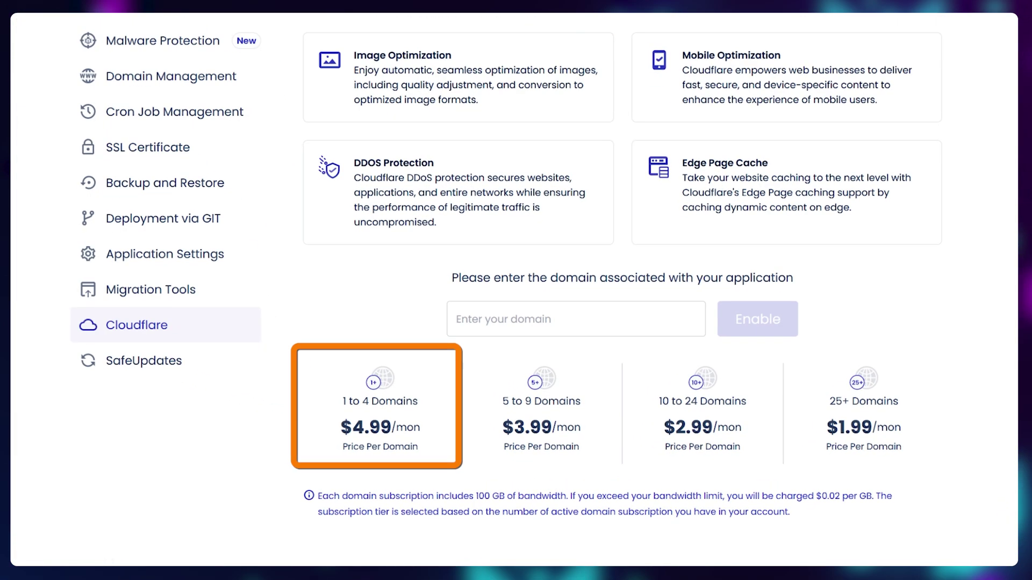
{"action": "scroll", "coordinate": [516, 322], "scroll_direction": "down", "scroll_amount": 1}
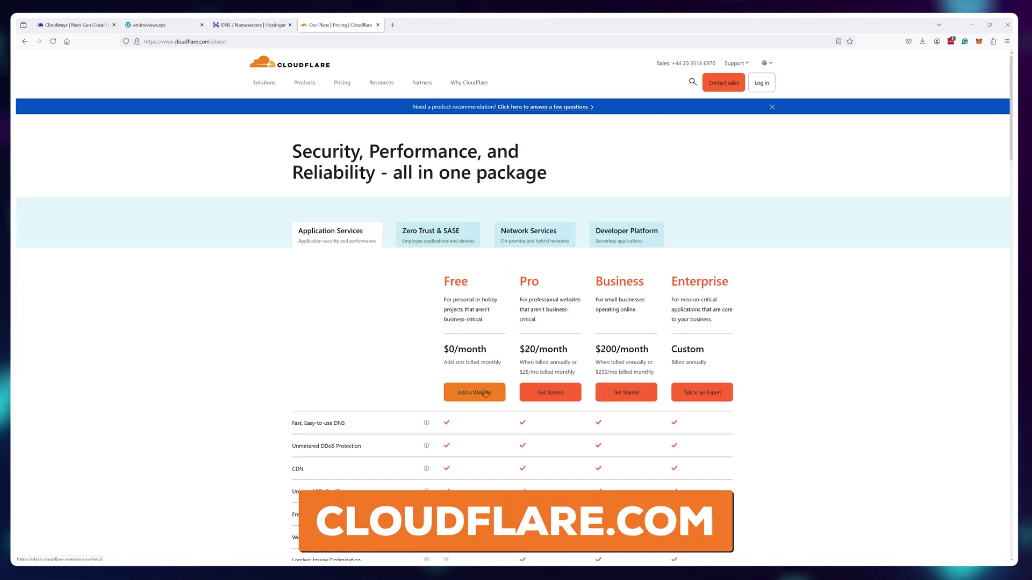
Sign up for a Cloudflare account on the Free plan with a suggested strong password
{"action": "left_click", "coordinate": [484, 392]}
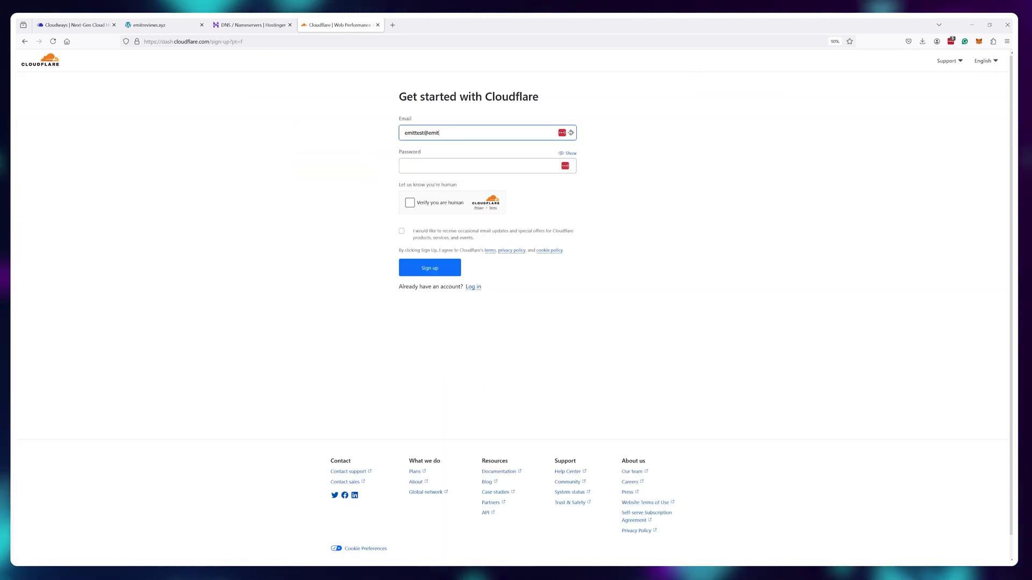
{"action": "key", "text": "Tab"}
{"action": "left_click", "coordinate": [436, 186]}
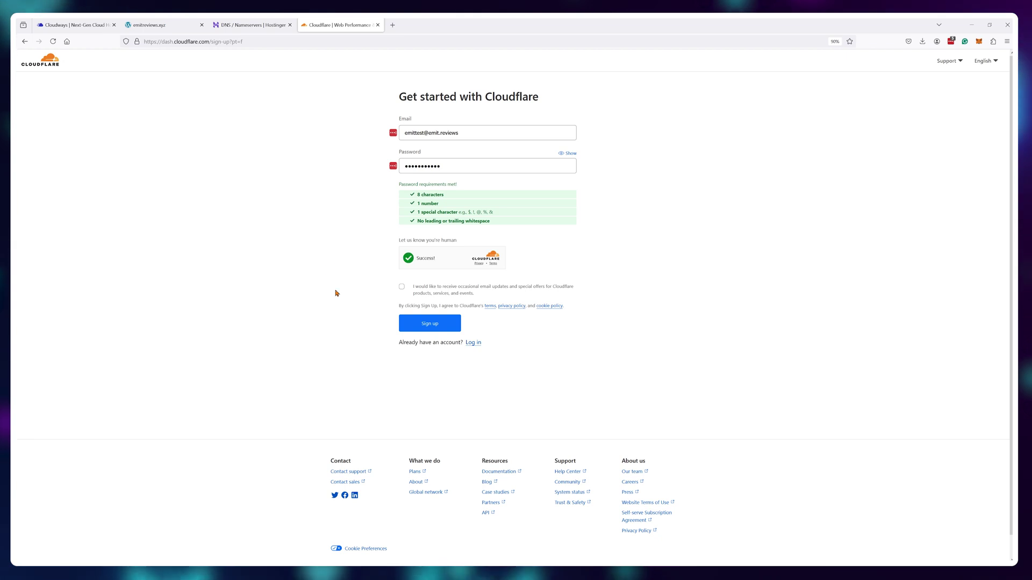
{"action": "key", "text": "Return"}
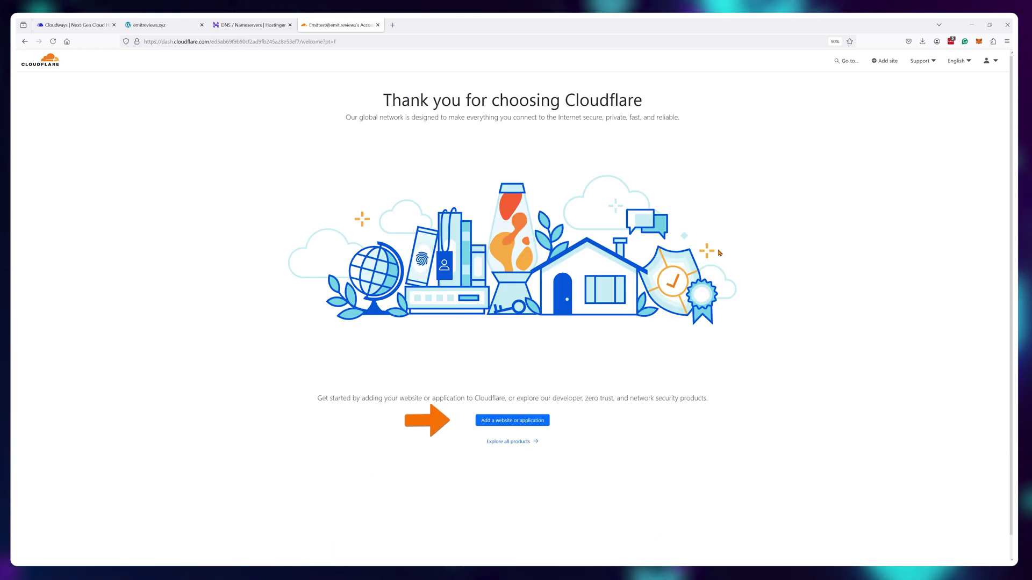
Add emitreviews.xyz on the Free plan, quick-scan its DNS records, and continue to activation
{"action": "left_click", "coordinate": [523, 422]}
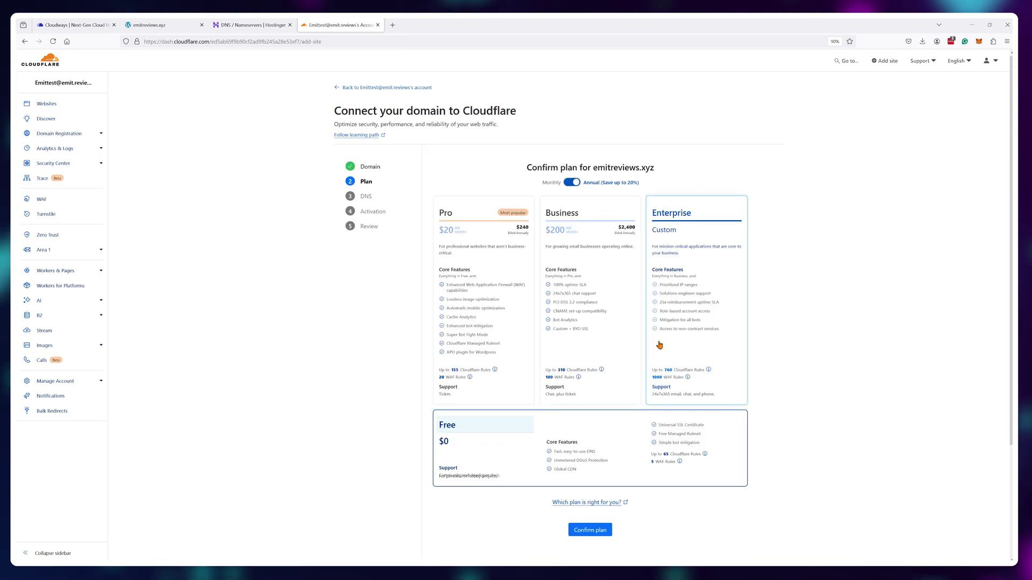
{"action": "left_click", "coordinate": [596, 531]}
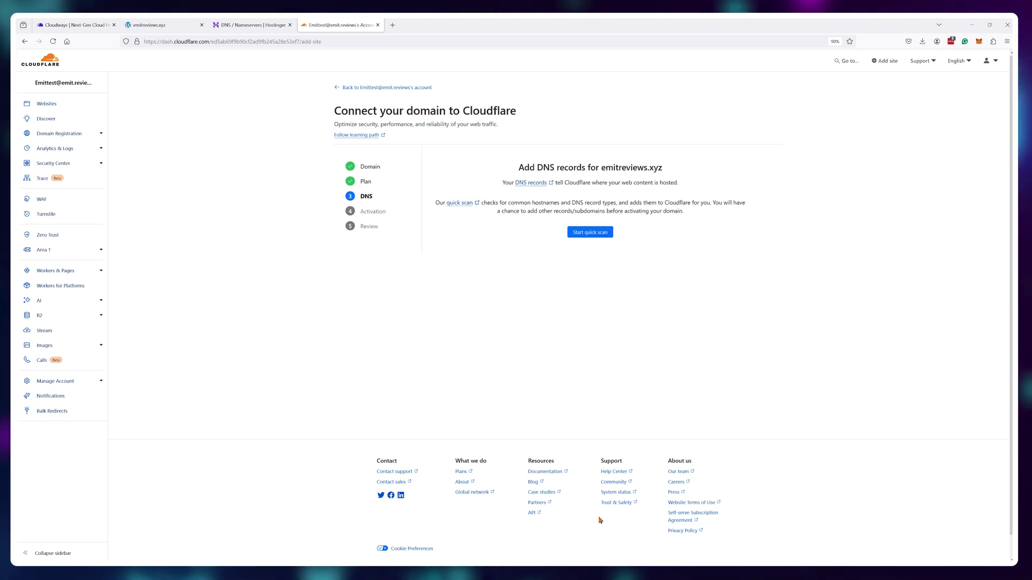
{"action": "left_click", "coordinate": [592, 235]}
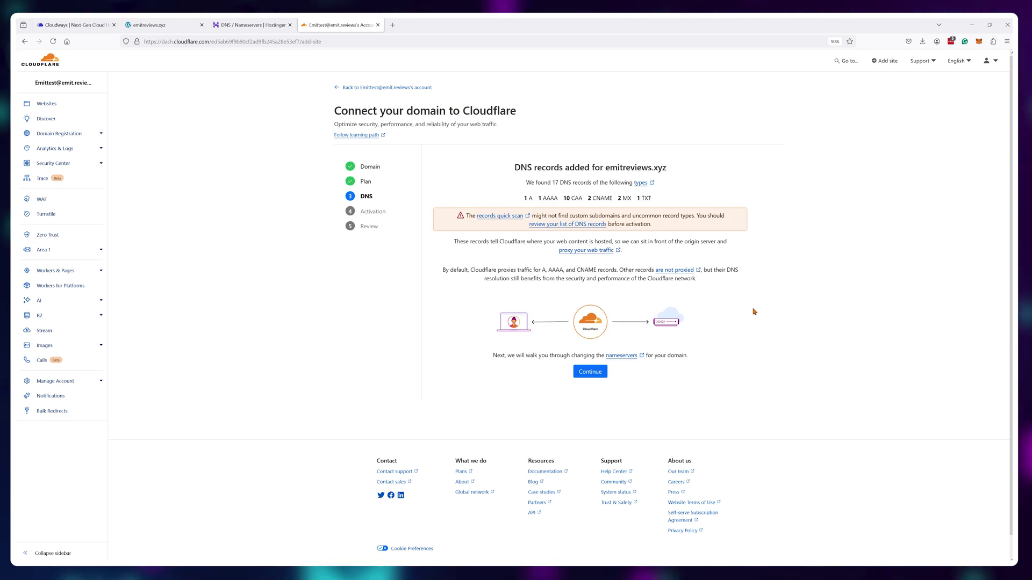
{"action": "left_click", "coordinate": [589, 371]}
{"action": "scroll", "coordinate": [633, 362], "scroll_direction": "down", "scroll_amount": 1}
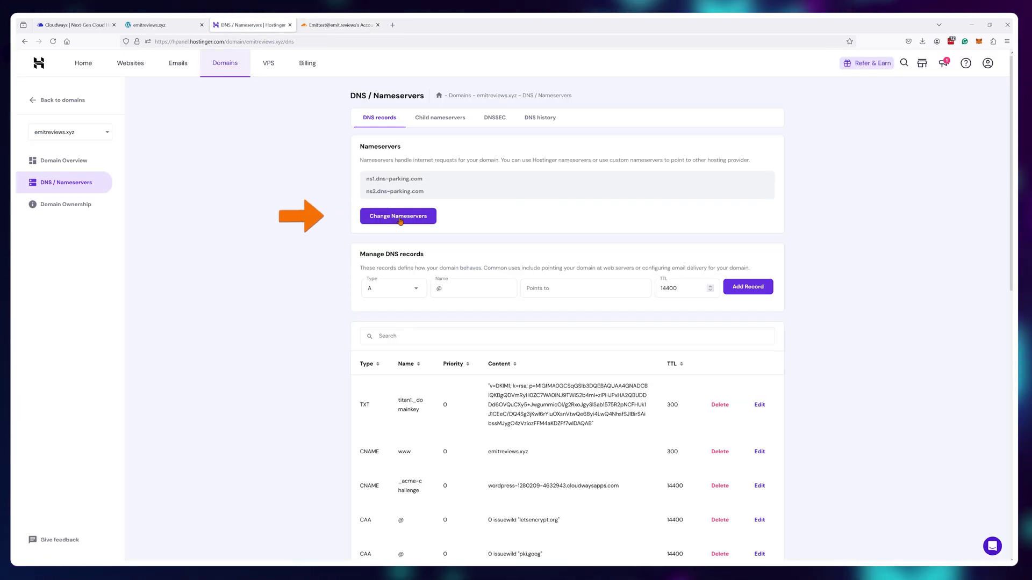
Switch Hostinger to custom nameservers and set the first to burt.ns.cloudflare.com
{"action": "left_click", "coordinate": [393, 218]}
{"action": "left_click", "coordinate": [392, 242]}
{"action": "left_click_drag", "start_coordinate": [371, 253], "coordinate": [366, 260]}
{"action": "key", "text": "BackSpace"}
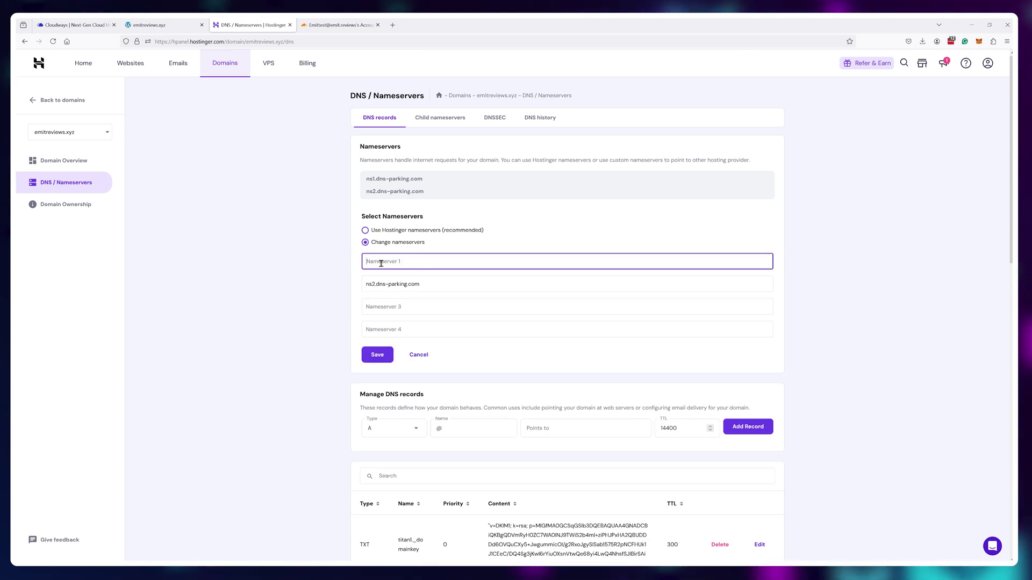
{"action": "right_click", "coordinate": [385, 263]}
{"action": "left_click", "coordinate": [419, 325]}
Set the second nameserver to zariyah.ns.cloudflare.com, save, and continue Cloudflare activation
{"action": "left_click", "coordinate": [338, 25]}
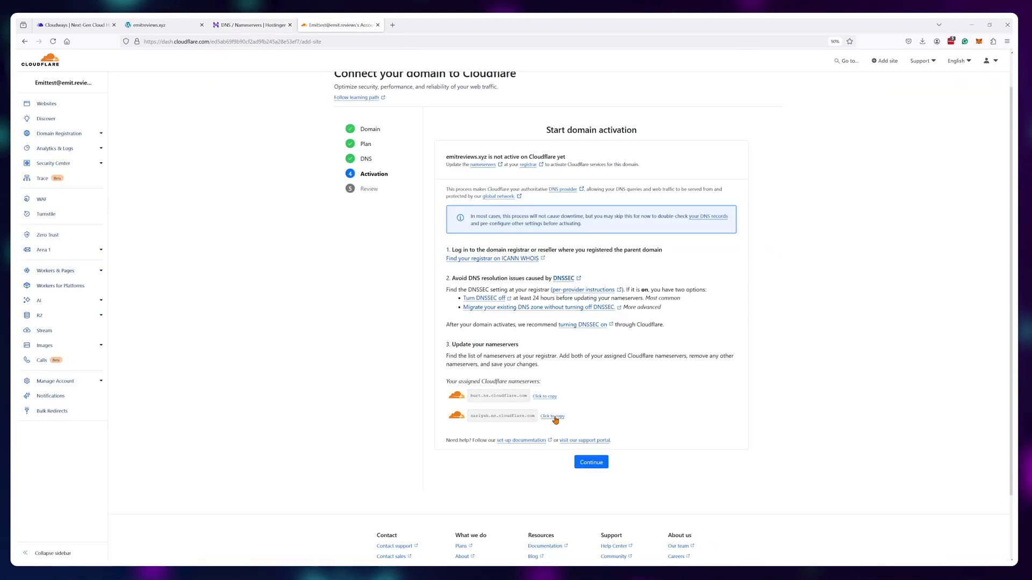
{"action": "left_click", "coordinate": [250, 25]}
{"action": "left_click_drag", "start_coordinate": [424, 284], "coordinate": [315, 280]}
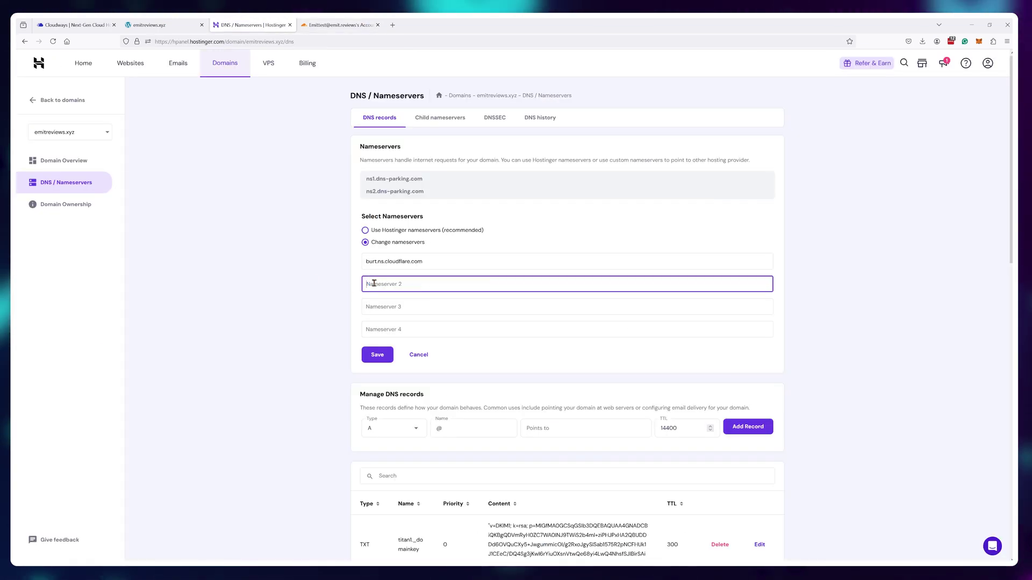
{"action": "left_click", "coordinate": [417, 341]}
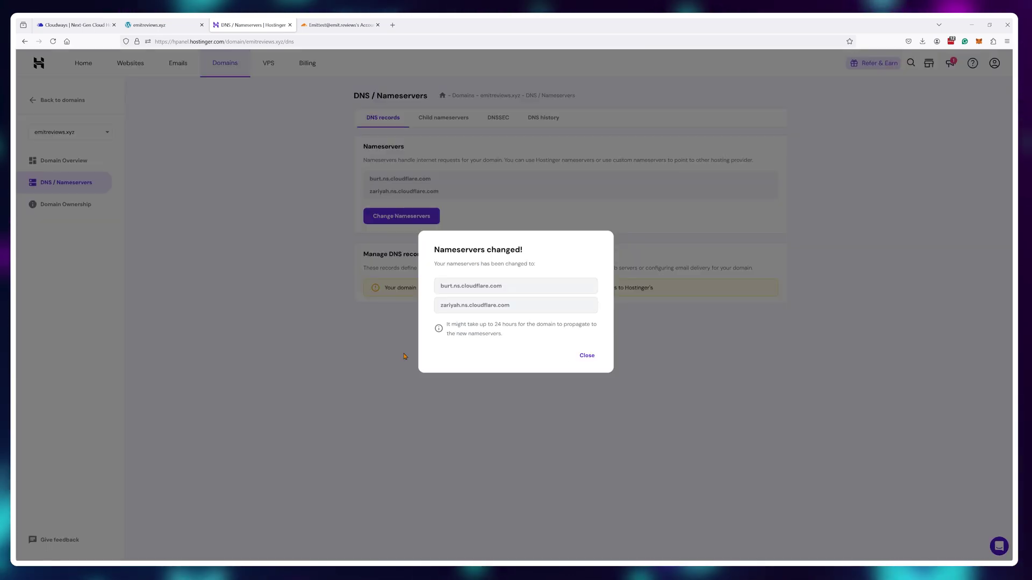
{"action": "left_click", "coordinate": [585, 354]}
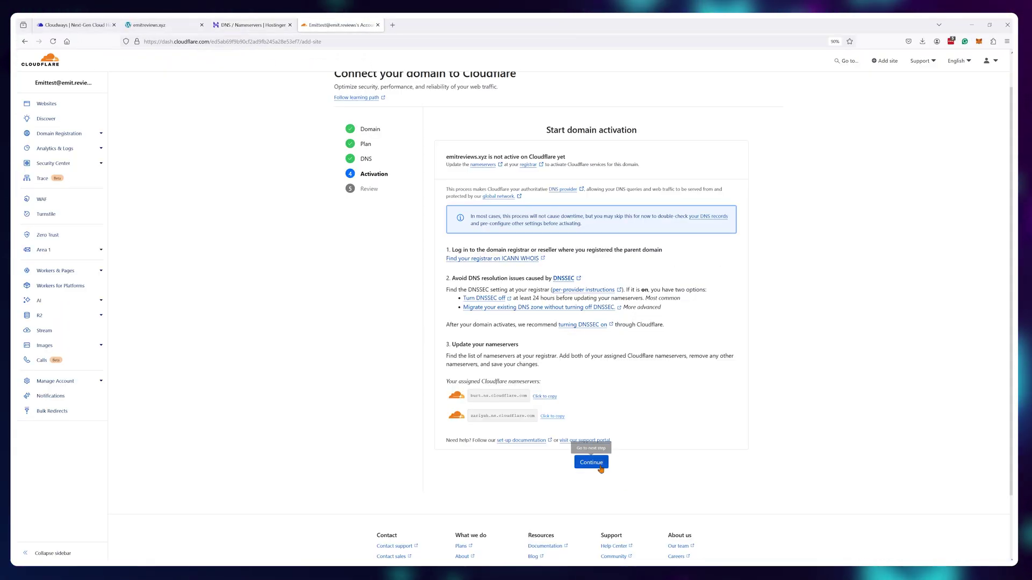
{"action": "left_click", "coordinate": [600, 468]}
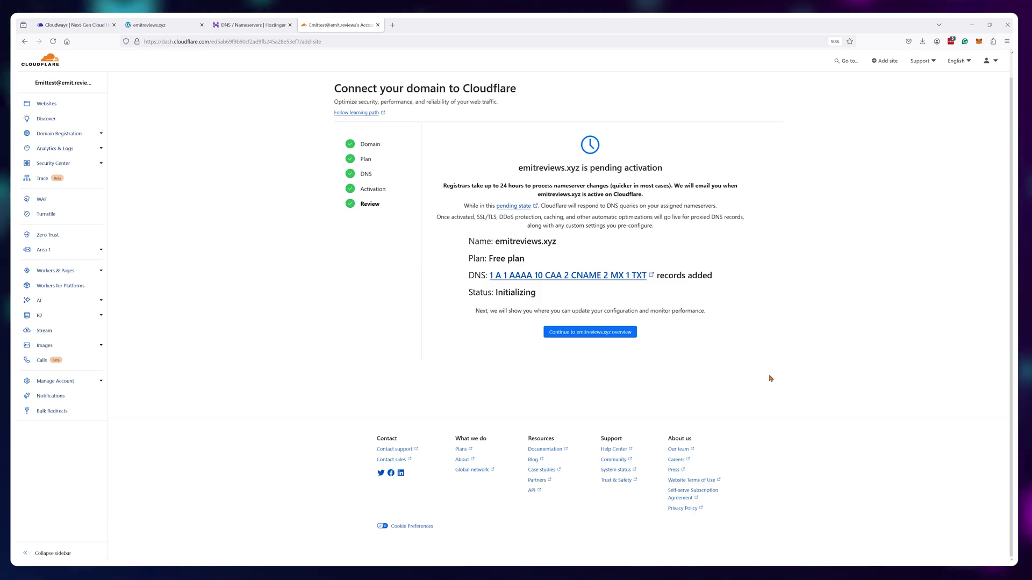
Continue to the emitreviews.xyz overview dashboard and dismiss the upgrade banner
{"action": "left_click", "coordinate": [603, 334]}
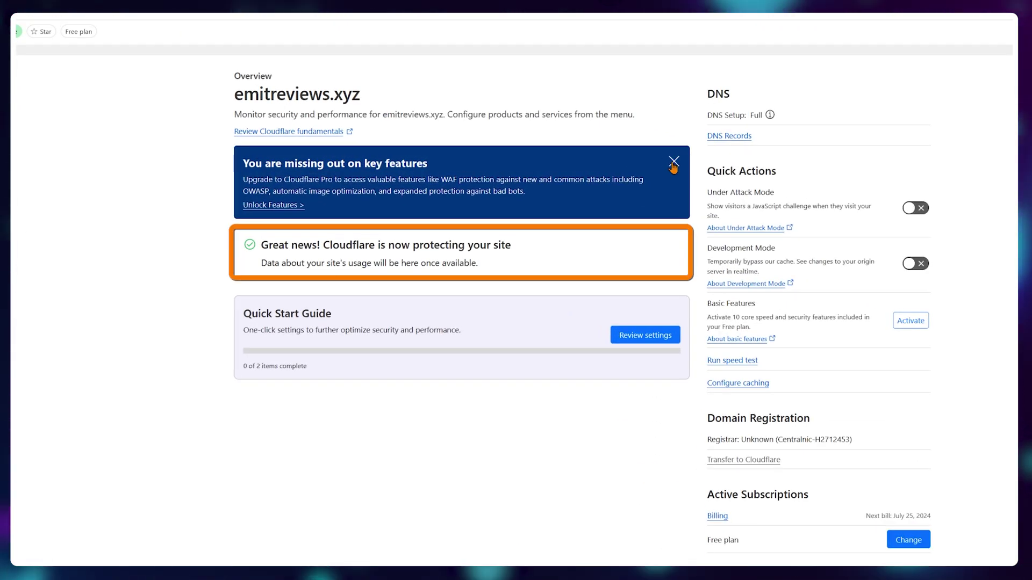
{"action": "left_click", "coordinate": [674, 163]}
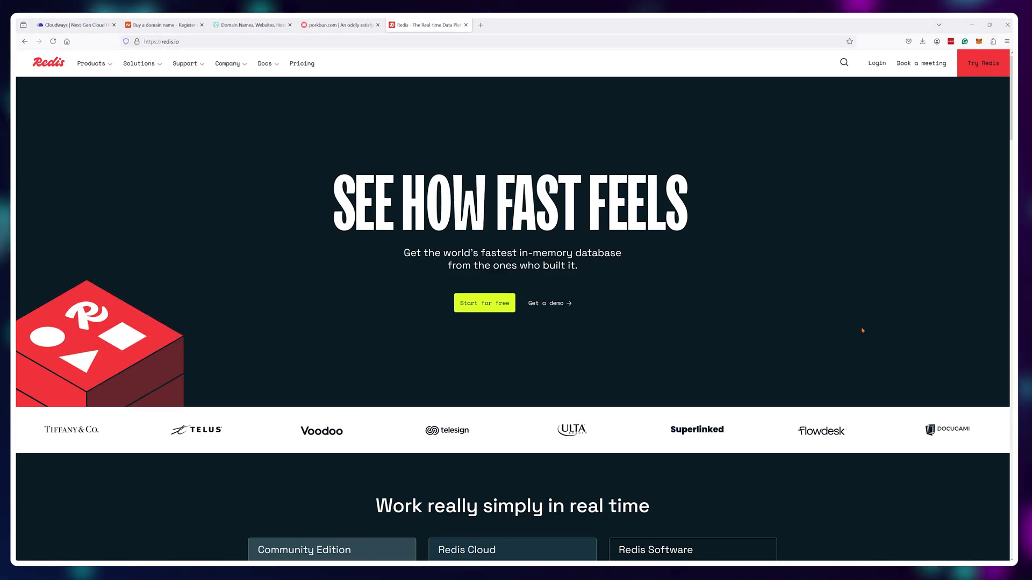
{"action": "scroll", "coordinate": [864, 331], "scroll_direction": "down", "scroll_amount": 3}
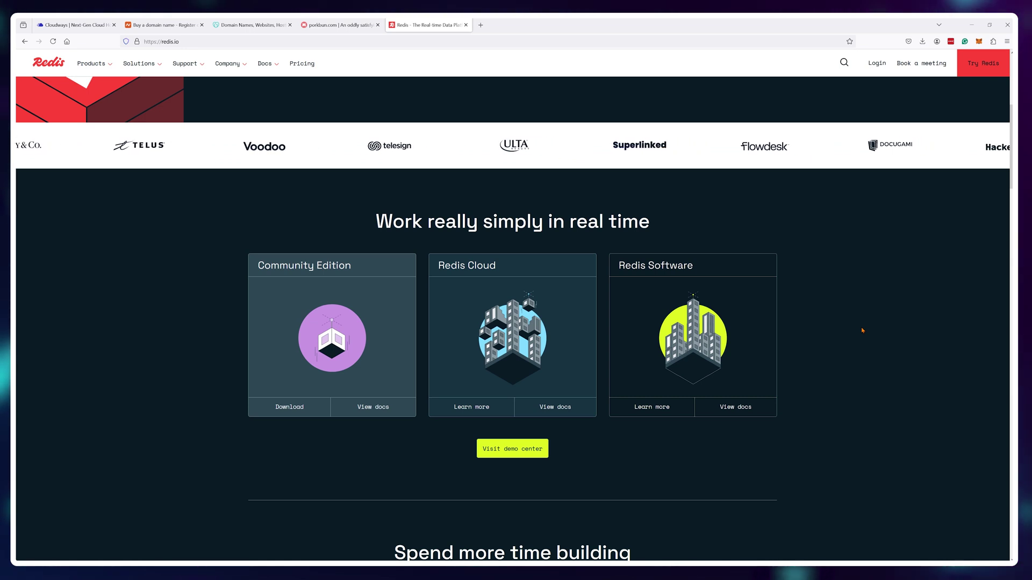
{"action": "scroll", "coordinate": [862, 330], "scroll_direction": "down", "scroll_amount": 4}
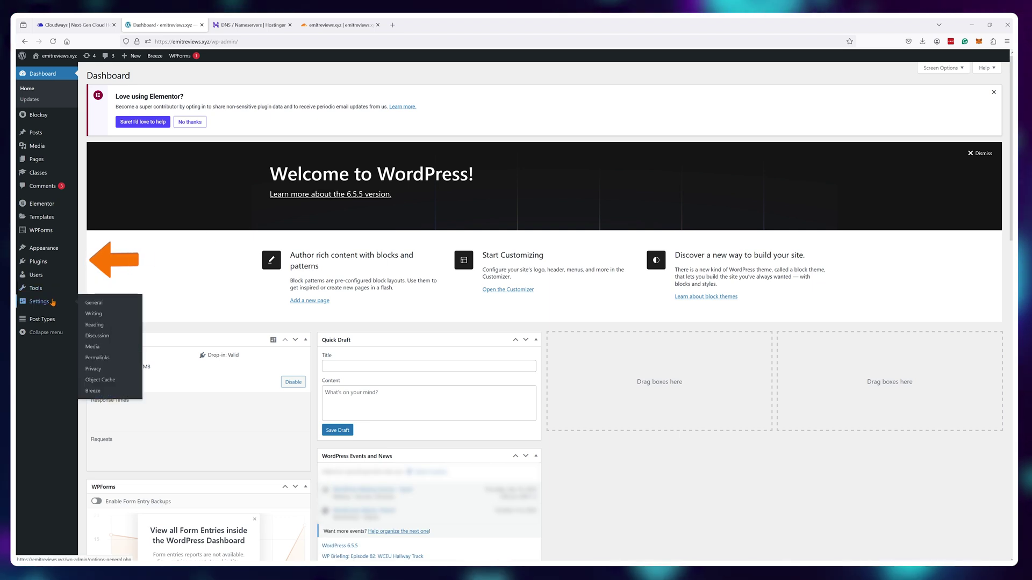
Install and activate Advanced File Manager, then edit wp-config.php in its code editor
{"action": "left_click", "coordinate": [104, 274]}
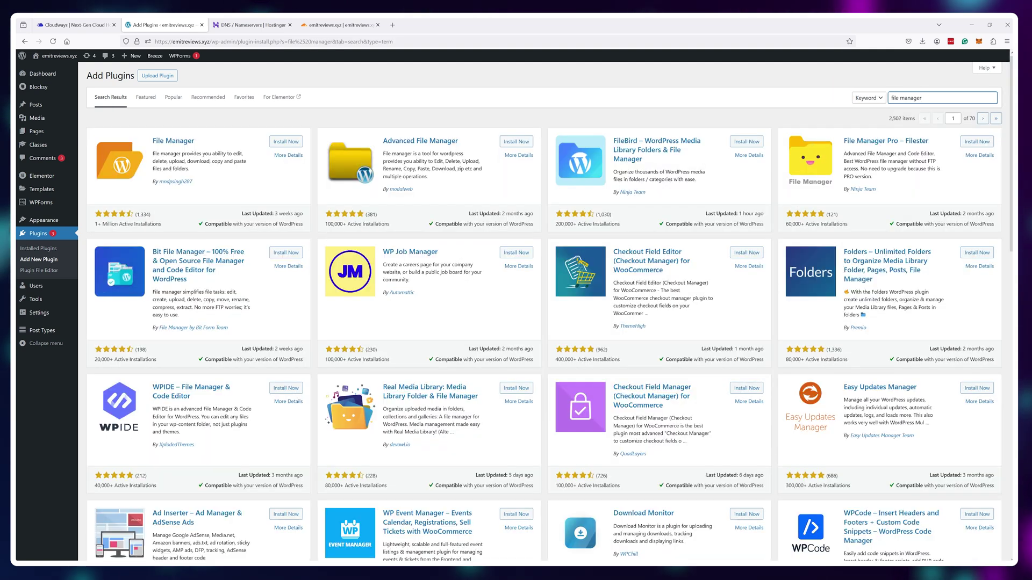
{"action": "left_click", "coordinate": [516, 142]}
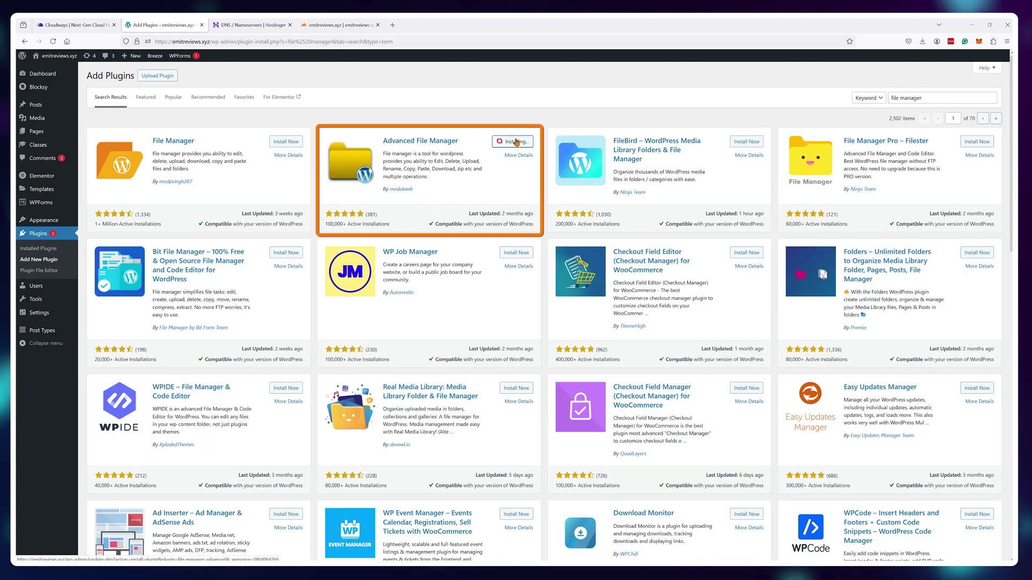
{"action": "left_click", "coordinate": [516, 141]}
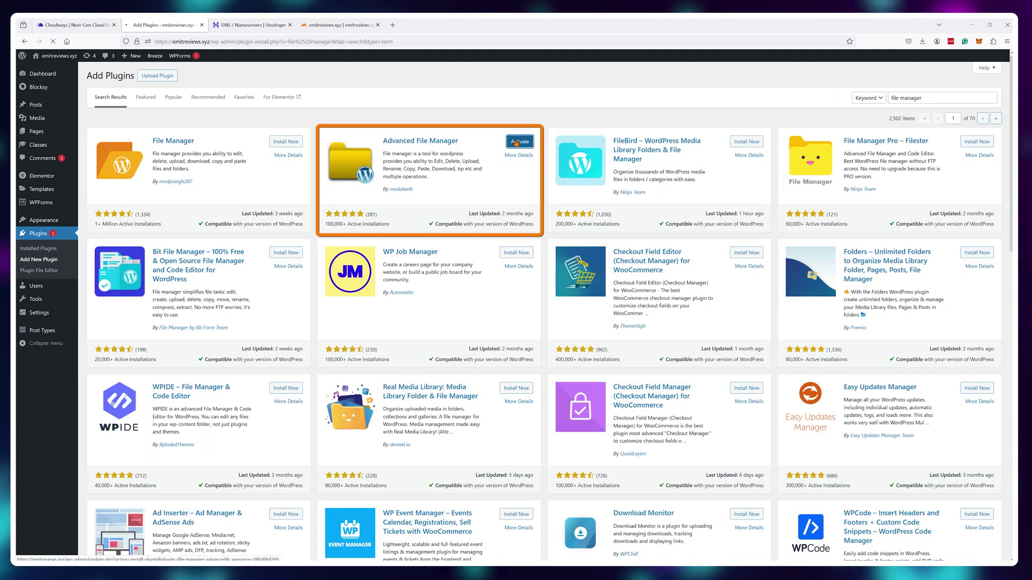
{"action": "mouse_move", "coordinate": [44, 105]}
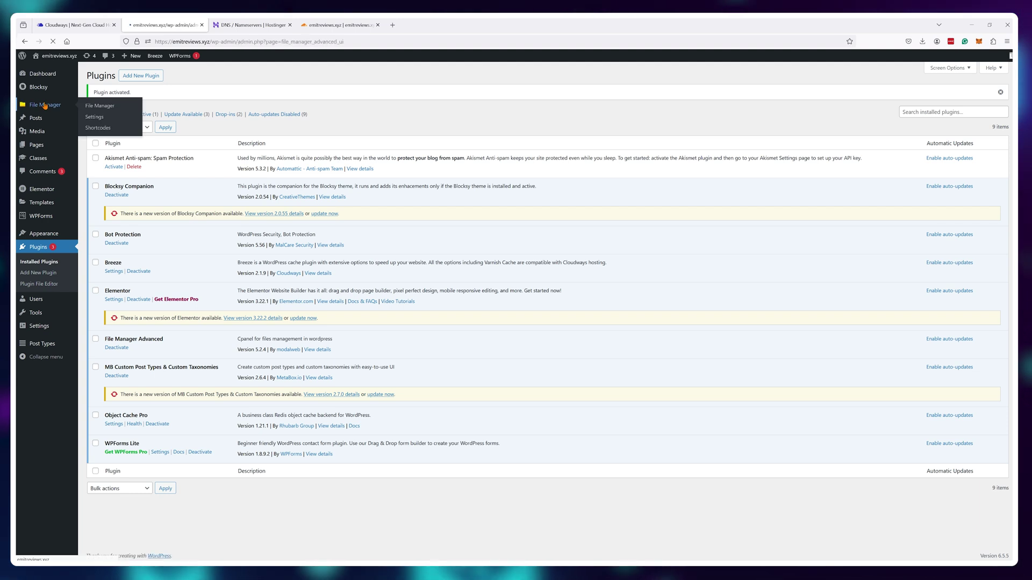
{"action": "scroll", "coordinate": [313, 219], "scroll_direction": "down", "scroll_amount": 3}
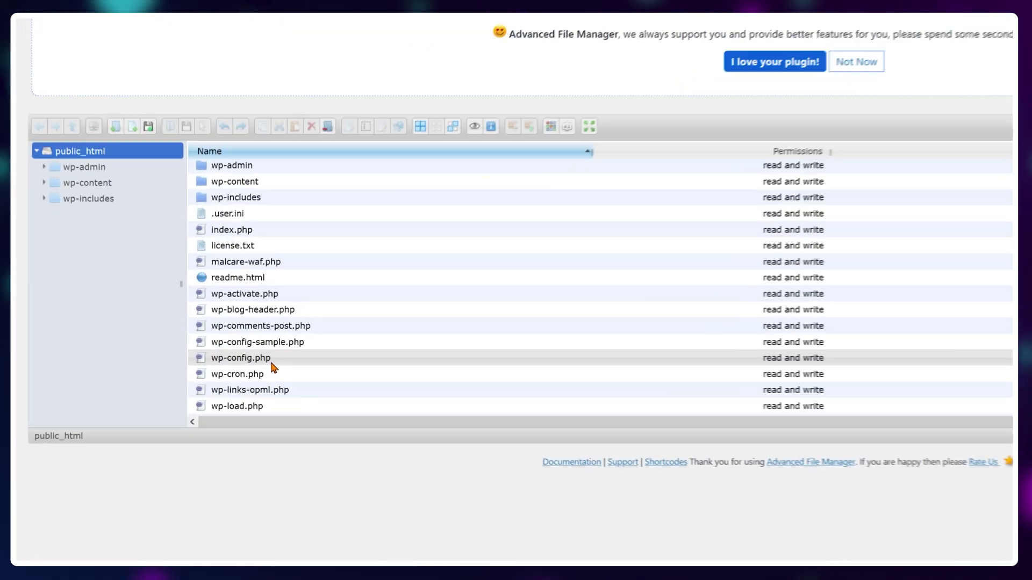
{"action": "right_click", "coordinate": [267, 359]}
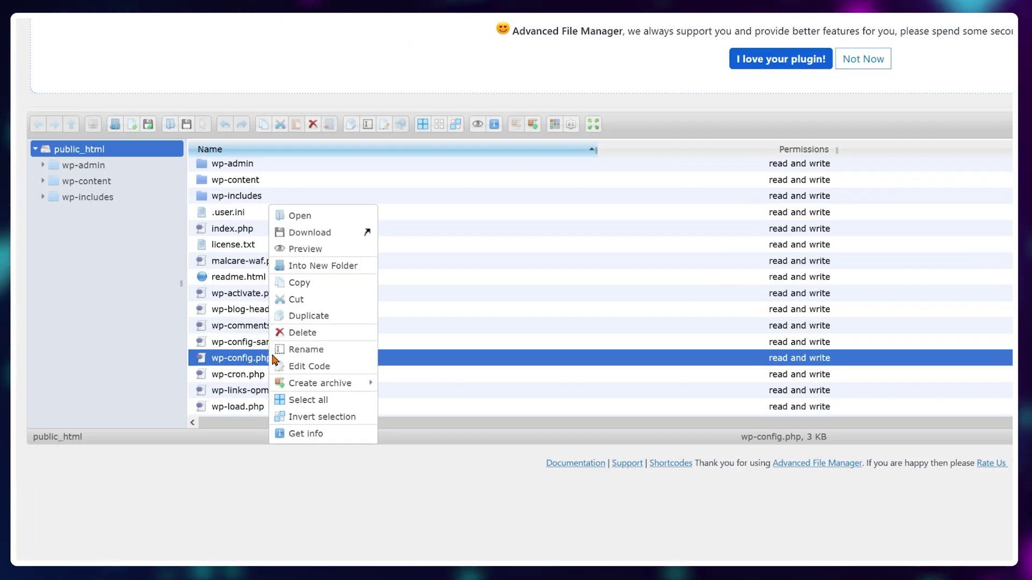
{"action": "left_click", "coordinate": [351, 366]}
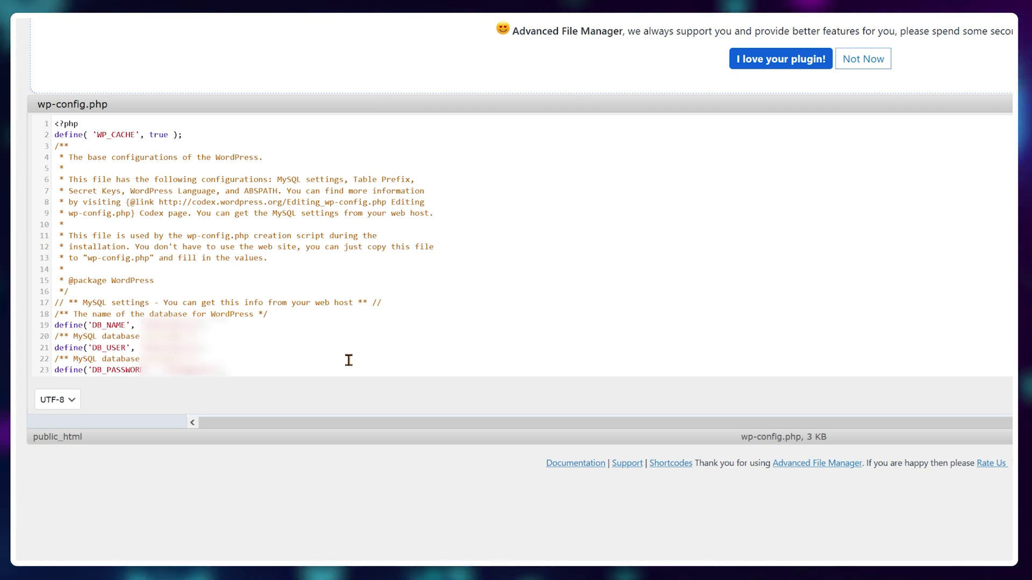
{"action": "scroll", "coordinate": [349, 361], "scroll_direction": "down", "scroll_amount": 2}
{"action": "scroll", "coordinate": [615, 196], "scroll_direction": "down", "scroll_amount": 1}
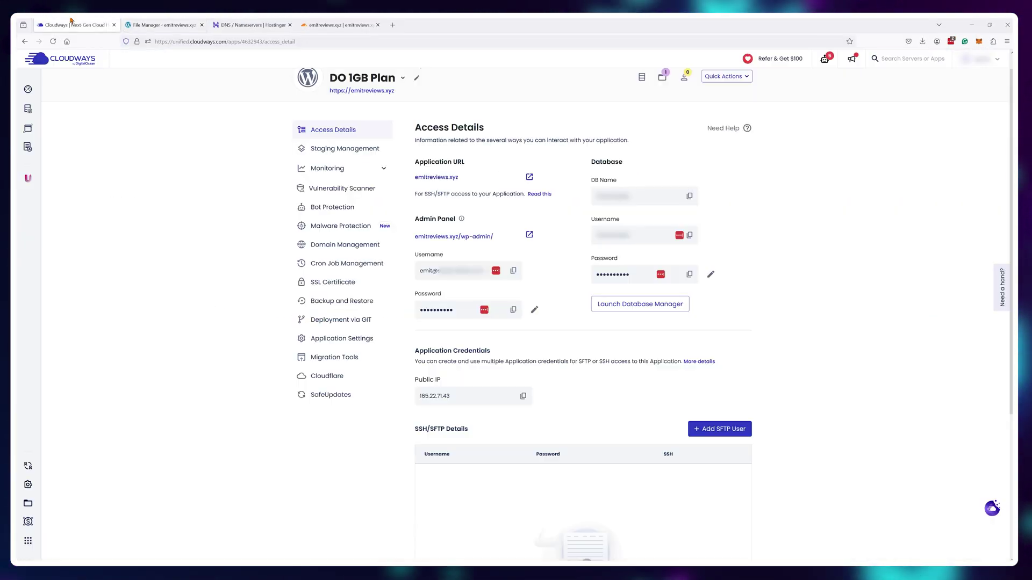
Reach Manage Services for the YouTube Cloudways server via Cloudways Flexible > My Servers
{"action": "left_click", "coordinate": [50, 108]}
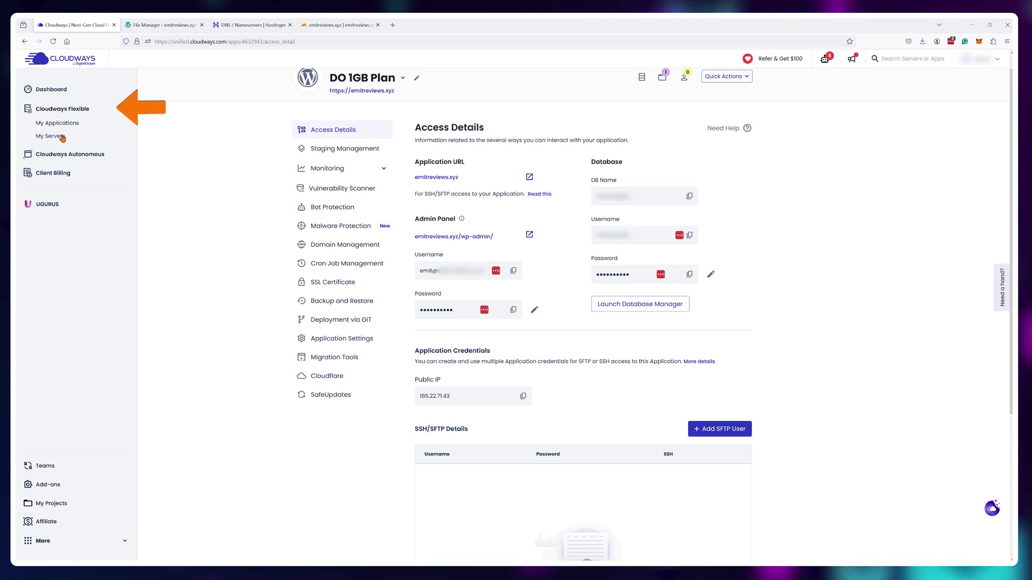
{"action": "left_click", "coordinate": [61, 136]}
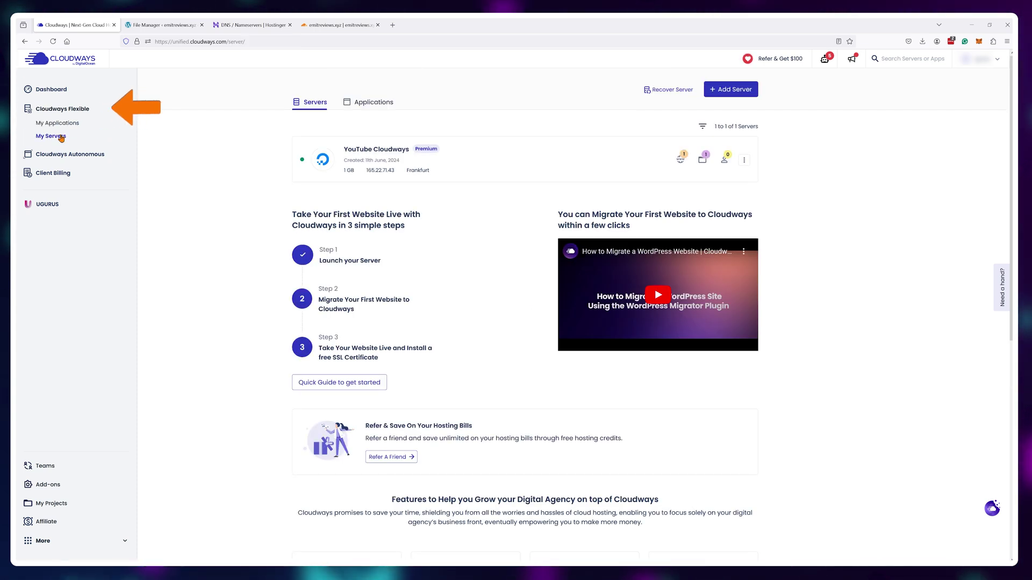
{"action": "left_click", "coordinate": [500, 158]}
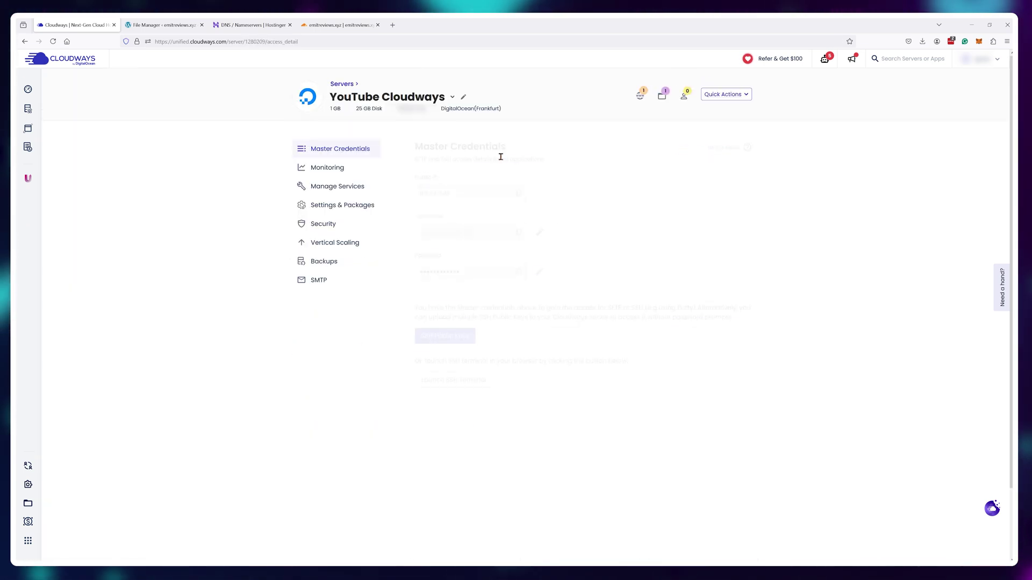
{"action": "left_click", "coordinate": [352, 187]}
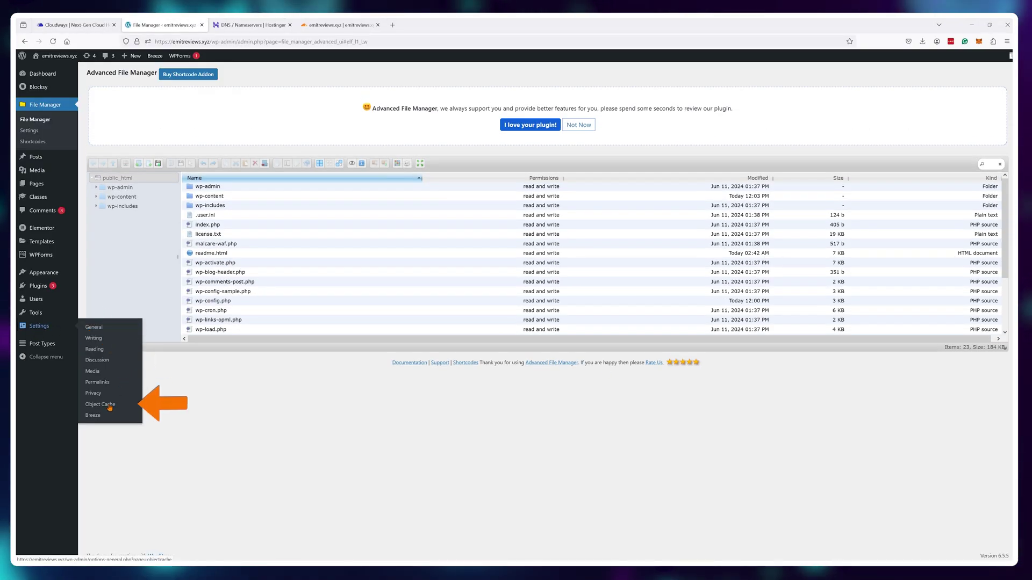
Enable Object Cache Pro so Redis shows connected, then go to Breeze's Basic Options
{"action": "left_click", "coordinate": [101, 404]}
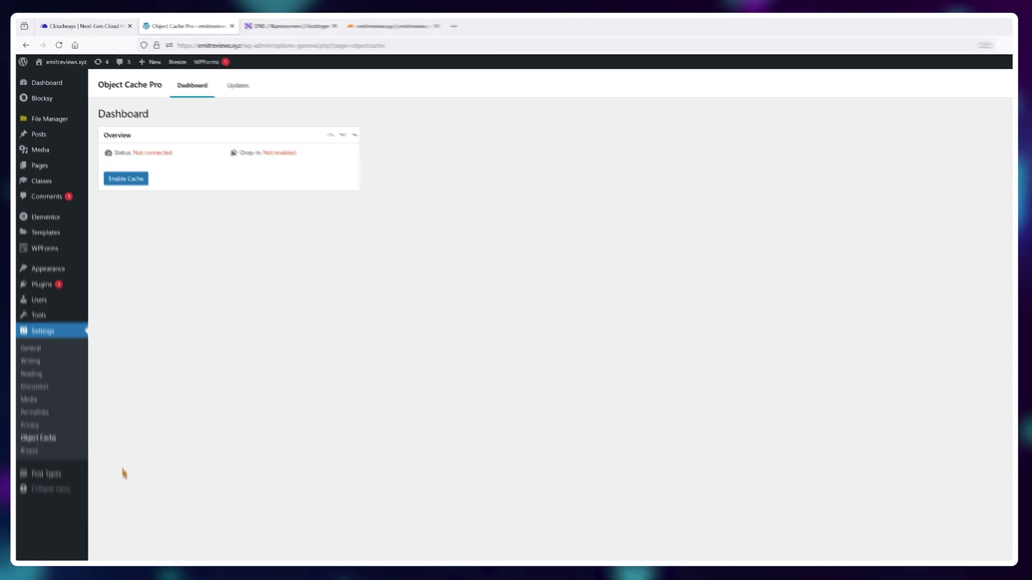
{"action": "left_click", "coordinate": [186, 266]}
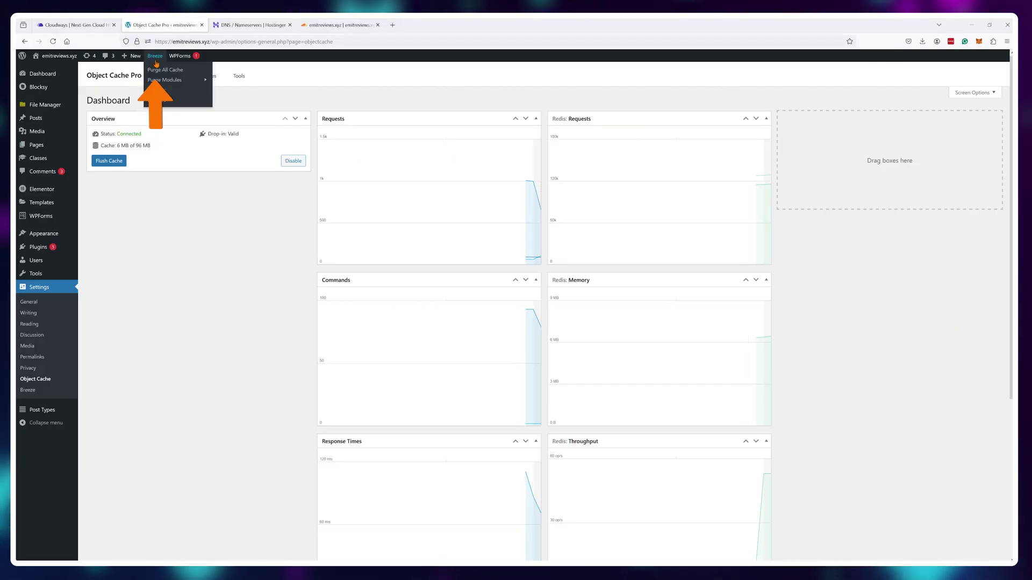
{"action": "left_click", "coordinate": [166, 93]}
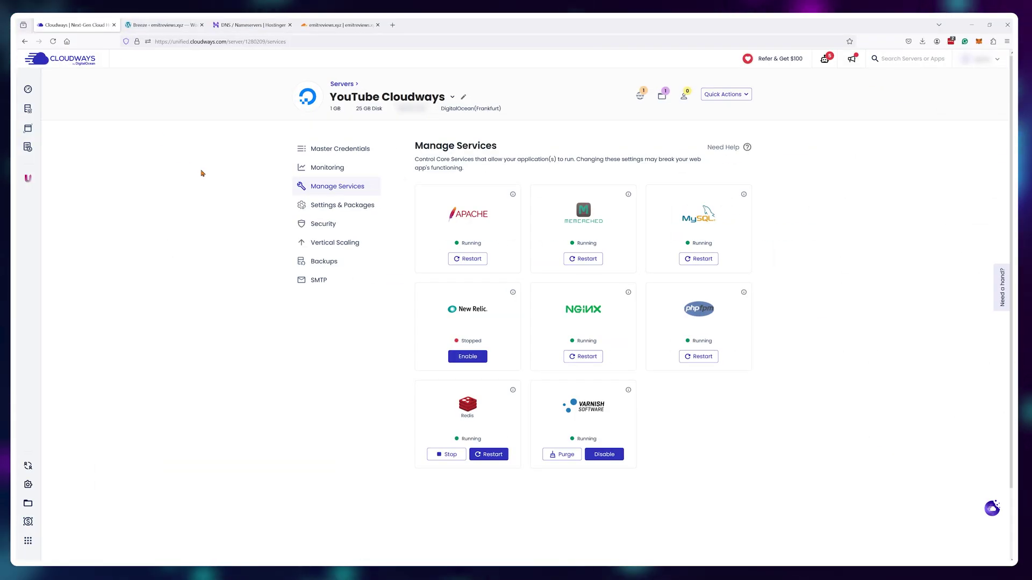
Enable Device Detection in the DO 1GB Plan application settings and return to Breeze
{"action": "left_click", "coordinate": [57, 91]}
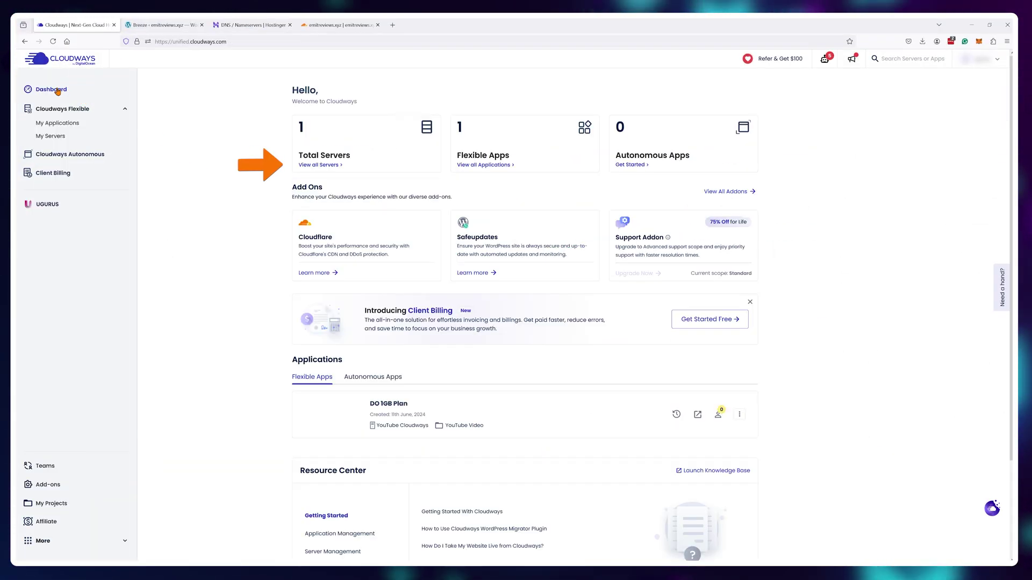
{"action": "left_click", "coordinate": [320, 165]}
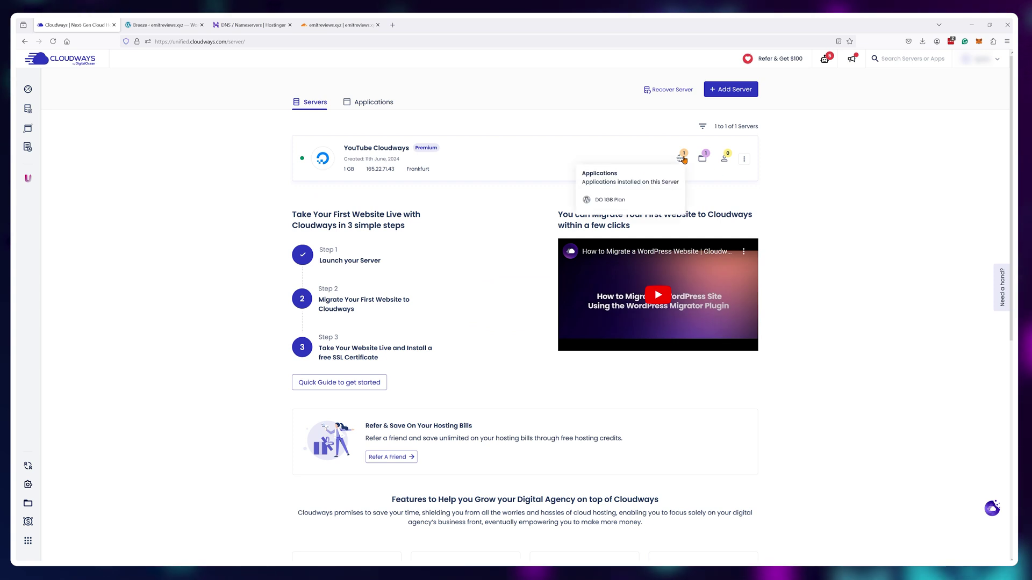
{"action": "left_click", "coordinate": [633, 203]}
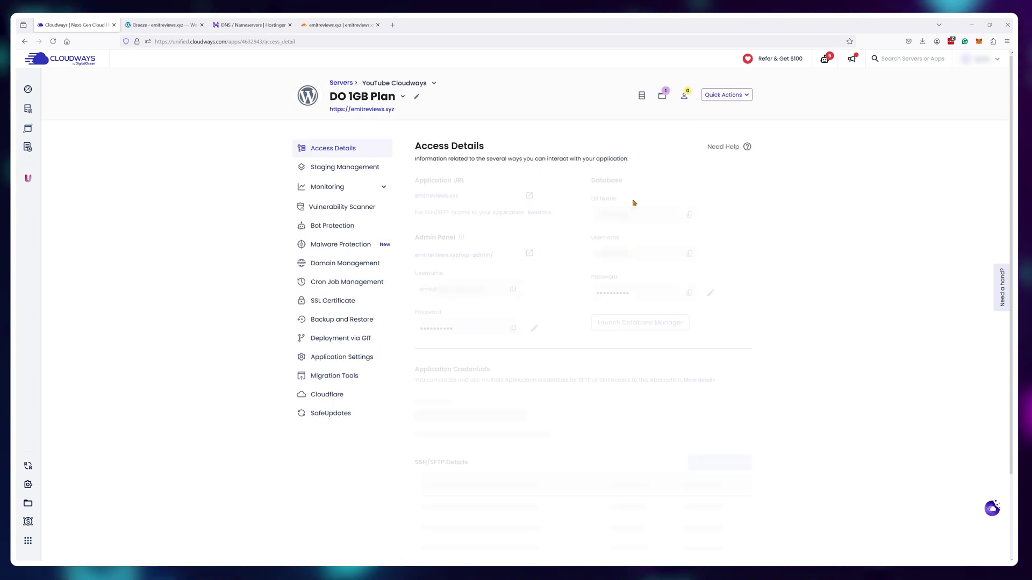
{"action": "left_click", "coordinate": [365, 360]}
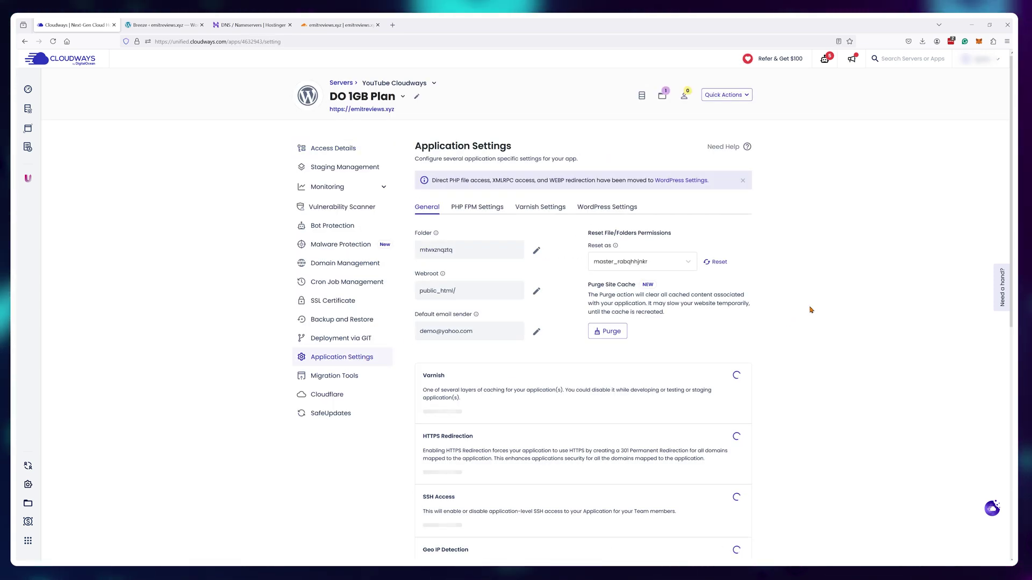
{"action": "scroll", "coordinate": [810, 309], "scroll_direction": "down", "scroll_amount": 3}
{"action": "scroll", "coordinate": [810, 309], "scroll_direction": "down", "scroll_amount": 2}
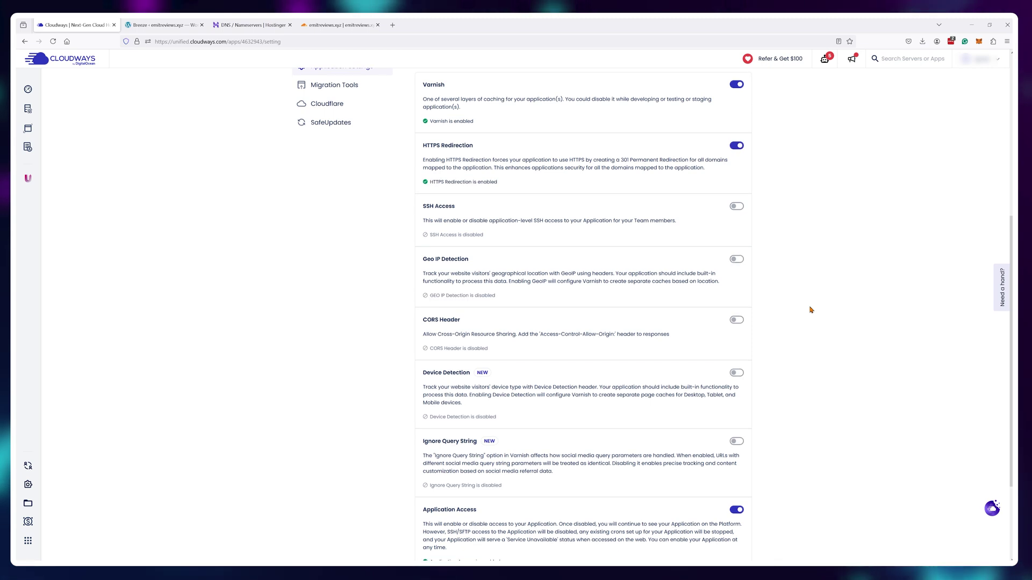
{"action": "scroll", "coordinate": [809, 310], "scroll_direction": "down", "scroll_amount": 1}
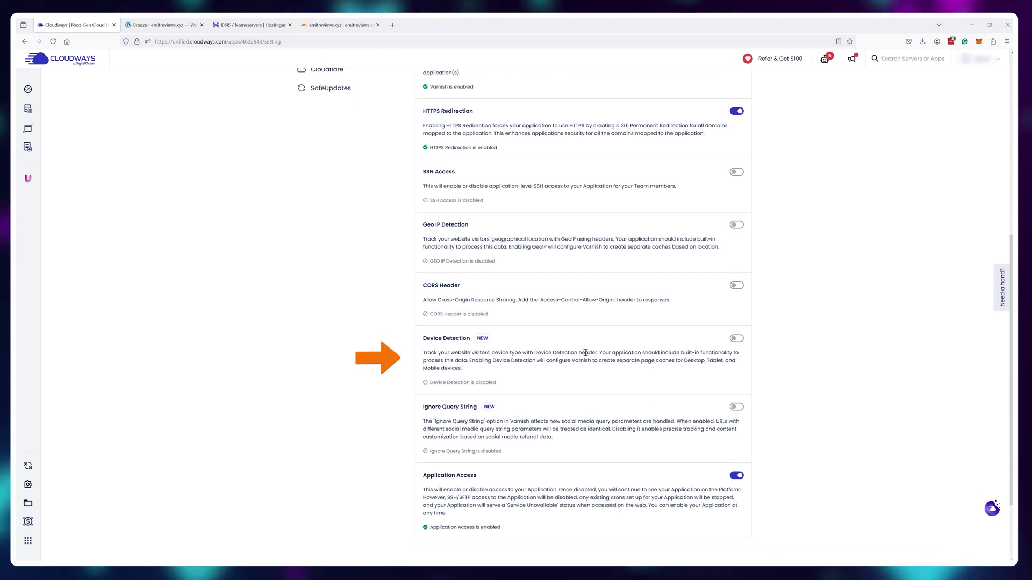
{"action": "left_click", "coordinate": [735, 340]}
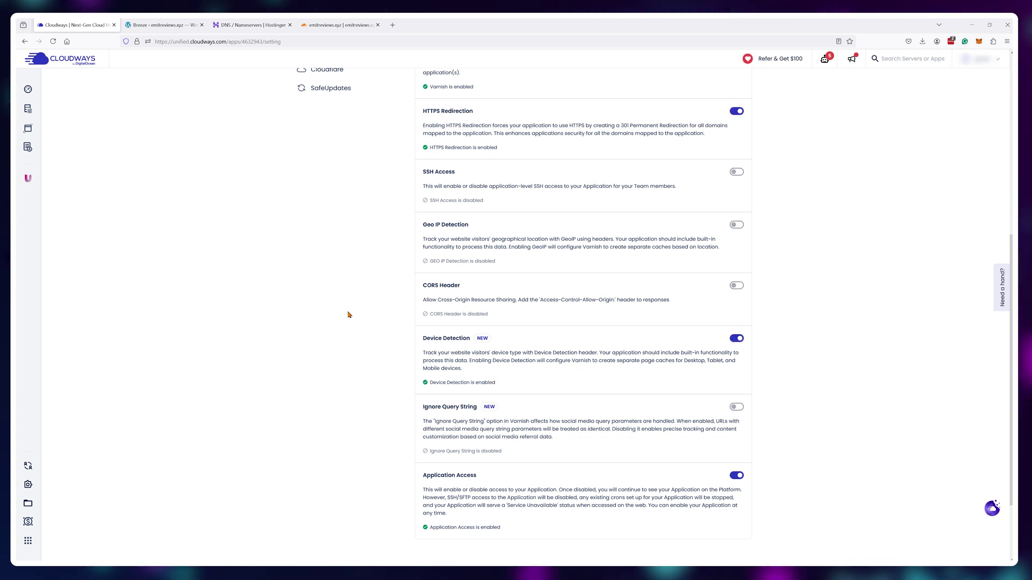
{"action": "left_click", "coordinate": [133, 23]}
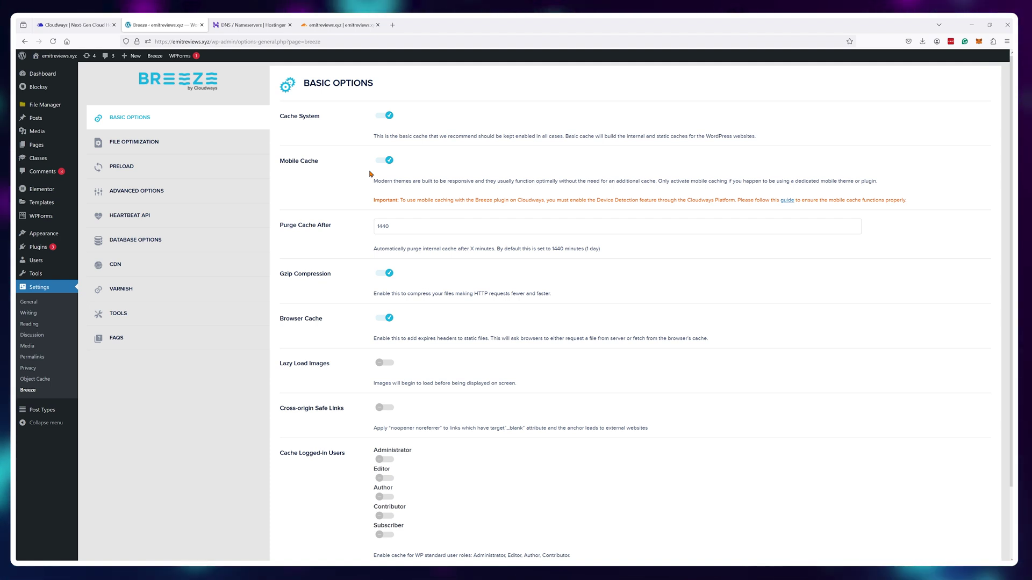
{"action": "scroll", "coordinate": [356, 248], "scroll_direction": "down", "scroll_amount": 2}
Enable Lazy Load Images, then CSS and JavaScript minification under Breeze's File Optimization
{"action": "left_click", "coordinate": [384, 284]}
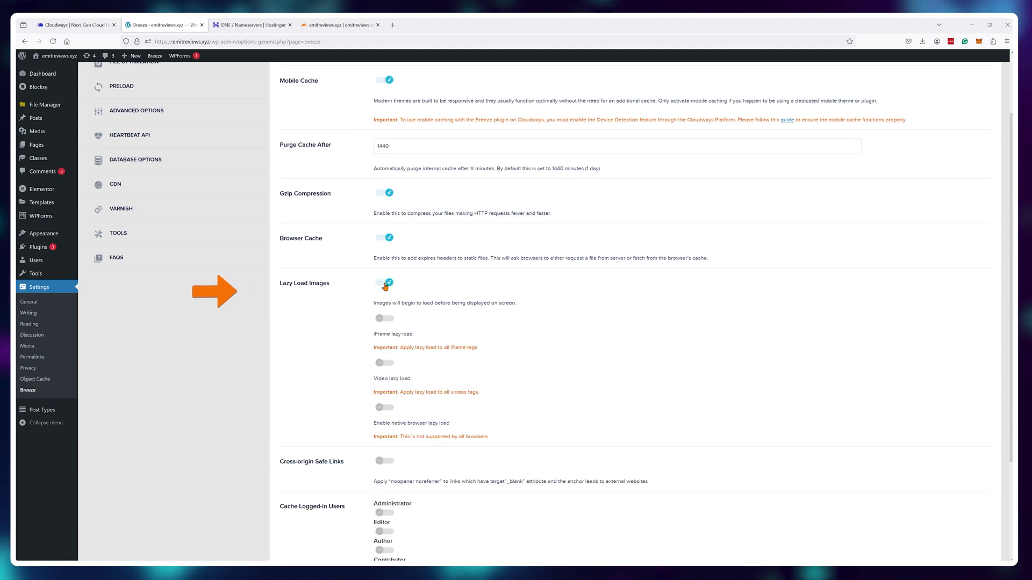
{"action": "scroll", "coordinate": [243, 209], "scroll_direction": "up", "scroll_amount": 2}
{"action": "left_click", "coordinate": [139, 142]}
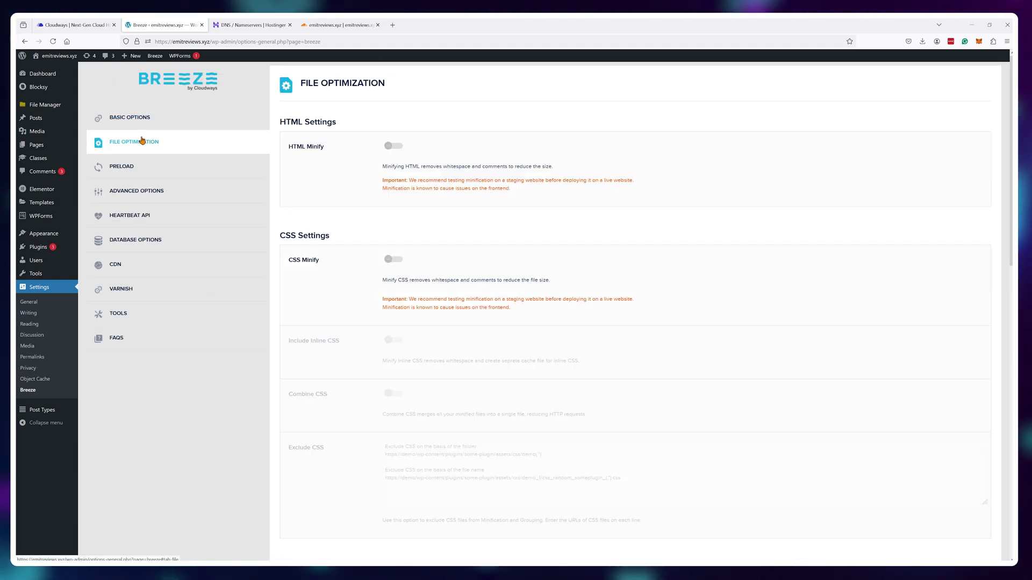
{"action": "left_click", "coordinate": [395, 259]}
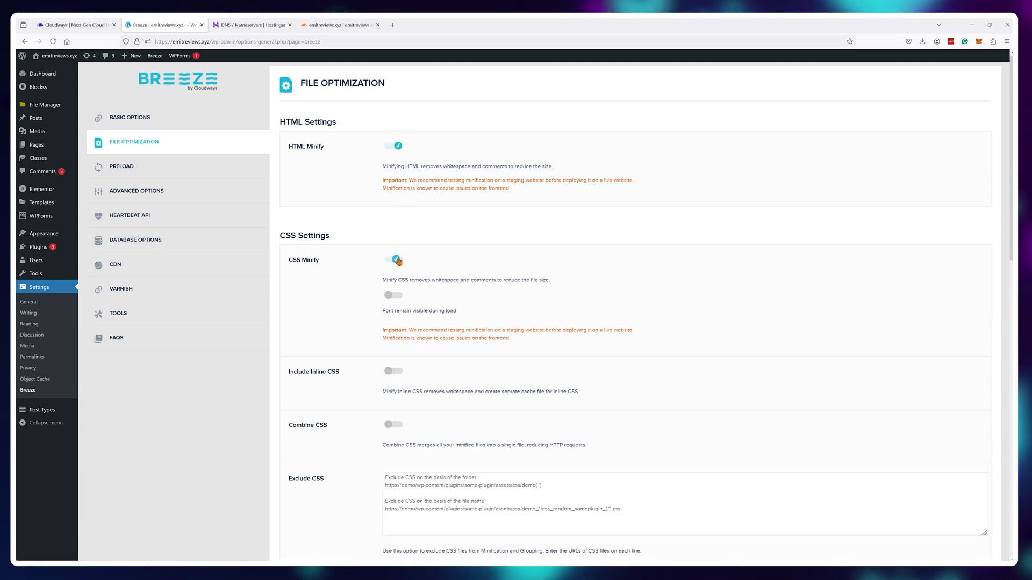
{"action": "scroll", "coordinate": [372, 267], "scroll_direction": "down", "scroll_amount": 4}
{"action": "left_click", "coordinate": [389, 299]}
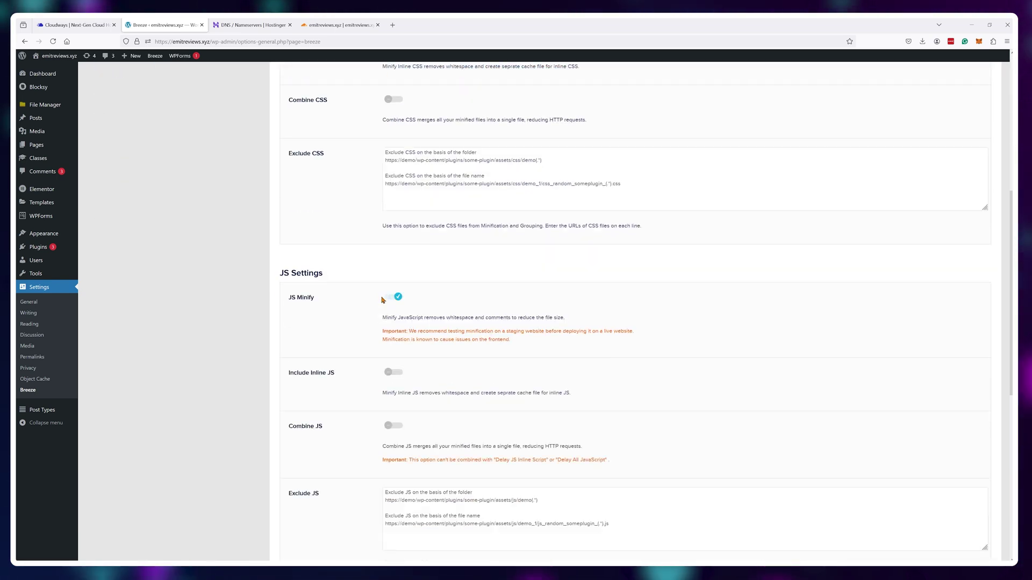
{"action": "scroll", "coordinate": [382, 298], "scroll_direction": "down", "scroll_amount": 2}
{"action": "scroll", "coordinate": [367, 298], "scroll_direction": "down", "scroll_amount": 3}
Turn on Delay All JavaScript, save the Breeze settings and view the live About page
{"action": "left_click", "coordinate": [391, 259]}
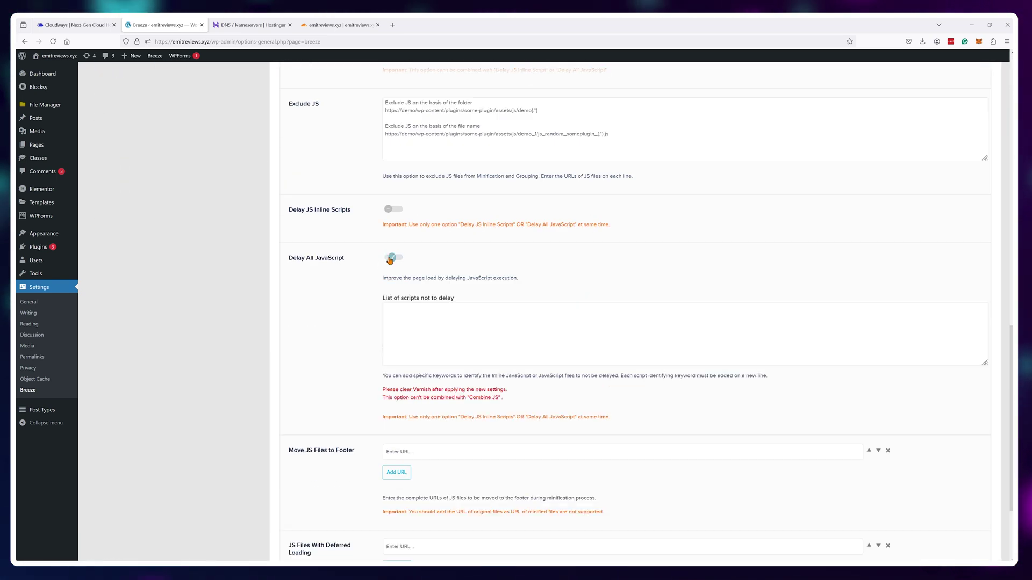
{"action": "scroll", "coordinate": [245, 288], "scroll_direction": "down", "scroll_amount": 2}
{"action": "left_click", "coordinate": [314, 516]}
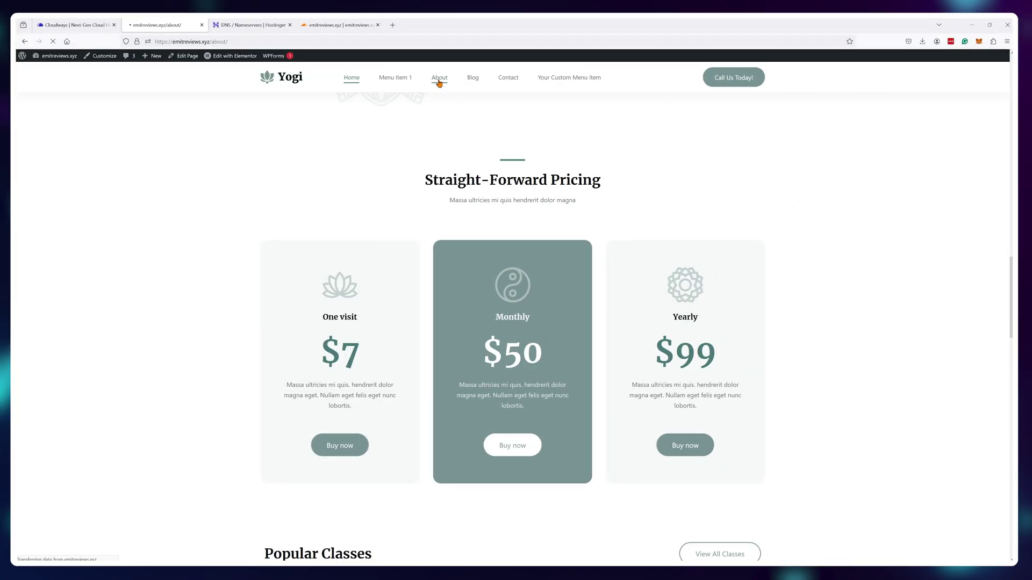
{"action": "left_click", "coordinate": [440, 86]}
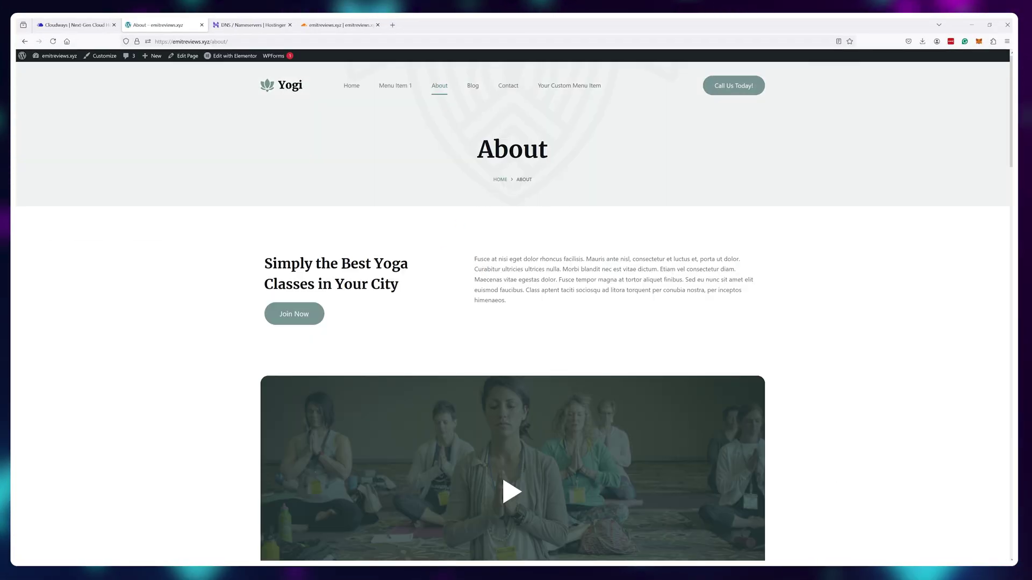
Browse the live site's Blog page and read one of its posts
{"action": "left_click", "coordinate": [472, 86]}
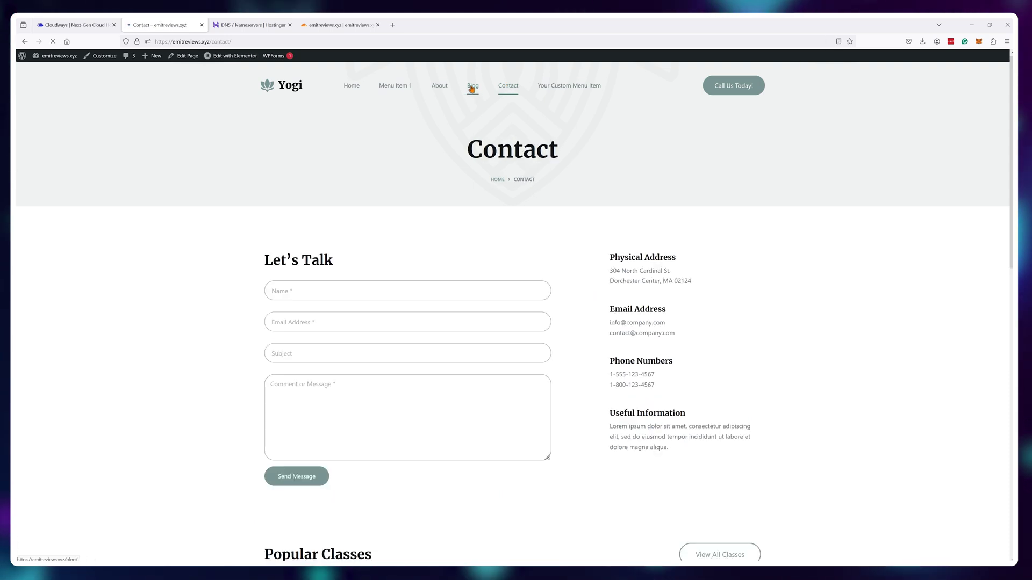
{"action": "left_click", "coordinate": [431, 266]}
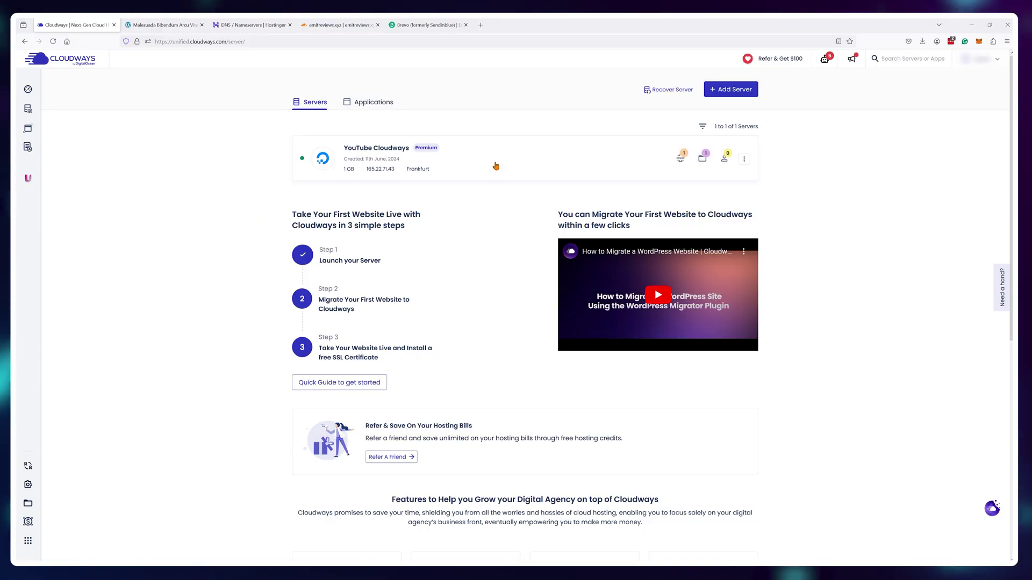
Switch the YouTube Cloudways server's SMTP setting to Your Own SMTP
{"action": "left_click", "coordinate": [496, 166]}
{"action": "left_click", "coordinate": [332, 285]}
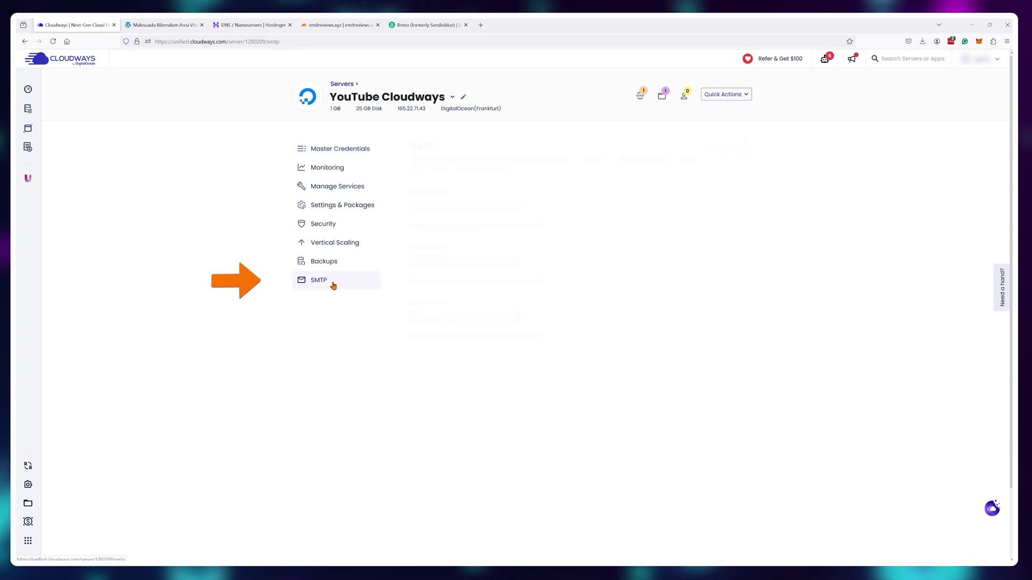
{"action": "left_click", "coordinate": [517, 197]}
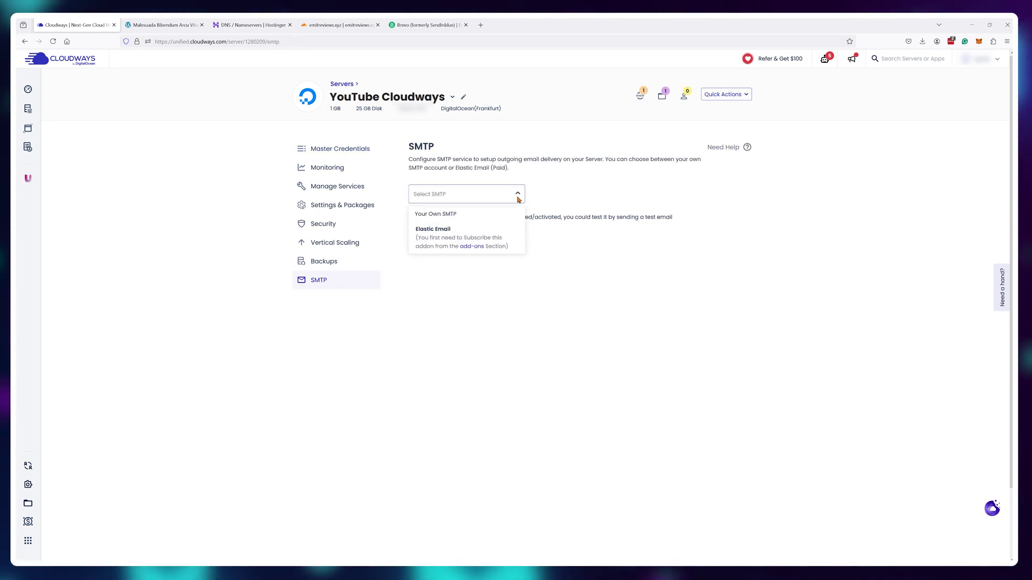
{"action": "left_click", "coordinate": [435, 215]}
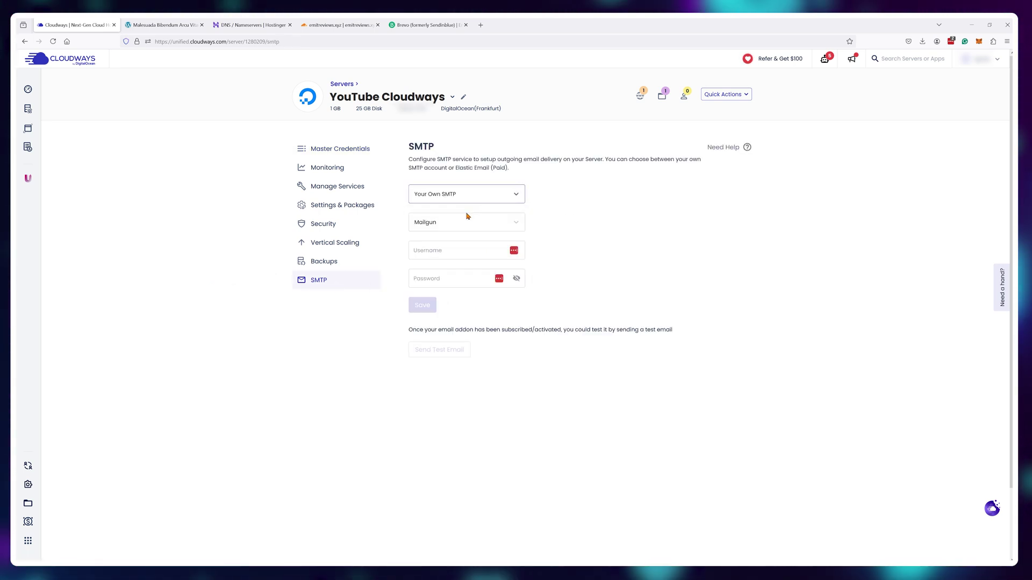
Choose Other as the mail provider and move over to the Brevo website
{"action": "left_click", "coordinate": [517, 224]}
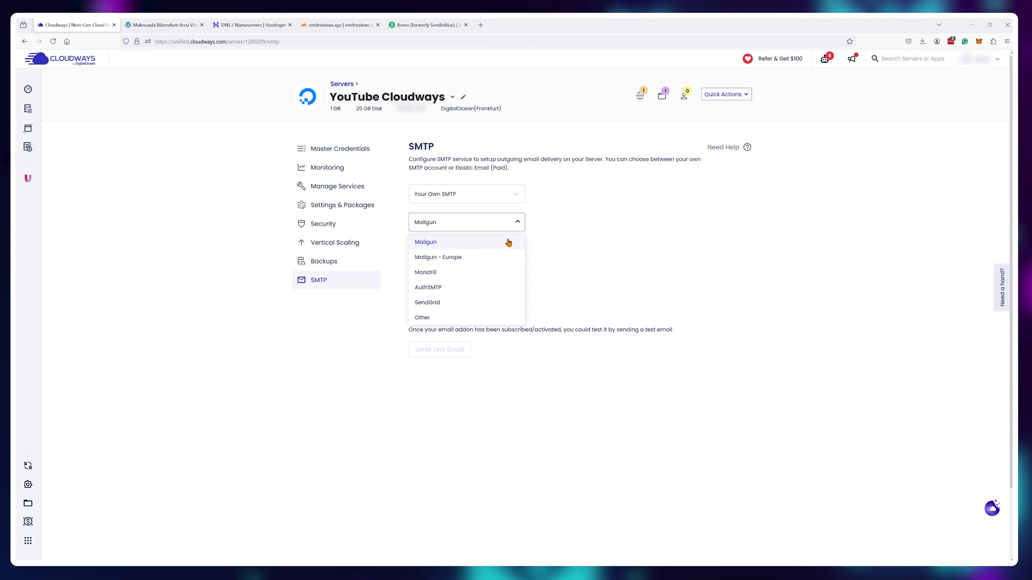
{"action": "left_click", "coordinate": [465, 318]}
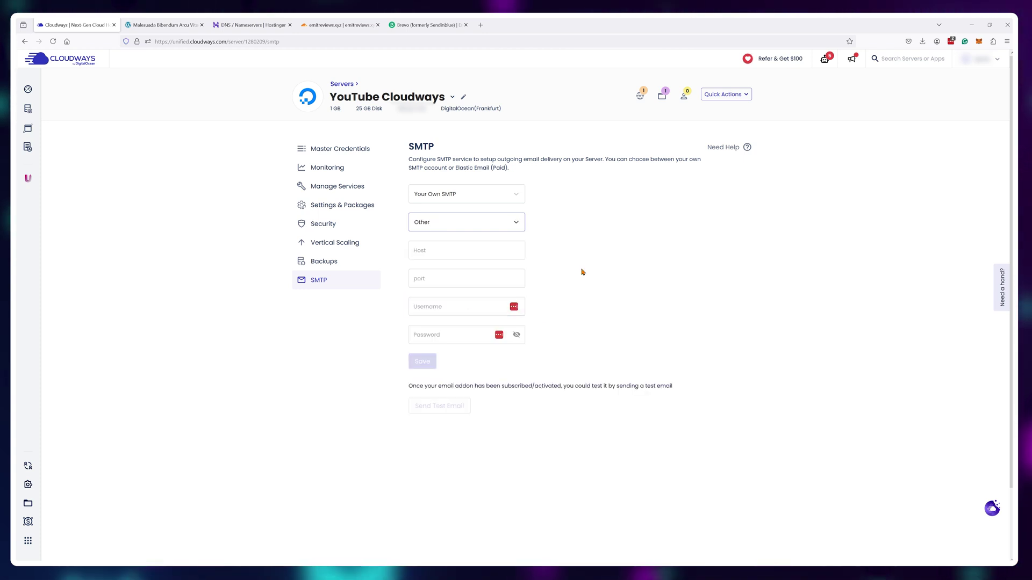
{"action": "left_click", "coordinate": [444, 22]}
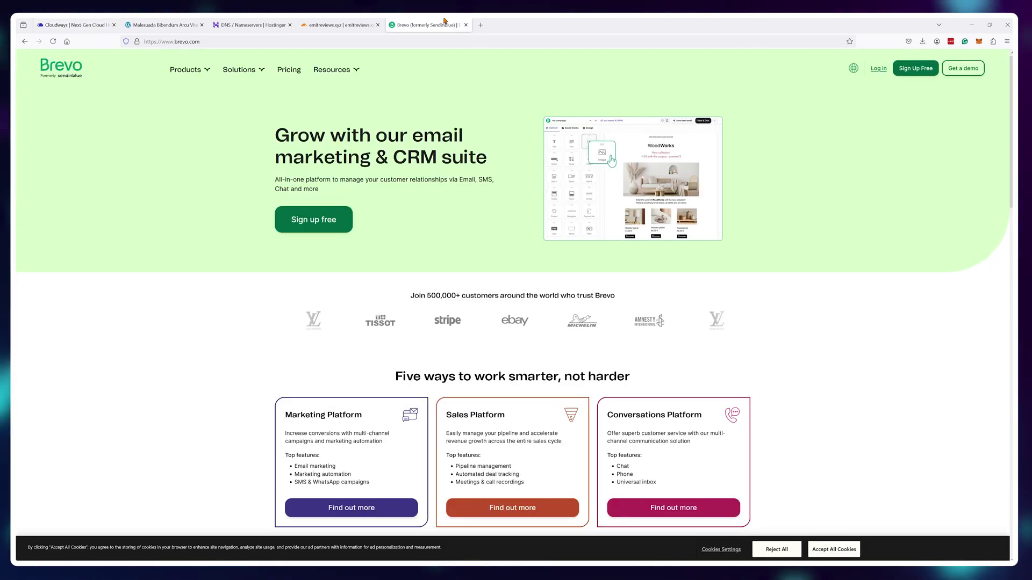
Create the Brevo account and reach its dashboard
{"action": "left_click", "coordinate": [340, 226]}
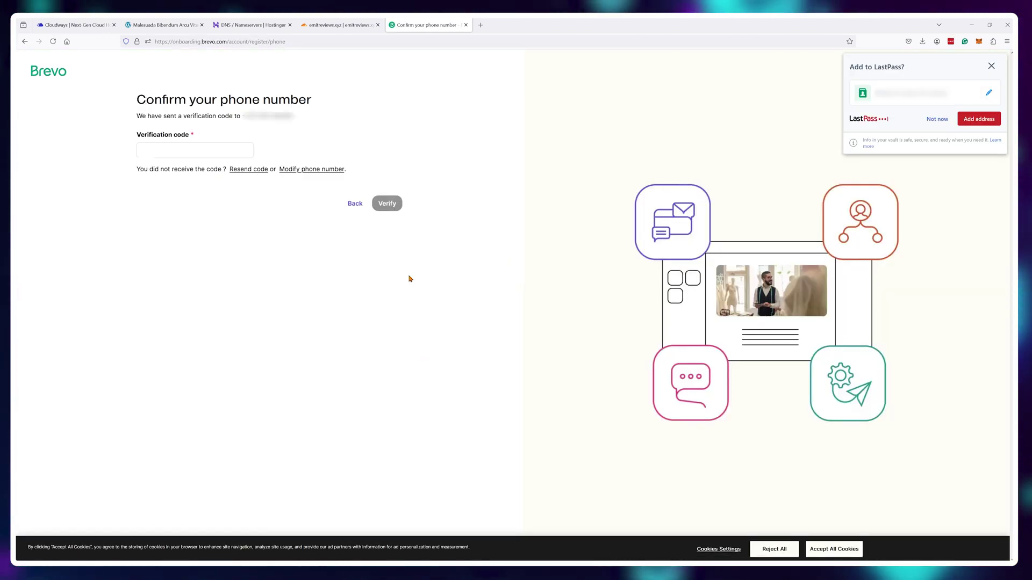
{"action": "left_click", "coordinate": [935, 119]}
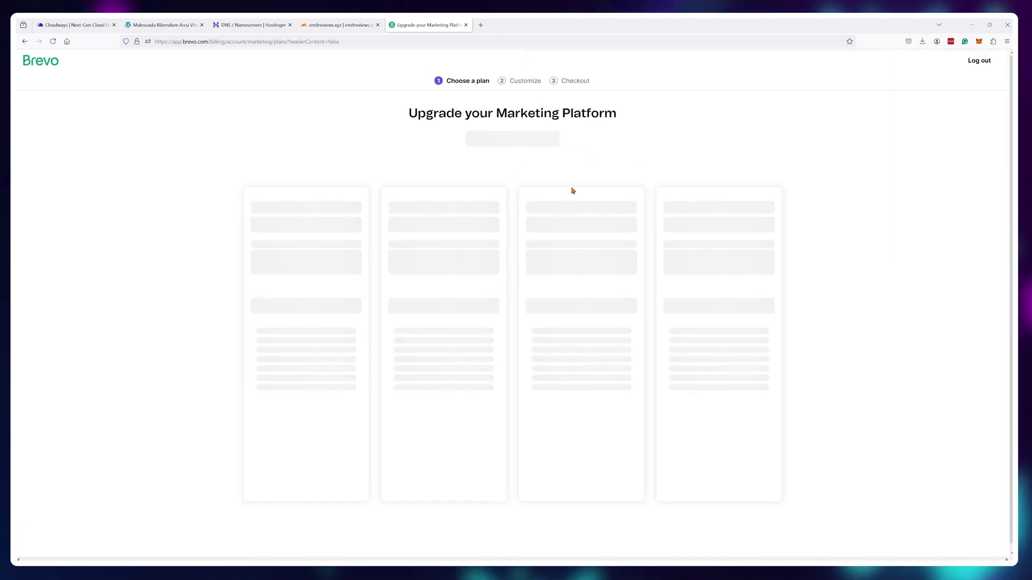
{"action": "left_click", "coordinate": [326, 287]}
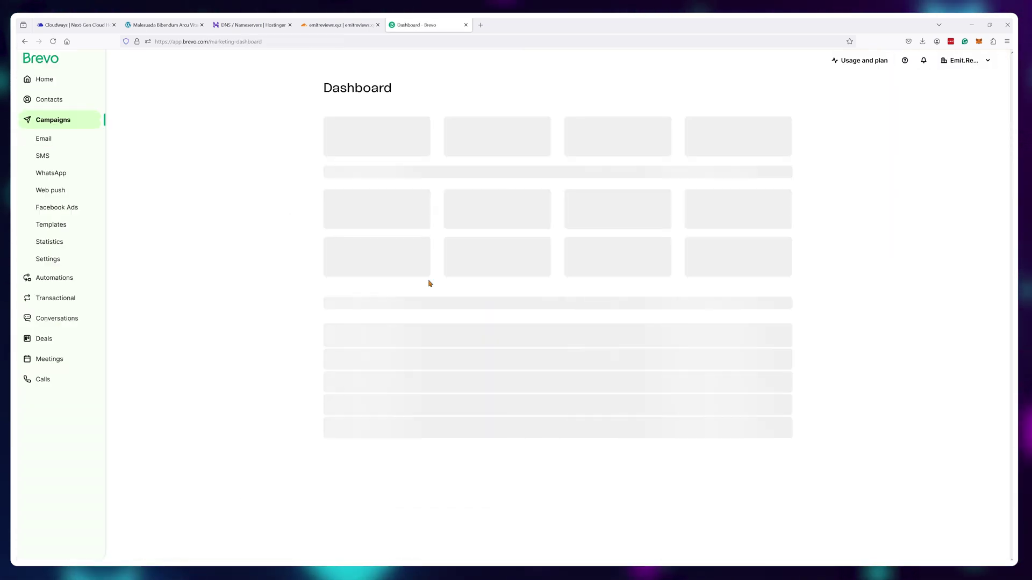
Reach Brevo's SMTP & API settings and copy the smtp-relay.brevo.com server address
{"action": "left_click", "coordinate": [992, 66]}
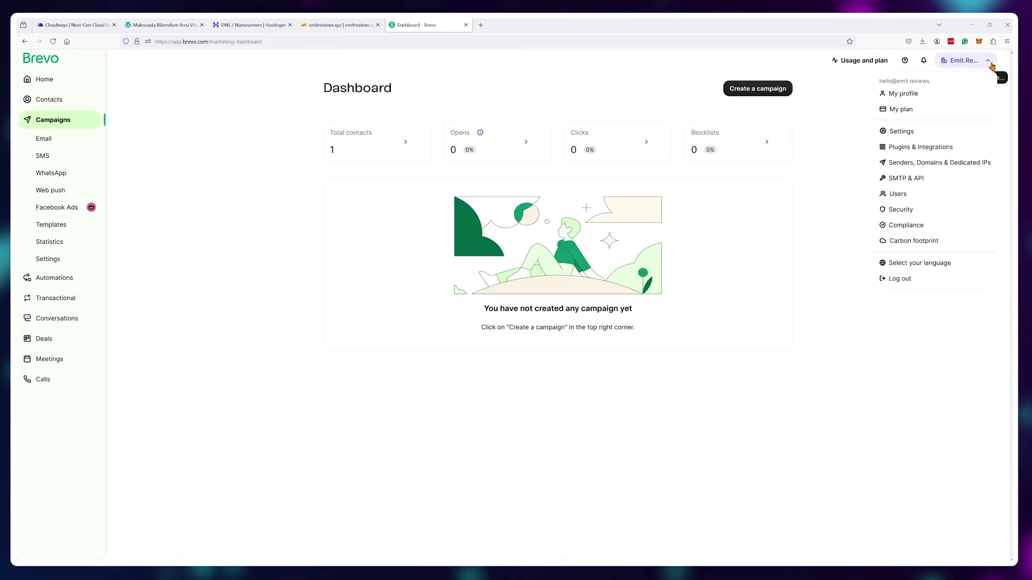
{"action": "left_click", "coordinate": [924, 179]}
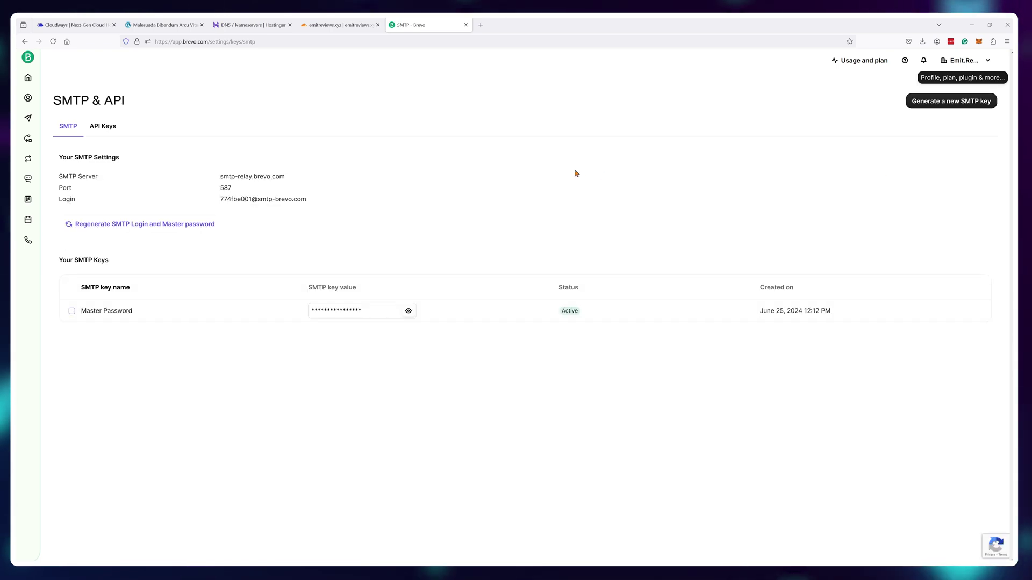
{"action": "right_click", "coordinate": [221, 178]}
{"action": "left_click", "coordinate": [256, 187]}
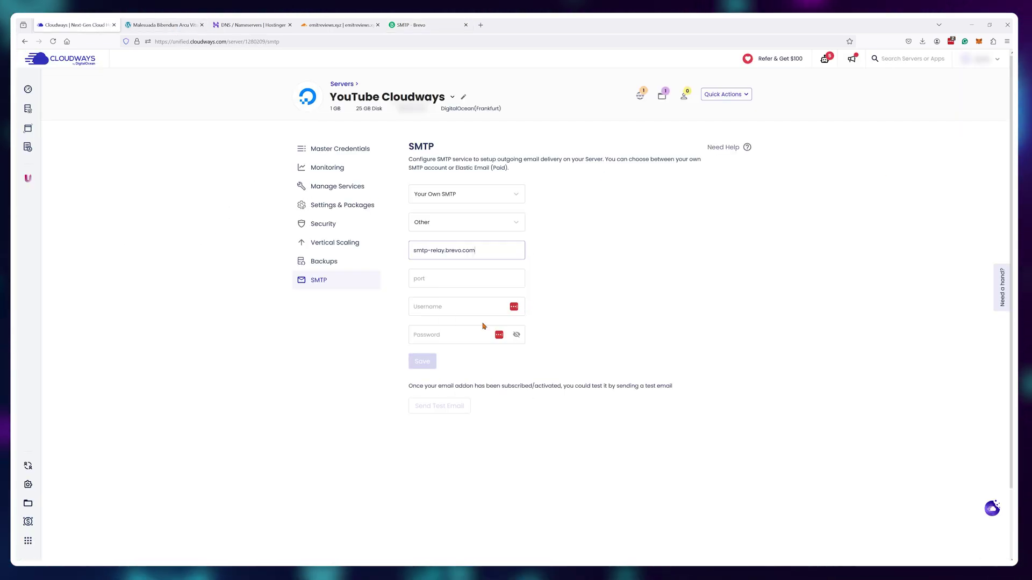
Paste the revealed Brevo master SMTP key as the Cloudways password and save the configuration
{"action": "left_click", "coordinate": [408, 311]}
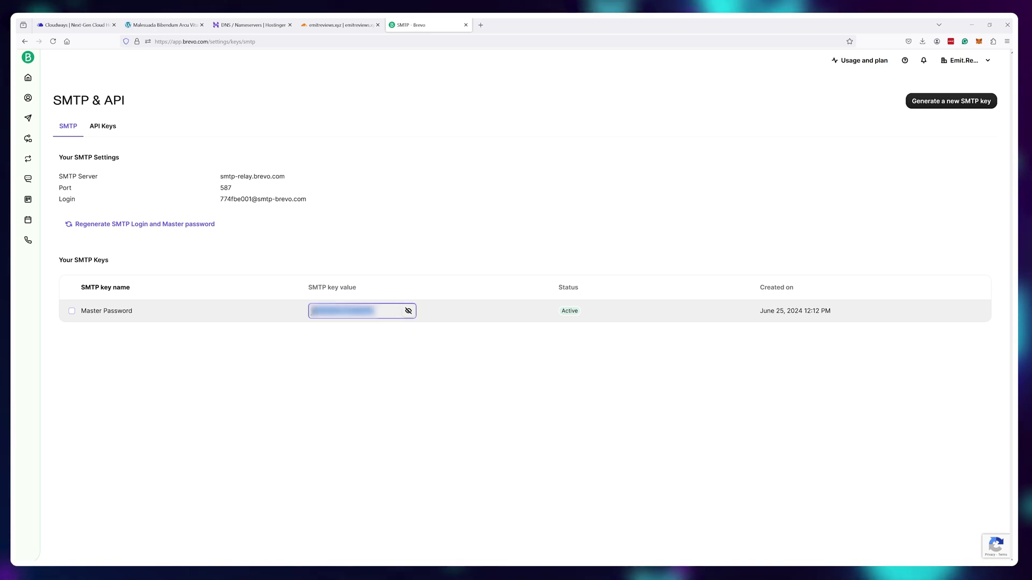
{"action": "left_click", "coordinate": [77, 24]}
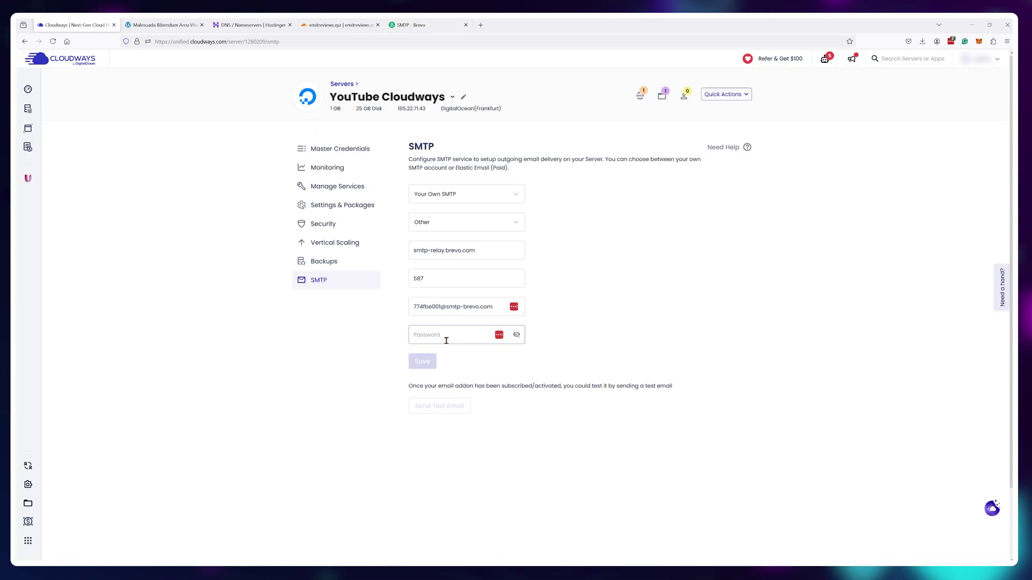
{"action": "right_click", "coordinate": [447, 334]}
{"action": "left_click", "coordinate": [495, 414]}
{"action": "left_click", "coordinate": [421, 361]}
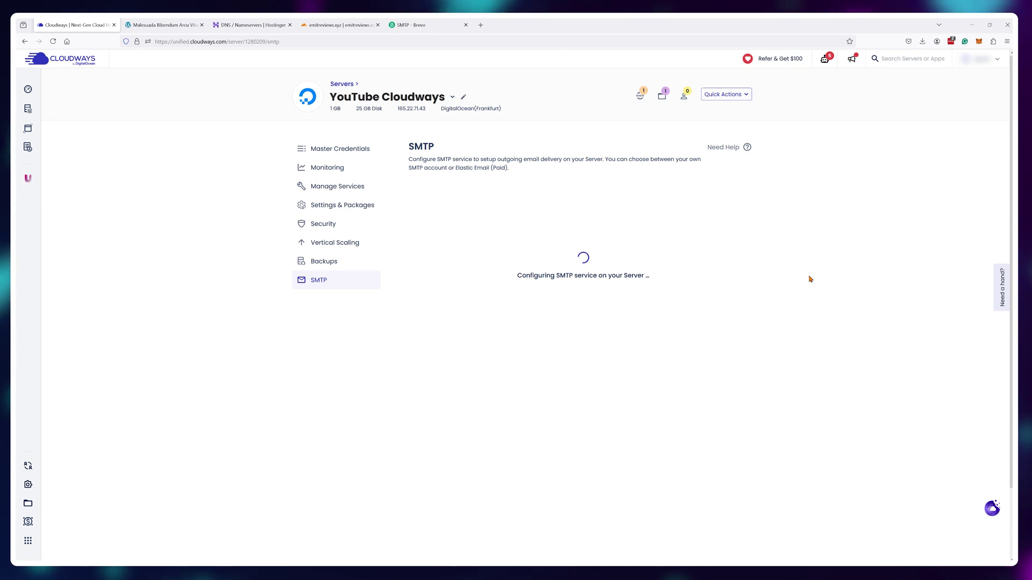
{"action": "left_click", "coordinate": [457, 351]}
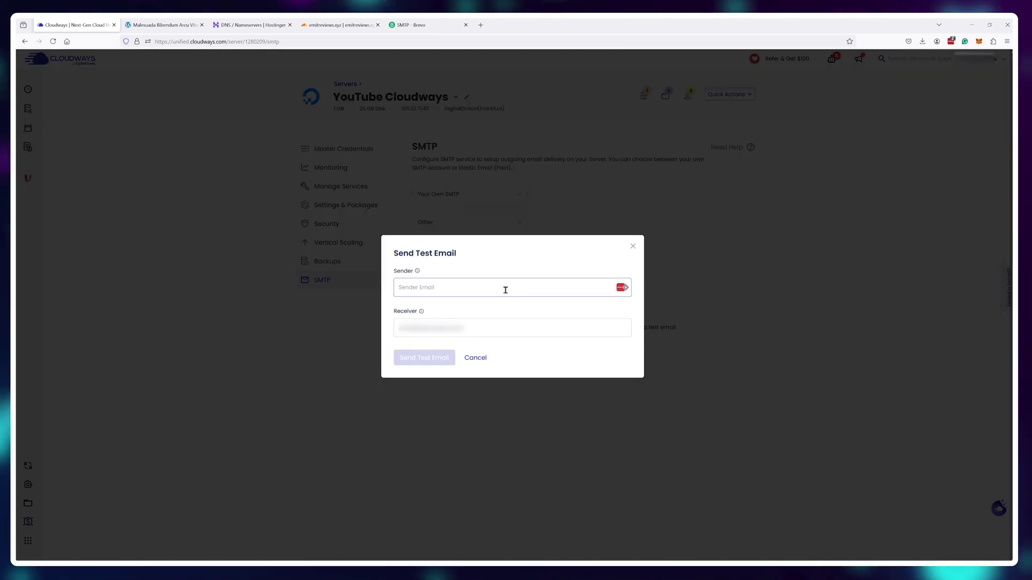
{"action": "type", "text": "emitreviews.xyz"}
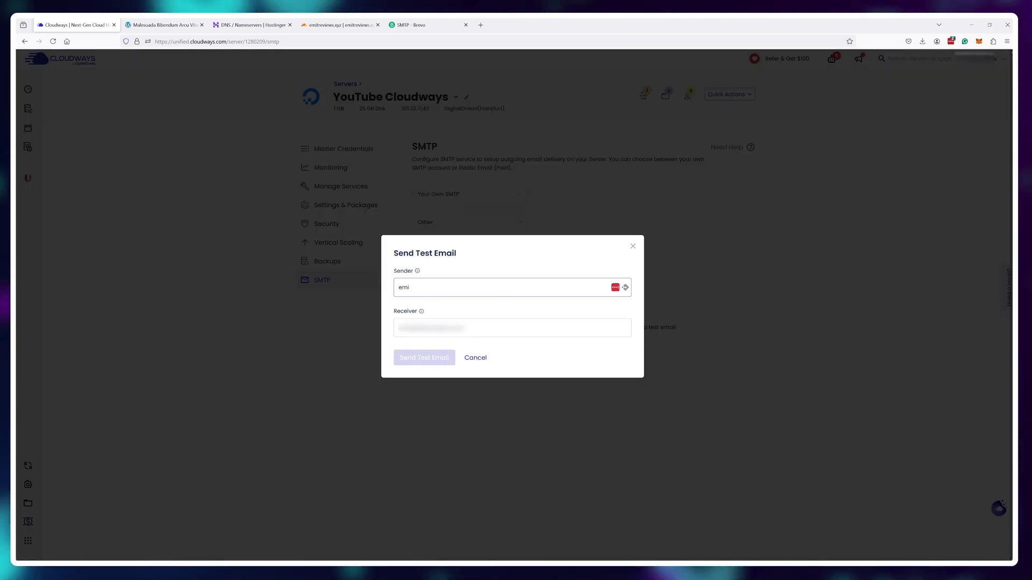
{"action": "key", "text": "Home"}
{"action": "type", "text": "testing@"}
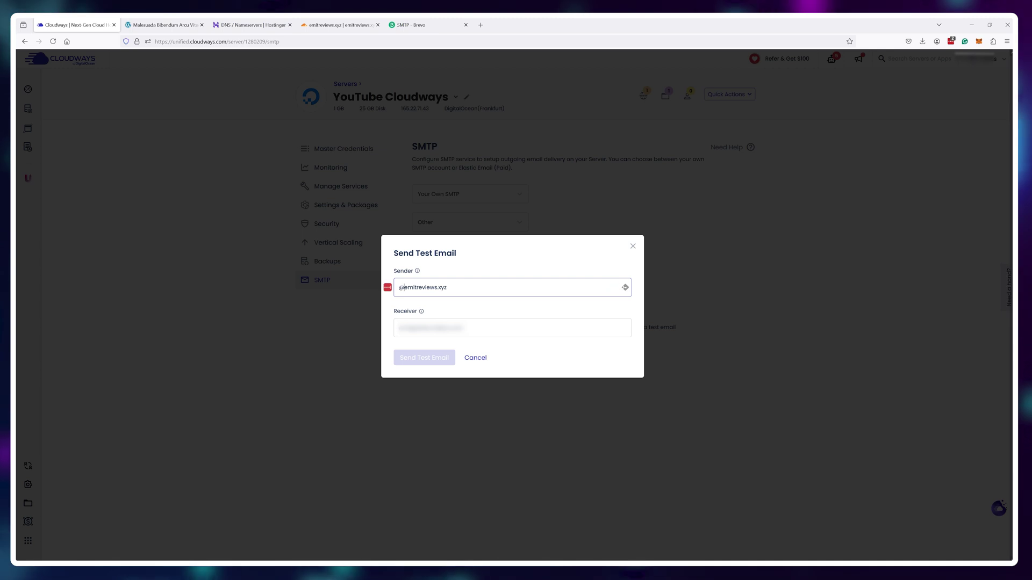
{"action": "left_click", "coordinate": [440, 359]}
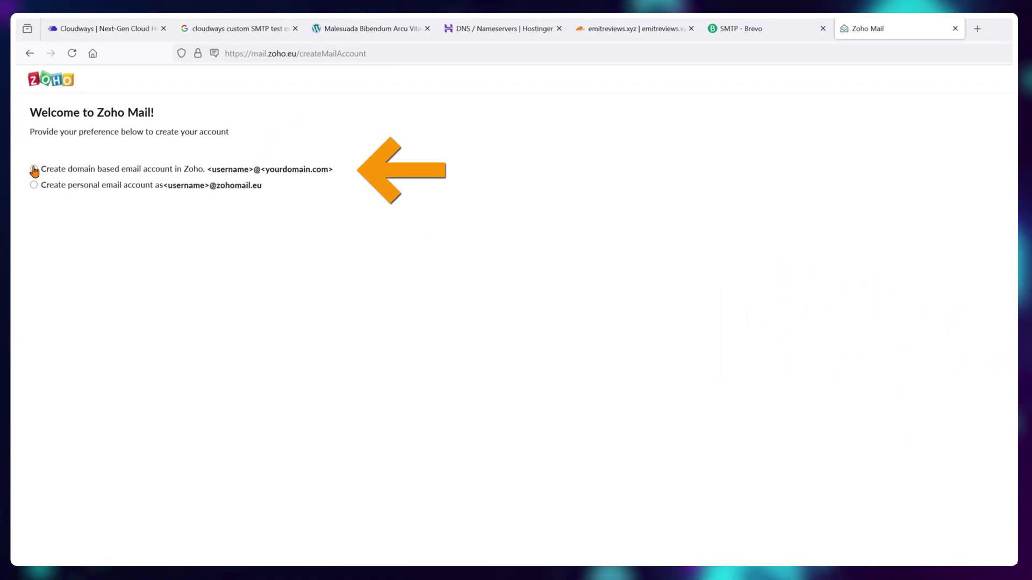
Choose a domain-based Zoho Mail account on the Free Plan
{"action": "left_click", "coordinate": [32, 160]}
{"action": "left_click", "coordinate": [51, 214]}
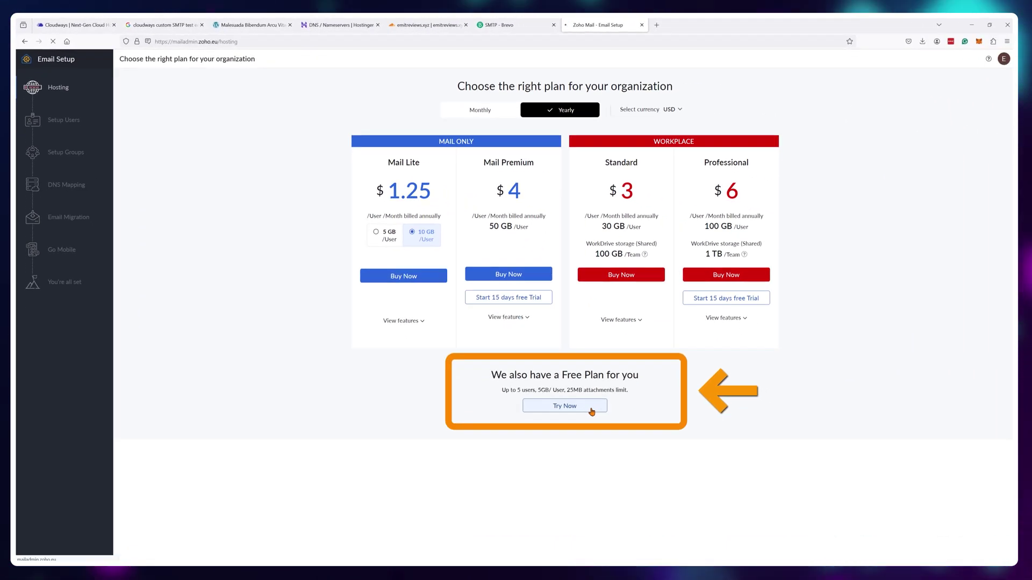
{"action": "left_click", "coordinate": [593, 417]}
{"action": "type", "text": "emi"}
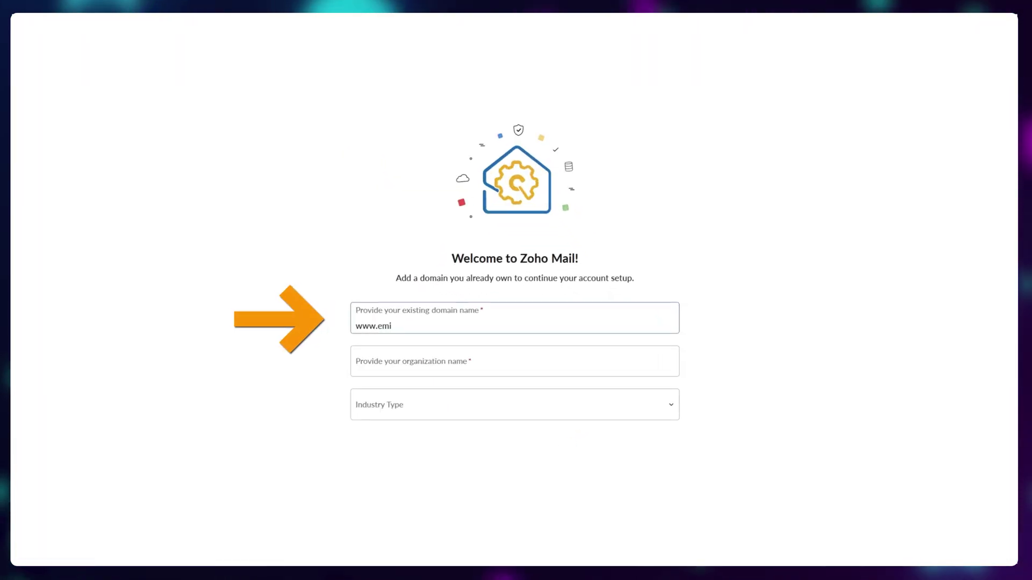
{"action": "type", "text": "Emit Reviews"}
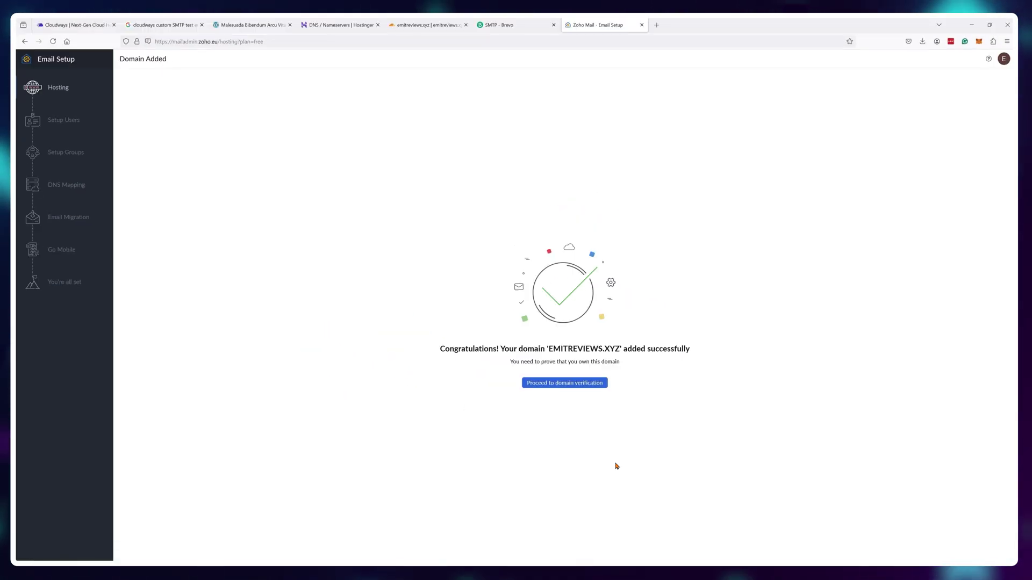
Proceed to manual domain verification for emitreviews.xyz and return to the Hostinger DNS page
{"action": "left_click", "coordinate": [582, 387]}
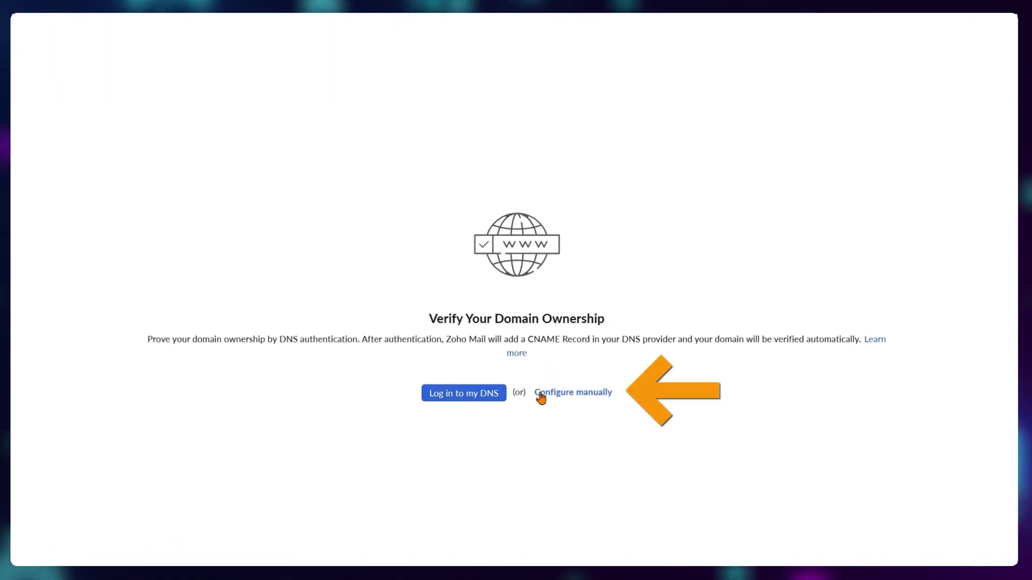
{"action": "left_click", "coordinate": [540, 395]}
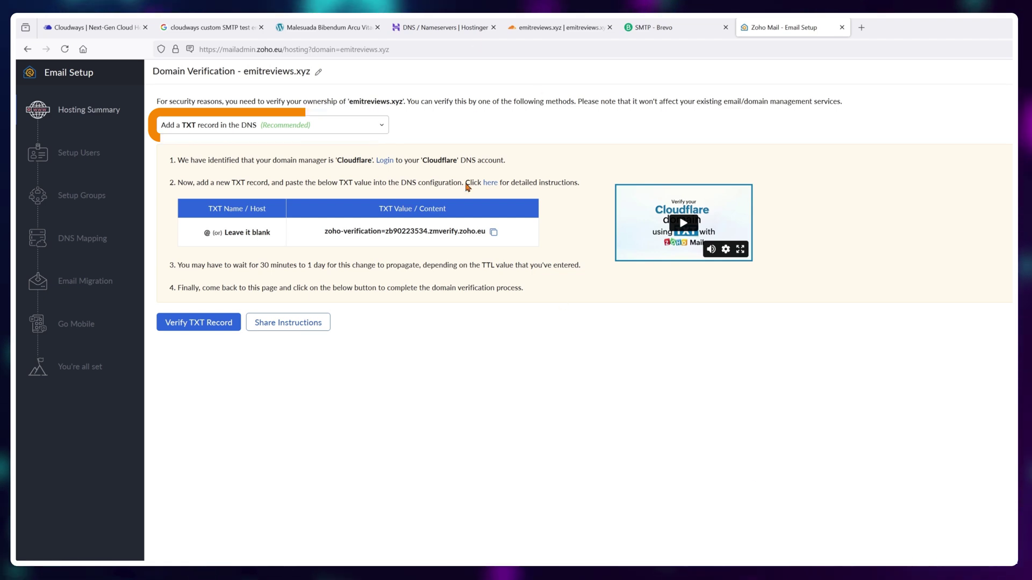
{"action": "left_click", "coordinate": [440, 26]}
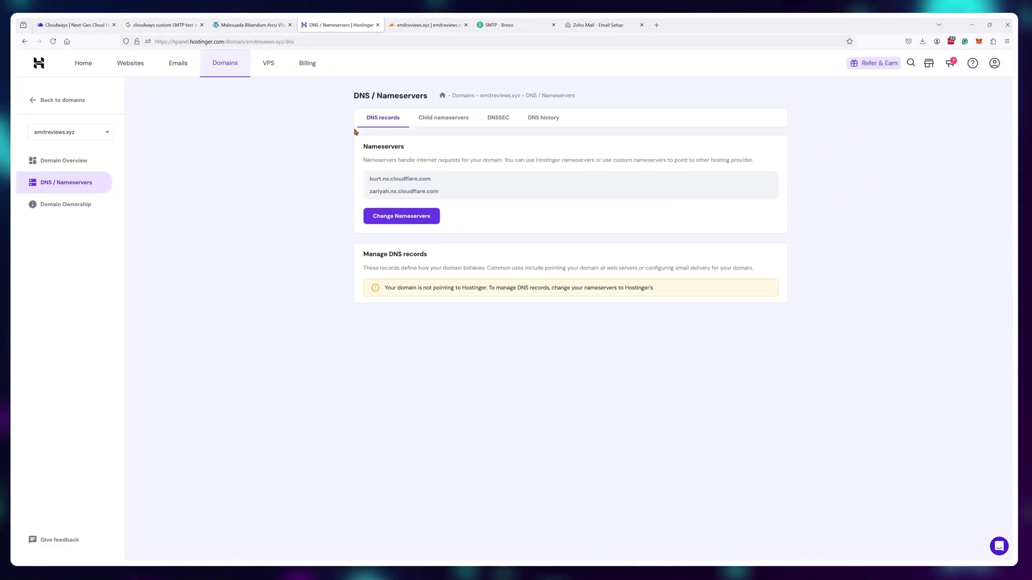
Reach the emitreviews.xyz DNS records in Cloudflare and begin a new record
{"action": "left_click", "coordinate": [409, 27]}
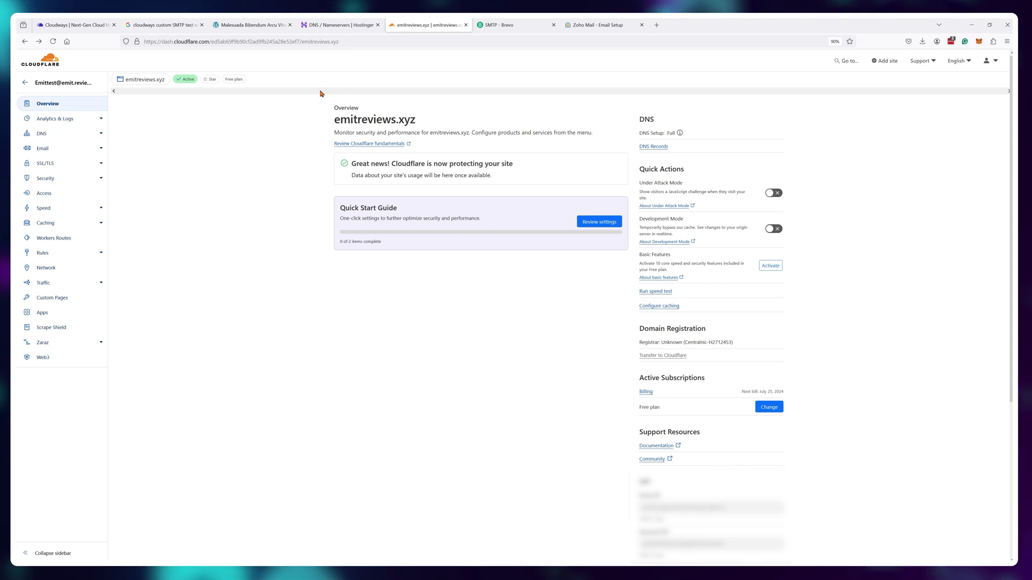
{"action": "left_click", "coordinate": [101, 133]}
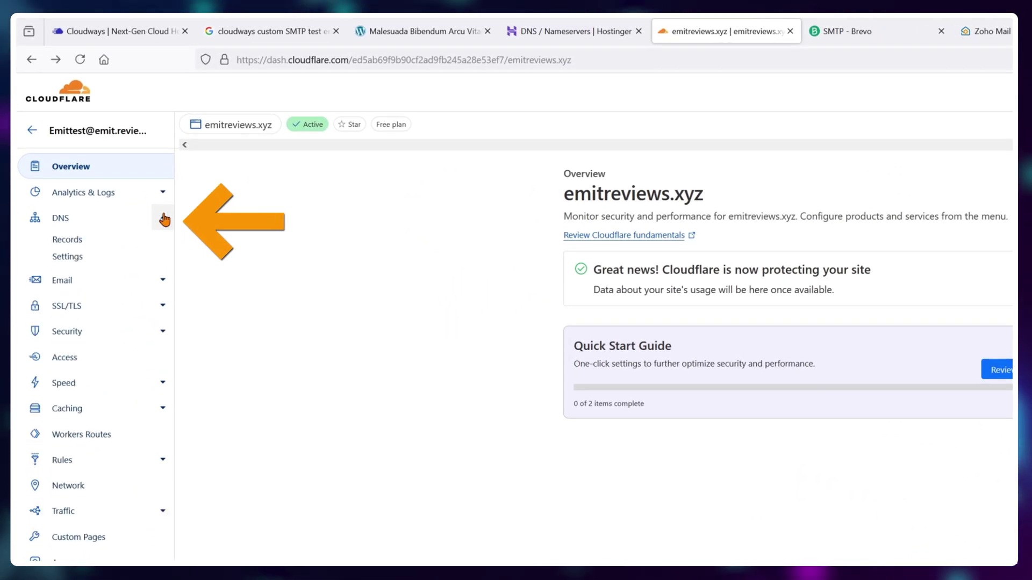
{"action": "left_click", "coordinate": [68, 239]}
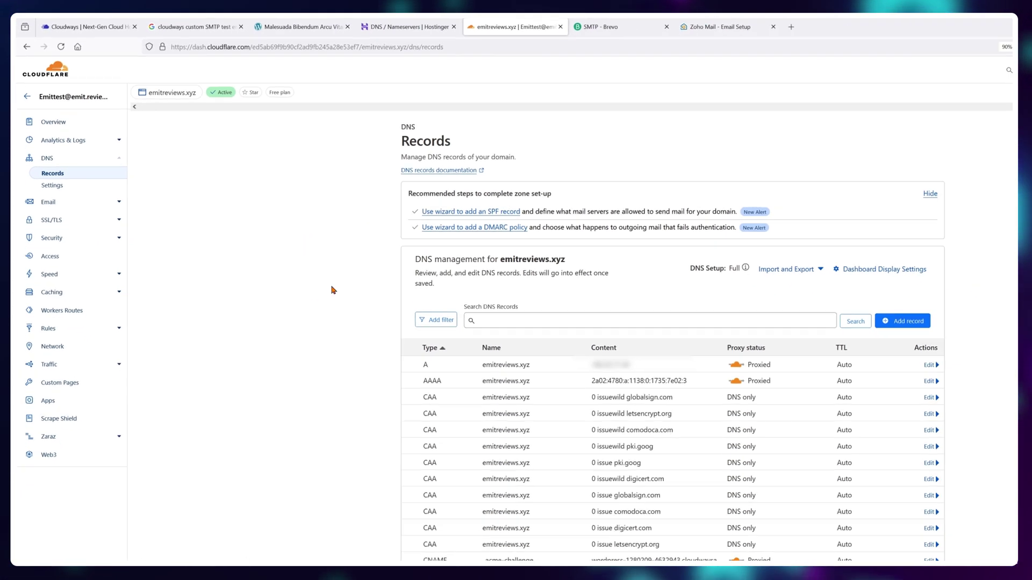
{"action": "left_click", "coordinate": [748, 269]}
Make it a root (@) TXT record holding the Zoho verification value
{"action": "left_click", "coordinate": [373, 311]}
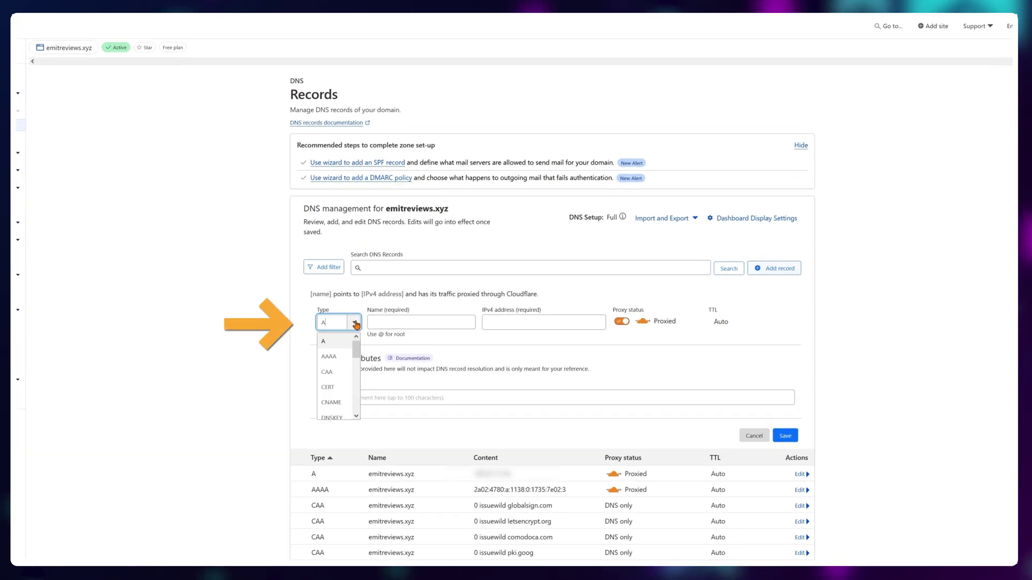
{"action": "scroll", "coordinate": [383, 336], "scroll_direction": "down", "scroll_amount": 2}
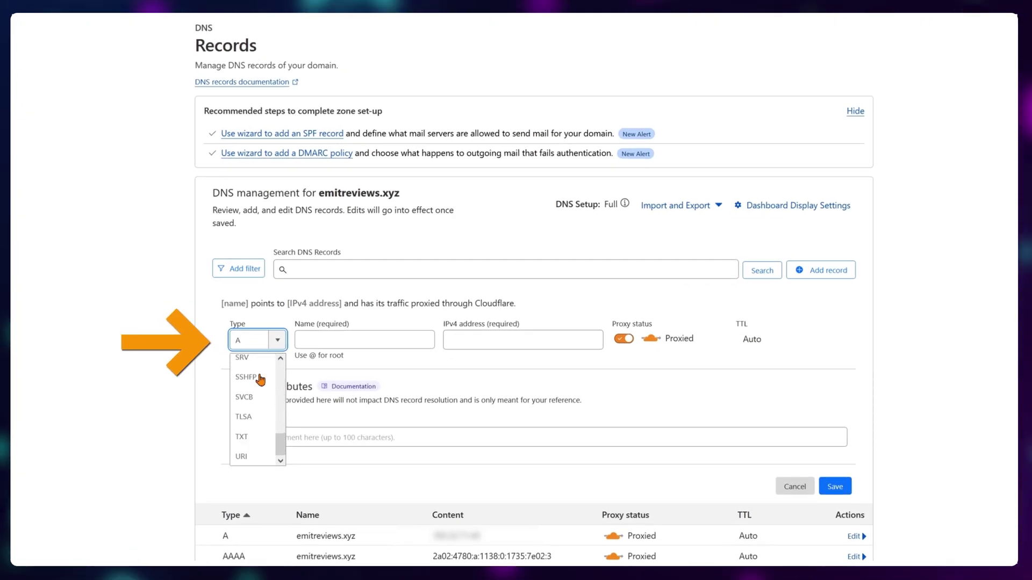
{"action": "left_click", "coordinate": [241, 436]}
{"action": "left_click", "coordinate": [350, 341]}
{"action": "type", "text": "@"}
{"action": "left_click", "coordinate": [350, 393]}
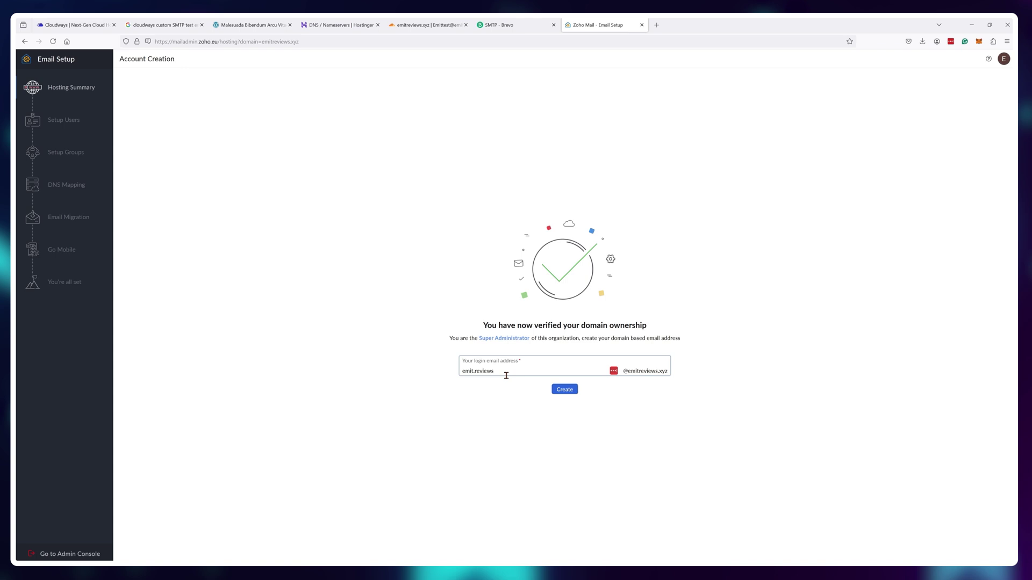
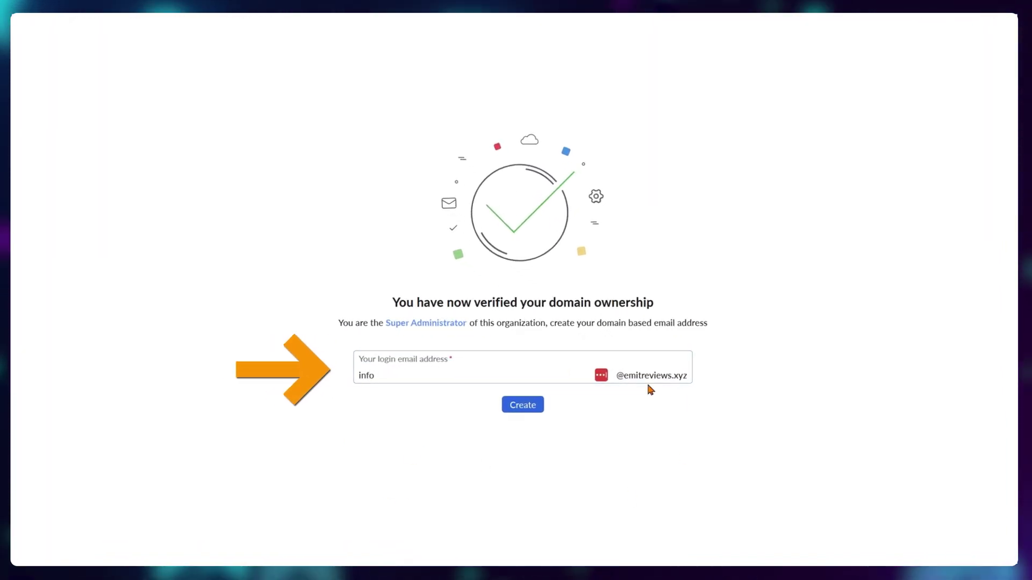
{"action": "left_click", "coordinate": [531, 412]}
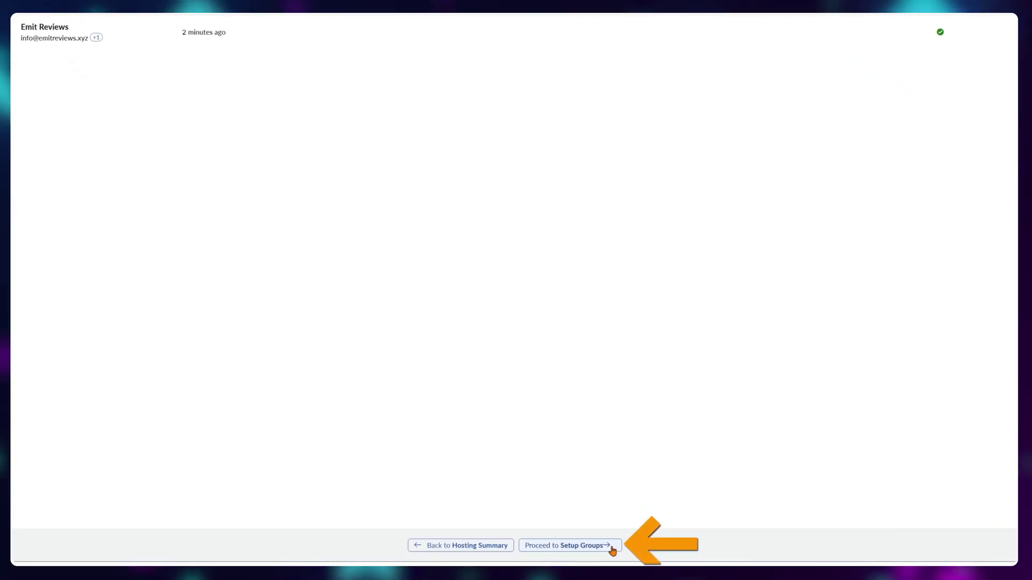
{"action": "left_click", "coordinate": [611, 551]}
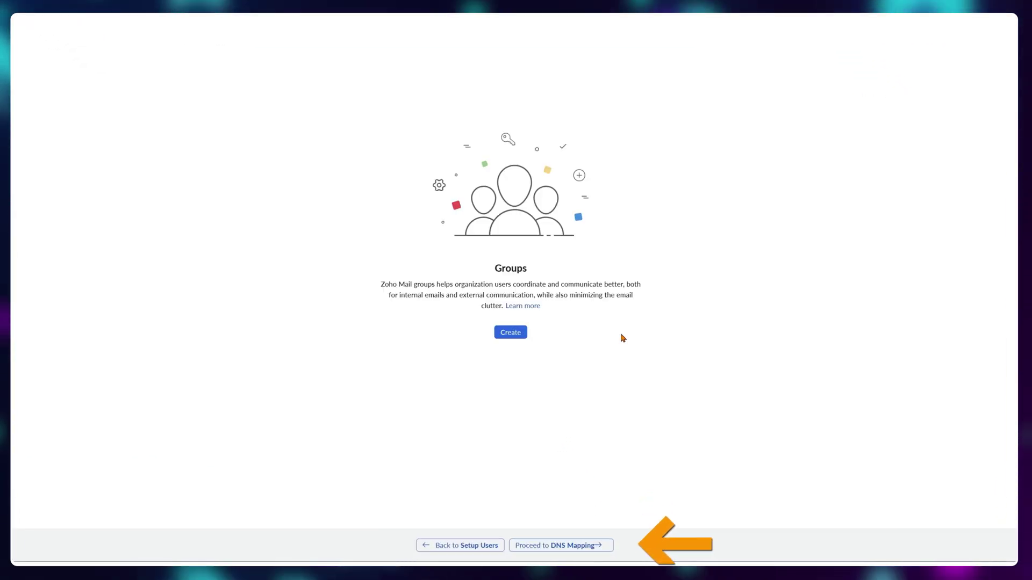
{"action": "left_click", "coordinate": [594, 547]}
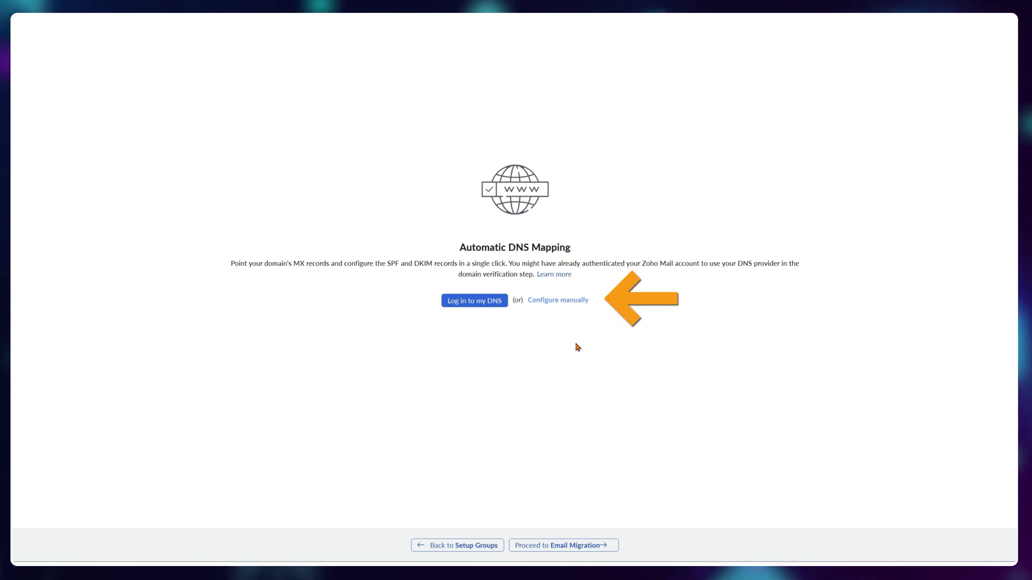
Replace the first Titan MX record's mail server with mx.zoho.eu copied from Zoho
{"action": "left_click", "coordinate": [562, 301]}
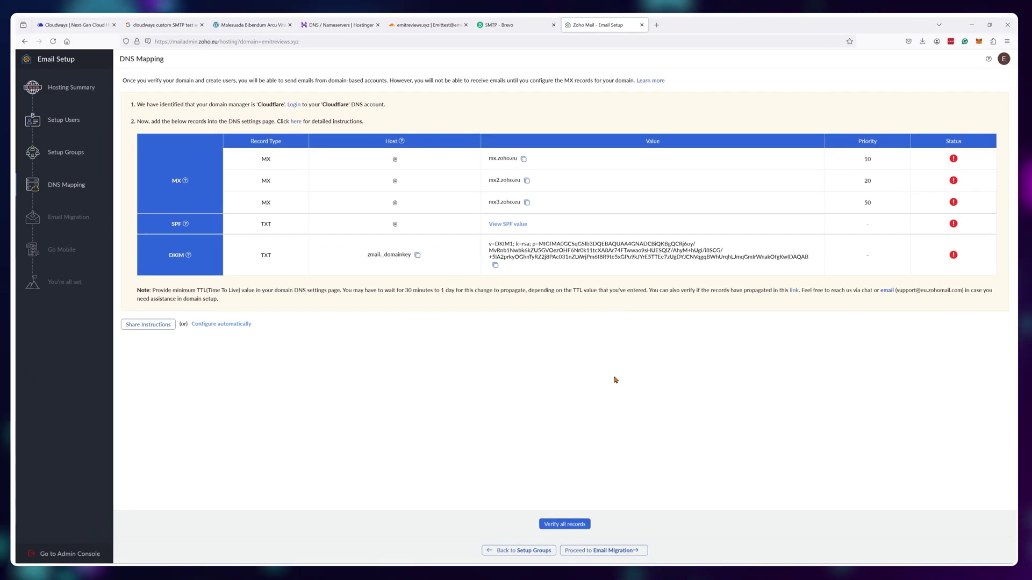
{"action": "left_click", "coordinate": [432, 24]}
{"action": "scroll", "coordinate": [509, 434], "scroll_direction": "down", "scroll_amount": 2}
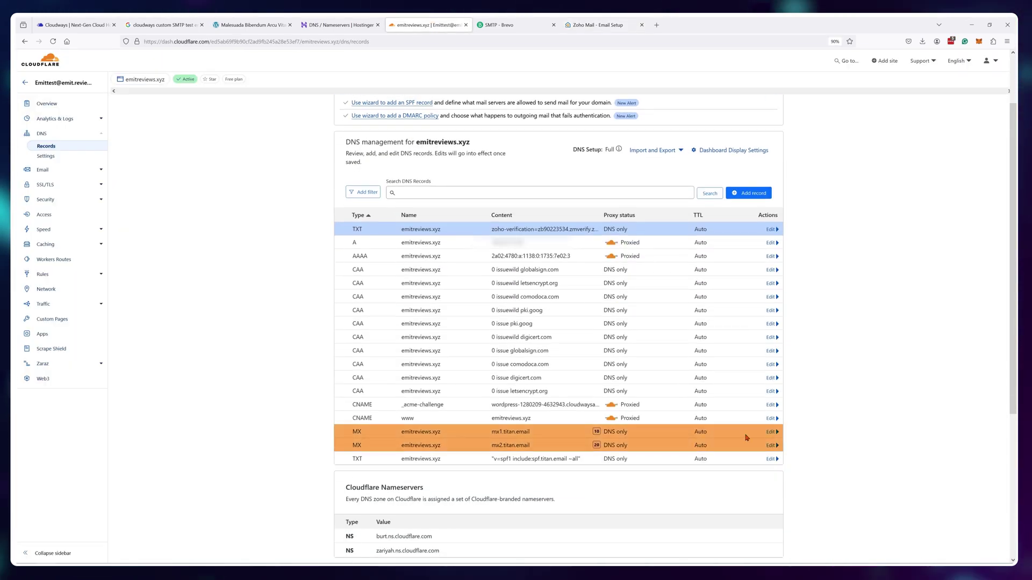
{"action": "left_click", "coordinate": [593, 24]}
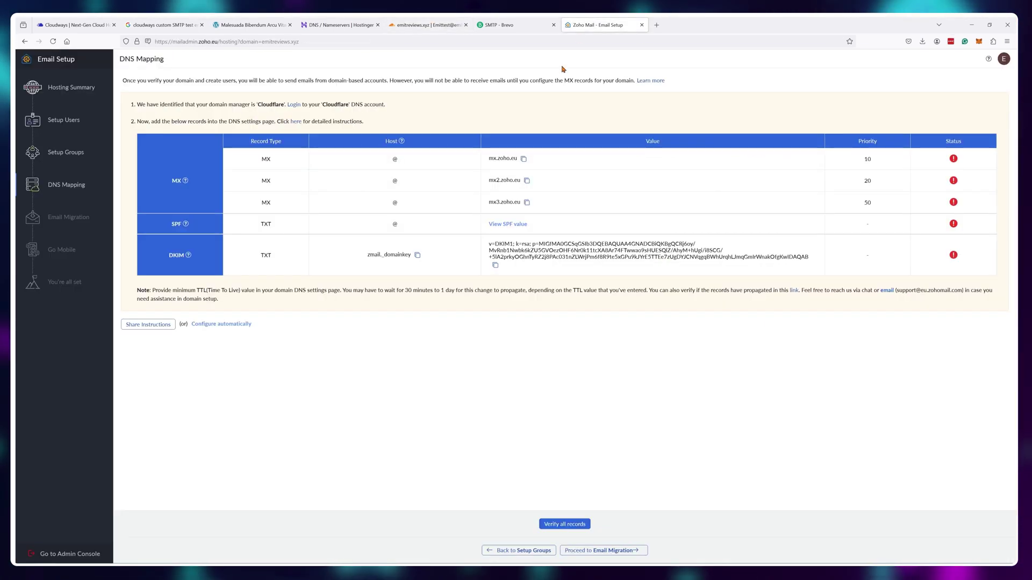
{"action": "left_click", "coordinate": [524, 159]}
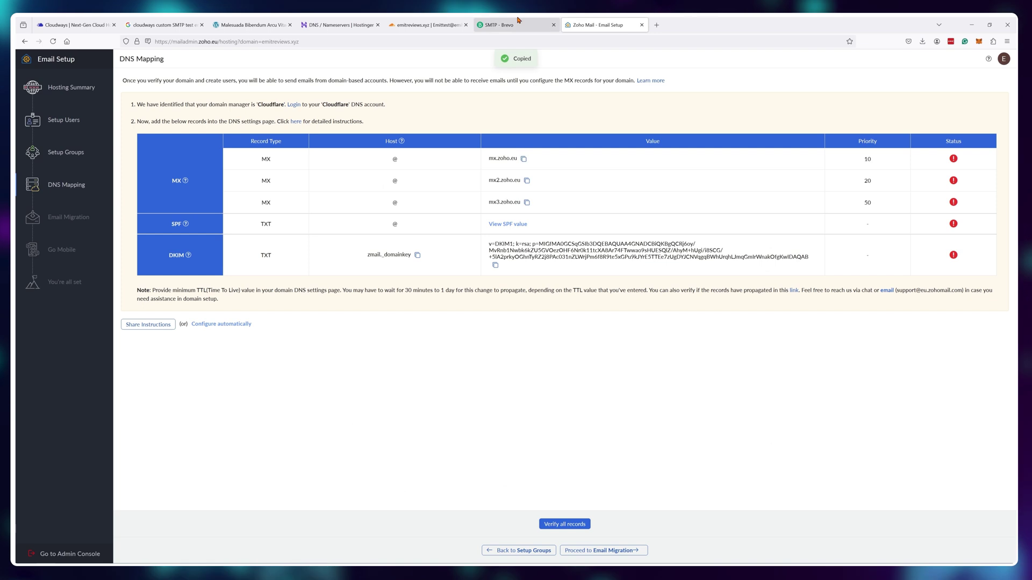
{"action": "left_click", "coordinate": [428, 24]}
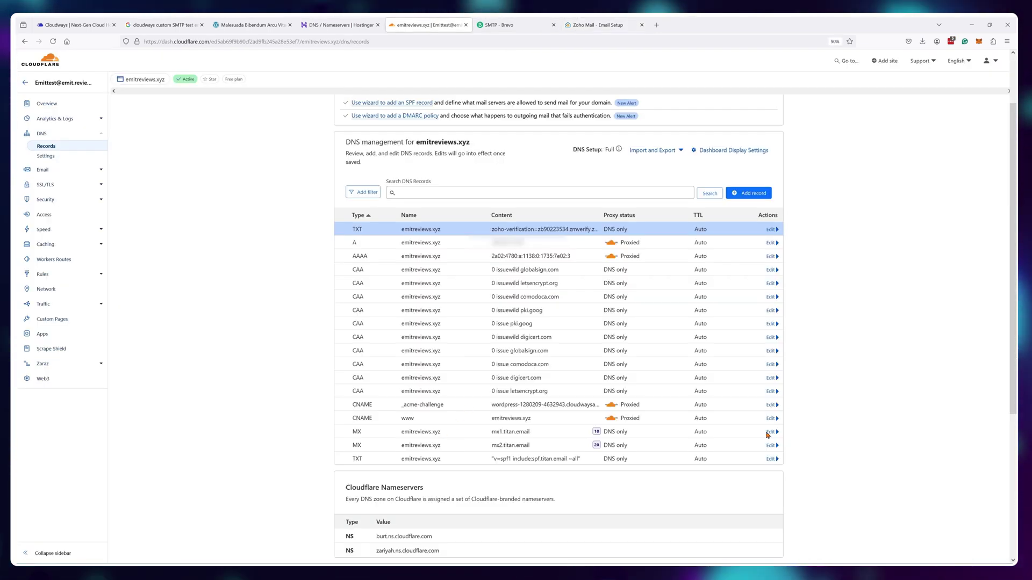
{"action": "left_click", "coordinate": [770, 431]}
{"action": "left_click_drag", "start_coordinate": [549, 457], "coordinate": [493, 455]}
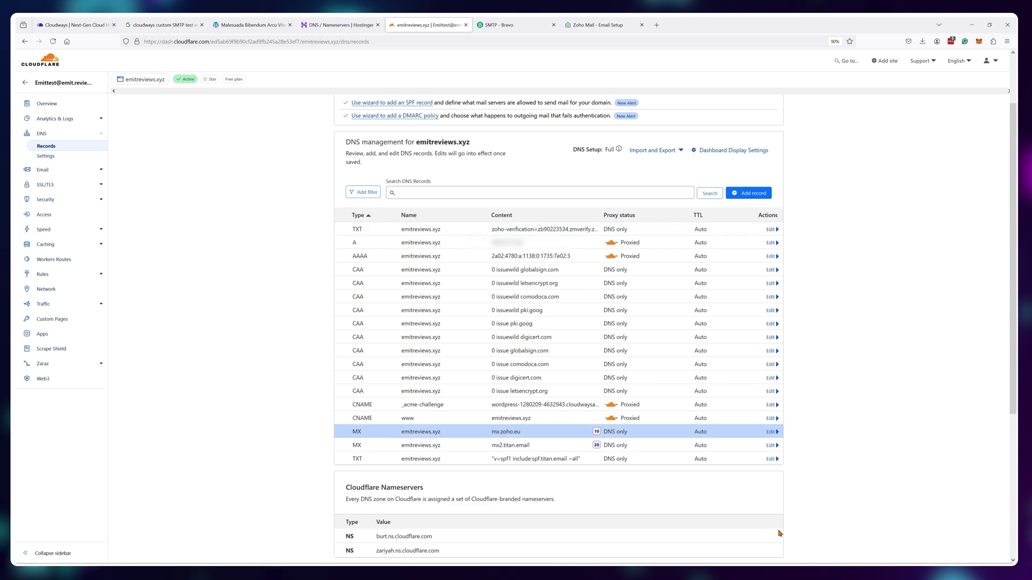
Point the second MX record to mx2.zoho.eu and copy the mx3.zoho.eu value
{"action": "left_click", "coordinate": [590, 24]}
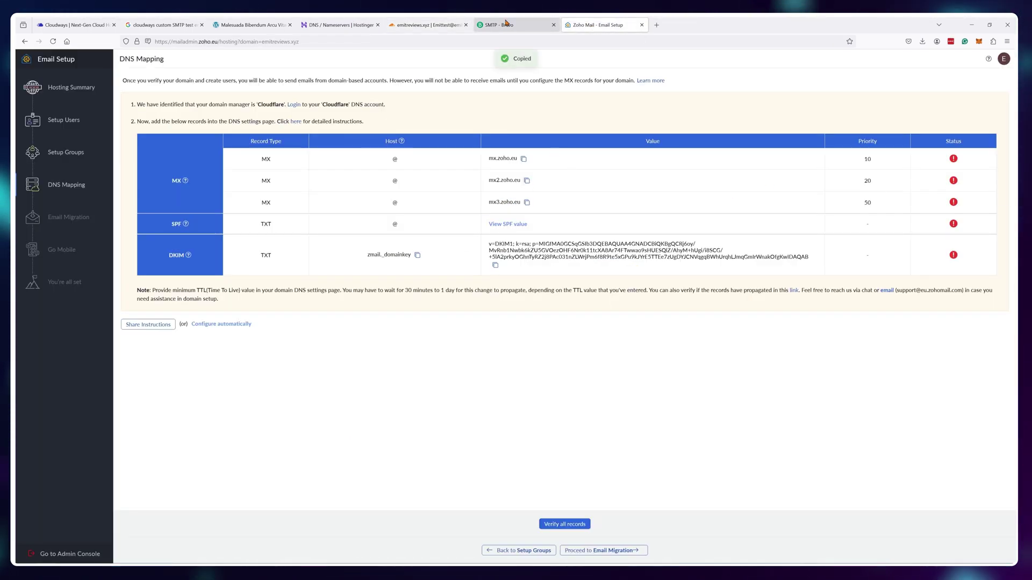
{"action": "left_click", "coordinate": [428, 24]}
{"action": "left_click", "coordinate": [769, 446]}
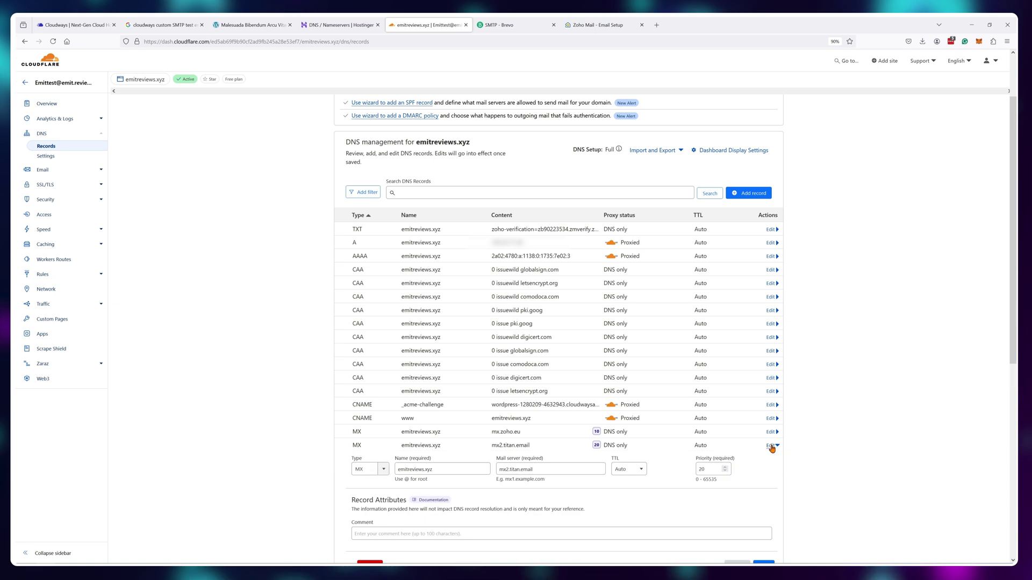
{"action": "scroll", "coordinate": [726, 476], "scroll_direction": "down", "scroll_amount": 1}
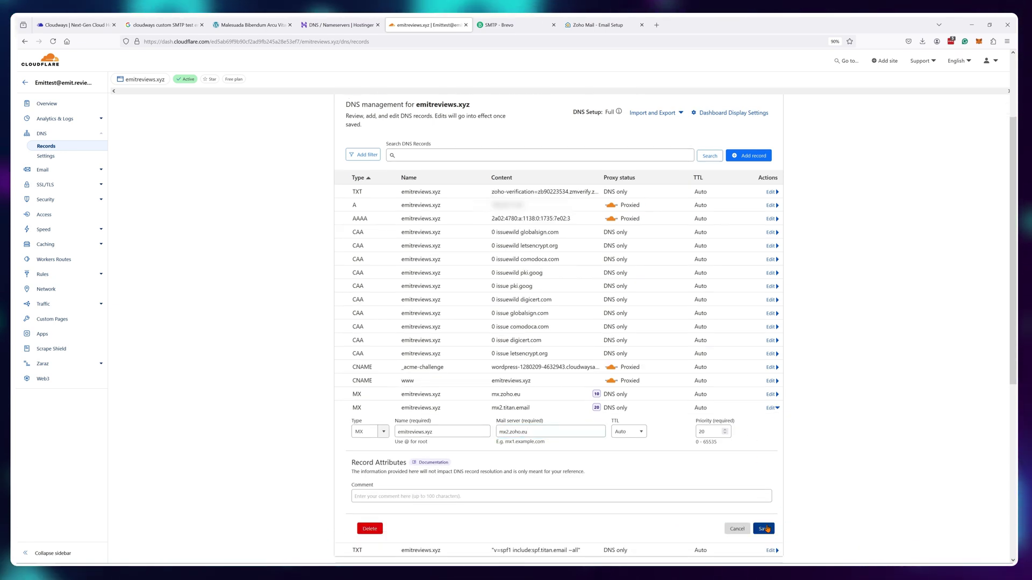
{"action": "left_click", "coordinate": [597, 26]}
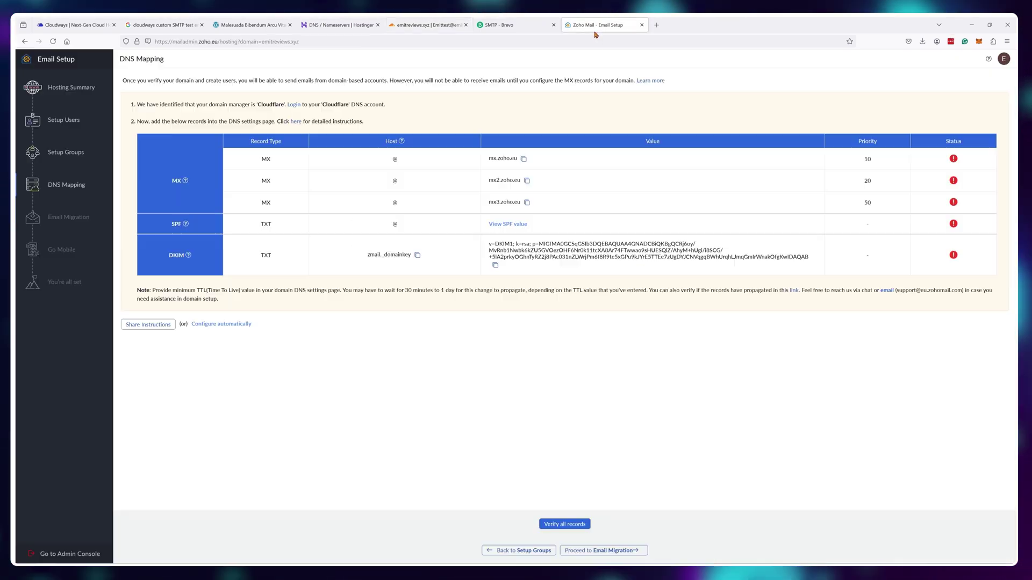
{"action": "left_click", "coordinate": [528, 202]}
Add a new root MX record pointing to mx3.zoho.eu in Cloudflare
{"action": "left_click", "coordinate": [436, 25]}
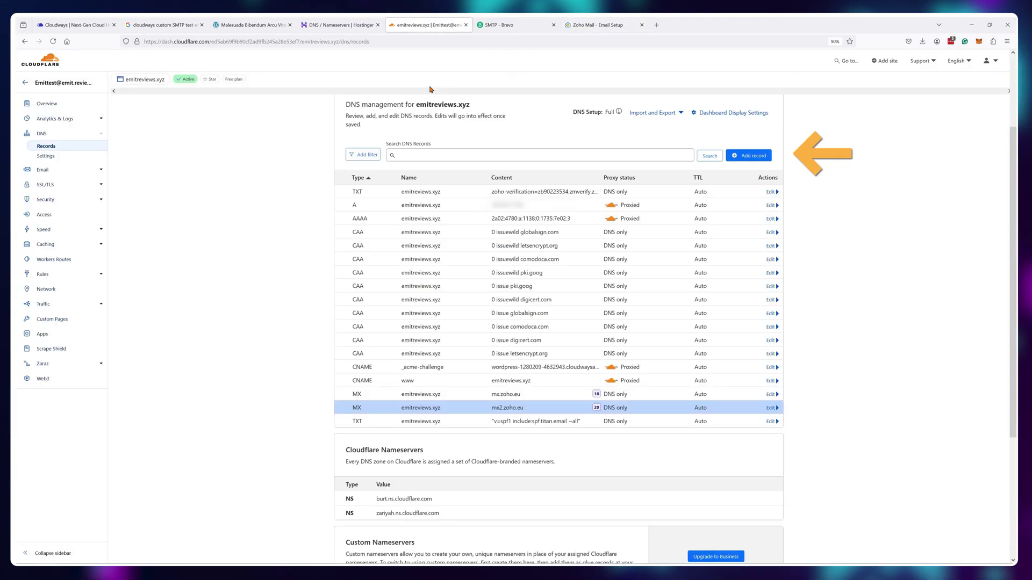
{"action": "left_click", "coordinate": [750, 154]}
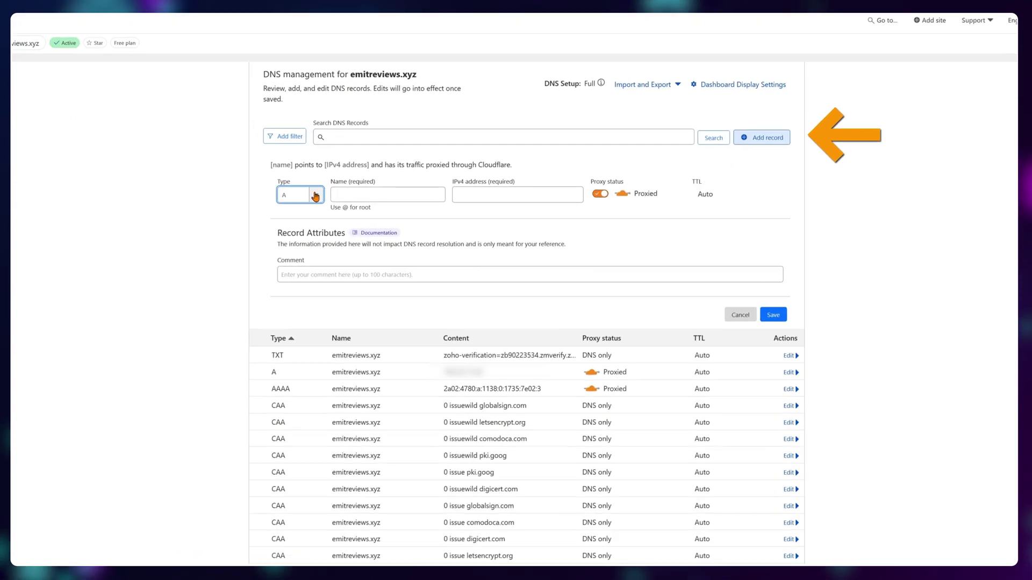
{"action": "left_click", "coordinate": [314, 196]}
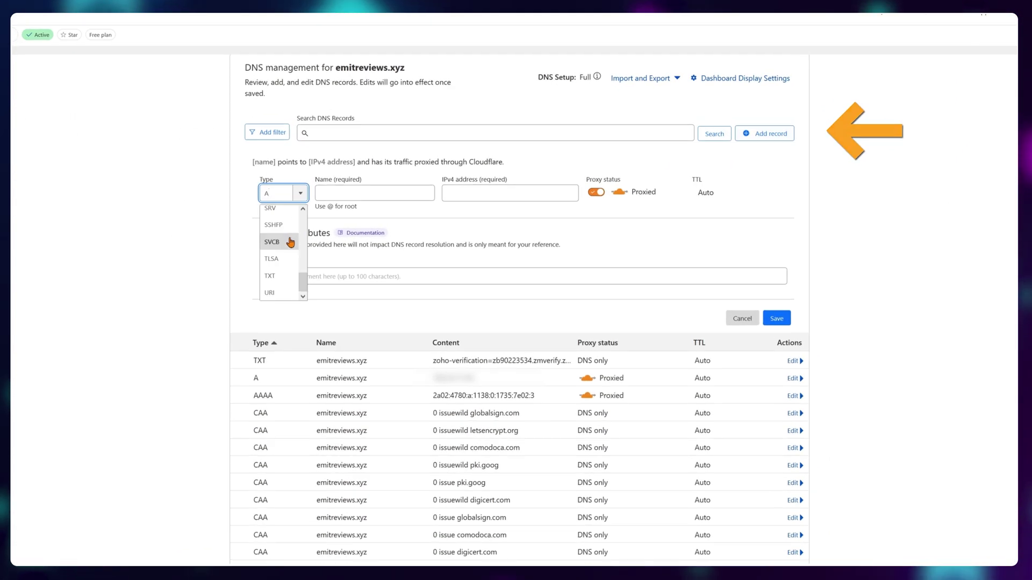
{"action": "scroll", "coordinate": [289, 237], "scroll_direction": "down", "scroll_amount": 2}
{"action": "left_click", "coordinate": [284, 184]}
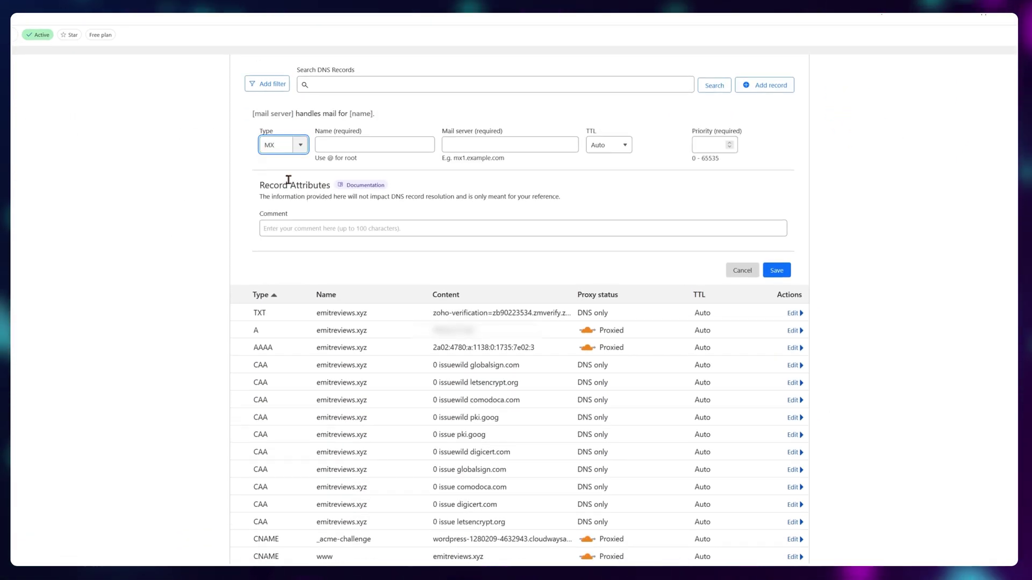
{"action": "left_click", "coordinate": [472, 145]}
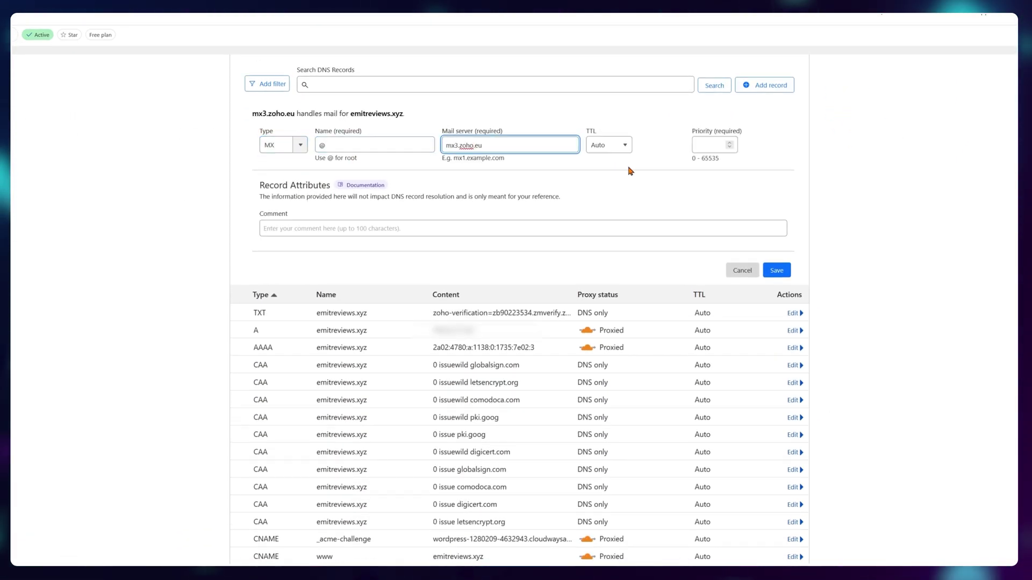
Give the mx3.zoho.eu record priority 50 and save it
{"action": "left_click", "coordinate": [693, 145]}
{"action": "left_click", "coordinate": [775, 270]}
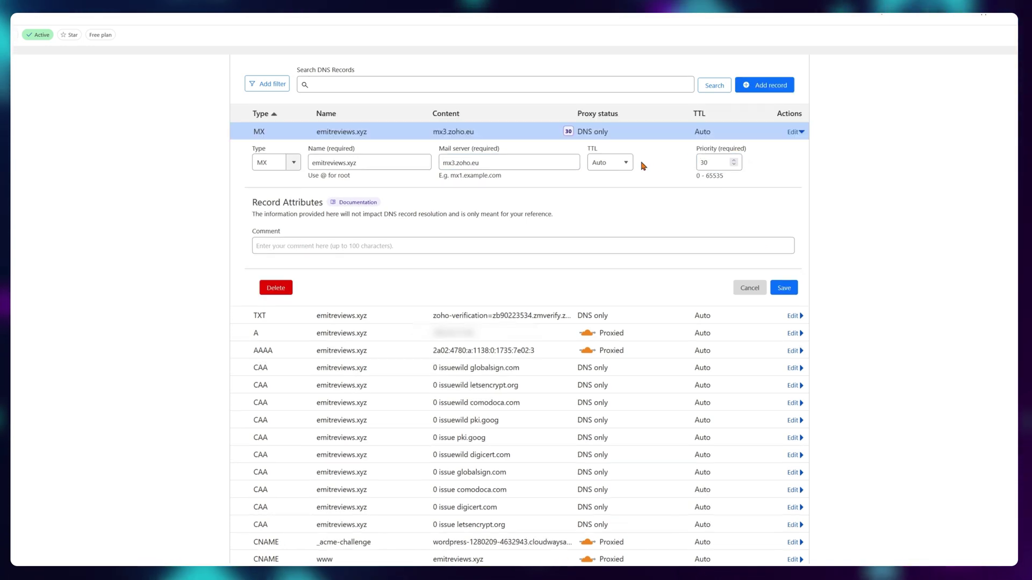
{"action": "type", "text": "50"}
{"action": "left_click", "coordinate": [786, 289]}
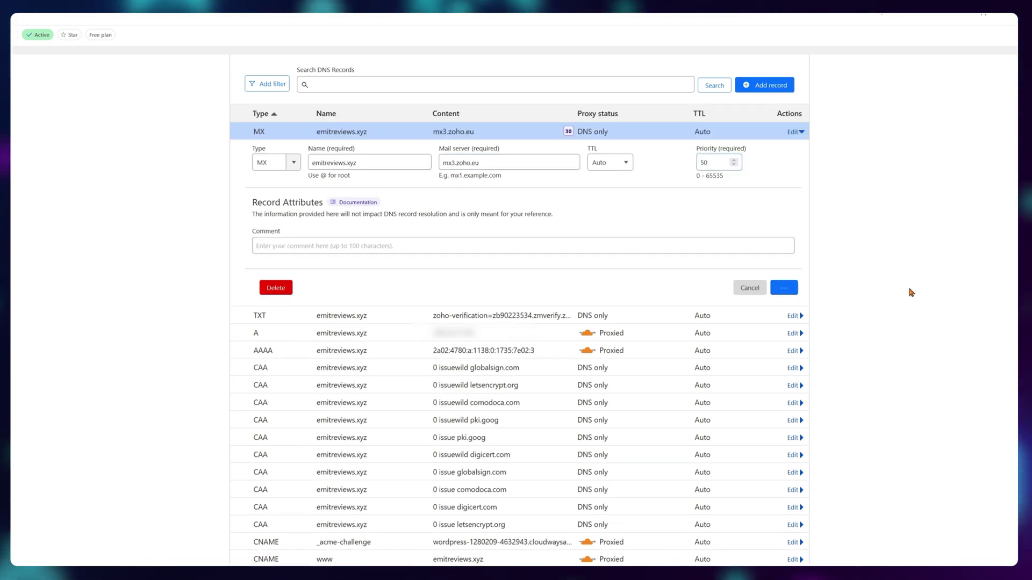
Copy the Zoho-only SPF value from the DNS Mapping page and return to Cloudflare
{"action": "left_click", "coordinate": [618, 26]}
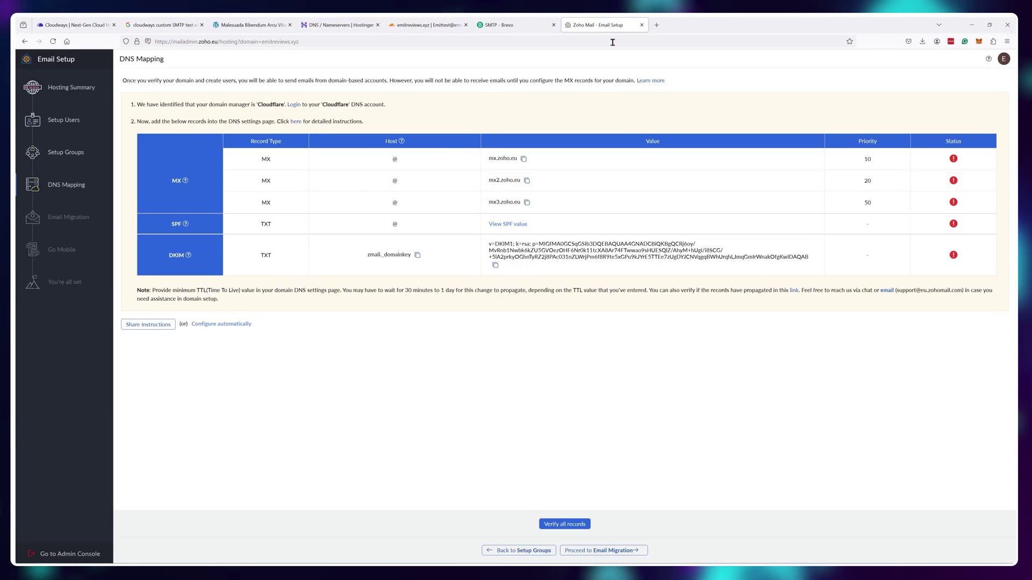
{"action": "left_click", "coordinate": [510, 224]}
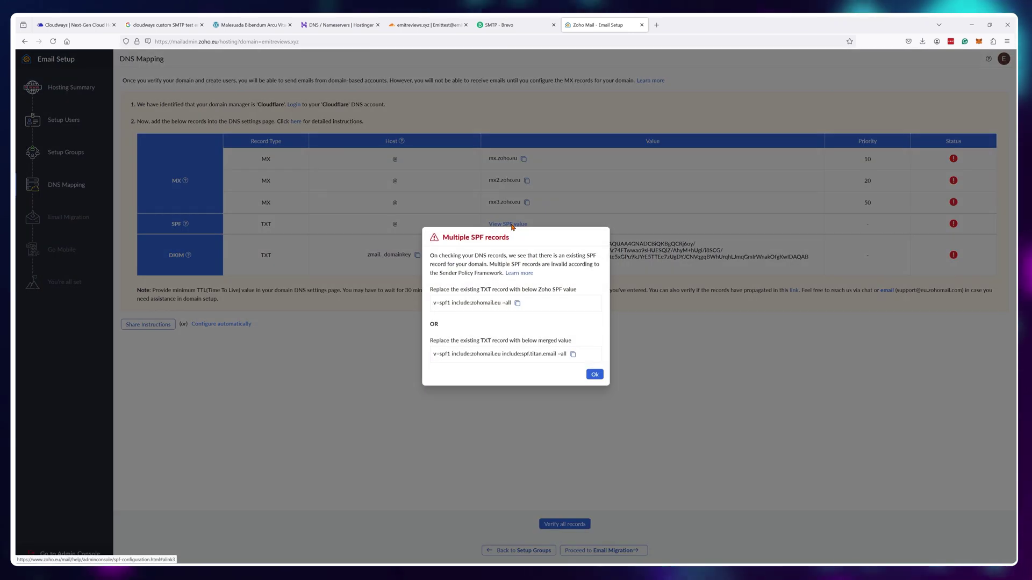
{"action": "left_click", "coordinate": [518, 304]}
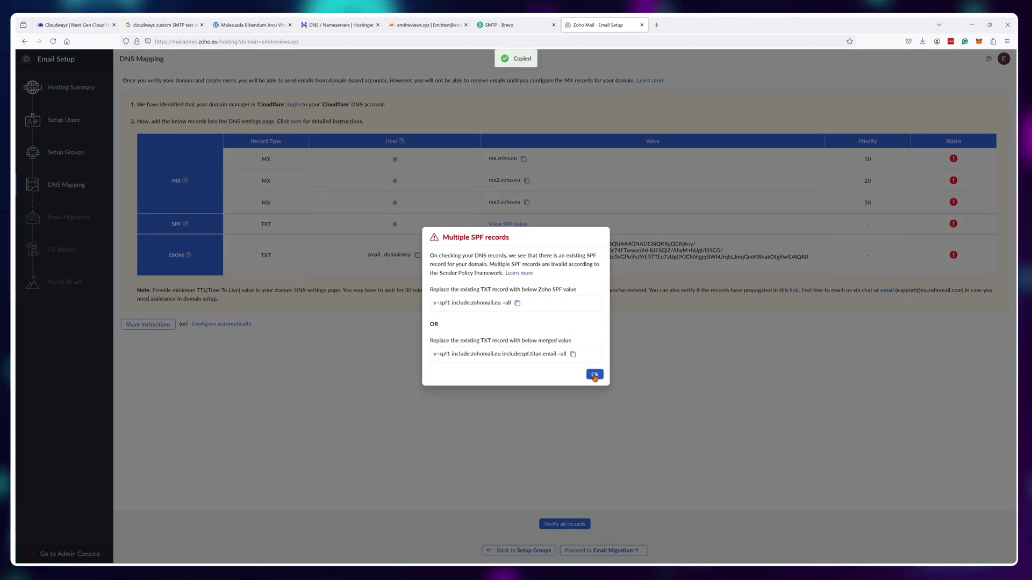
{"action": "left_click", "coordinate": [594, 375]}
{"action": "key", "text": "ctrl+shift+Tab"}
{"action": "key", "text": "ctrl+shift+Tab"}
Replace the SPF TXT record content with v=spf1 include:zohomail.eu ~all and save it
{"action": "left_click", "coordinate": [771, 398]}
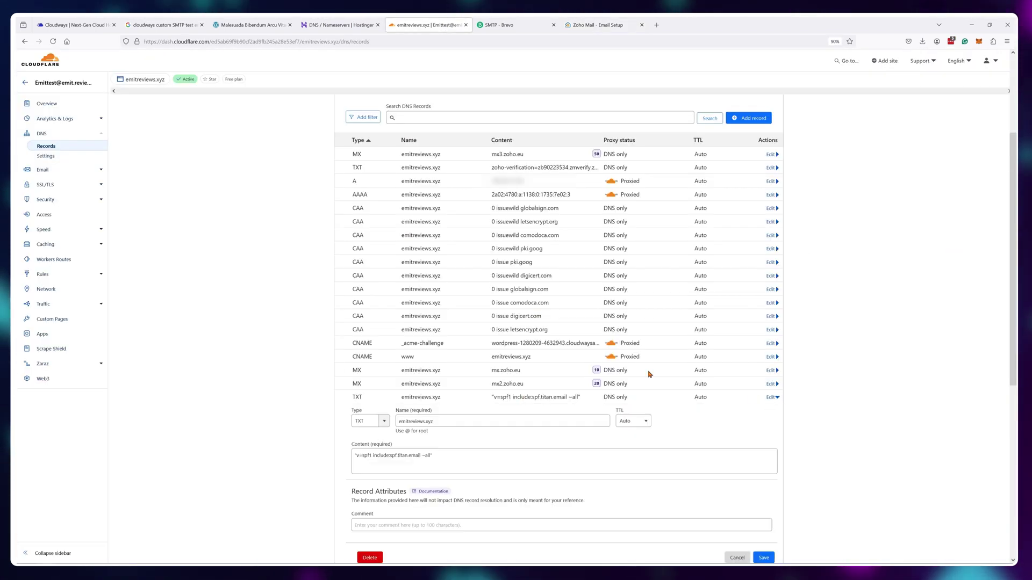
{"action": "left_click", "coordinate": [435, 459]}
{"action": "key", "text": "ctrl+a"}
{"action": "key", "text": "ctrl+v"}
{"action": "scroll", "coordinate": [749, 490], "scroll_direction": "down", "scroll_amount": 1}
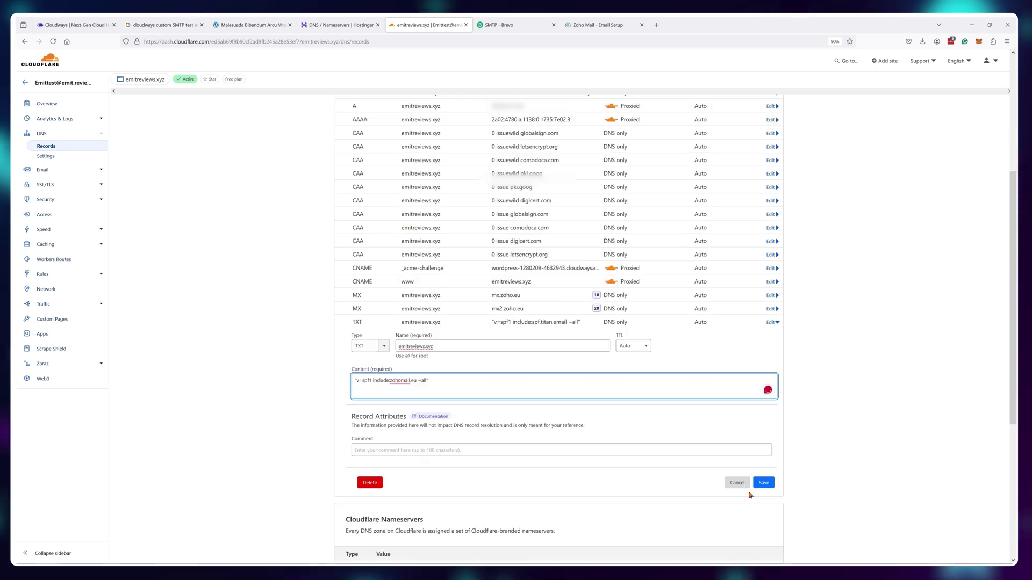
{"action": "left_click", "coordinate": [594, 23]}
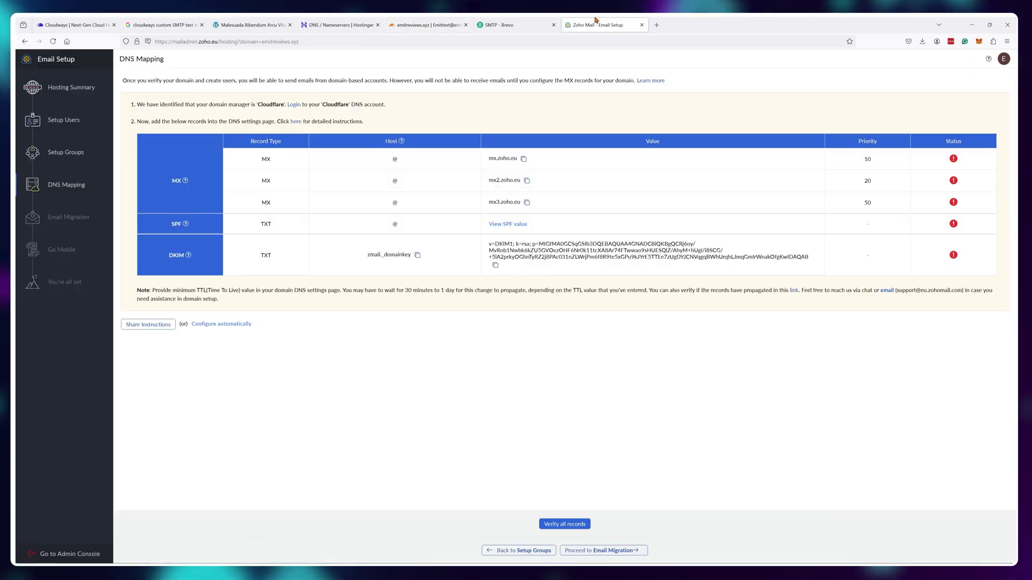
Copy the DKIM host zmail._domainkey and start a new TXT record in Cloudflare
{"action": "left_click", "coordinate": [417, 255]}
{"action": "left_click", "coordinate": [434, 22]}
{"action": "left_click", "coordinate": [750, 193]}
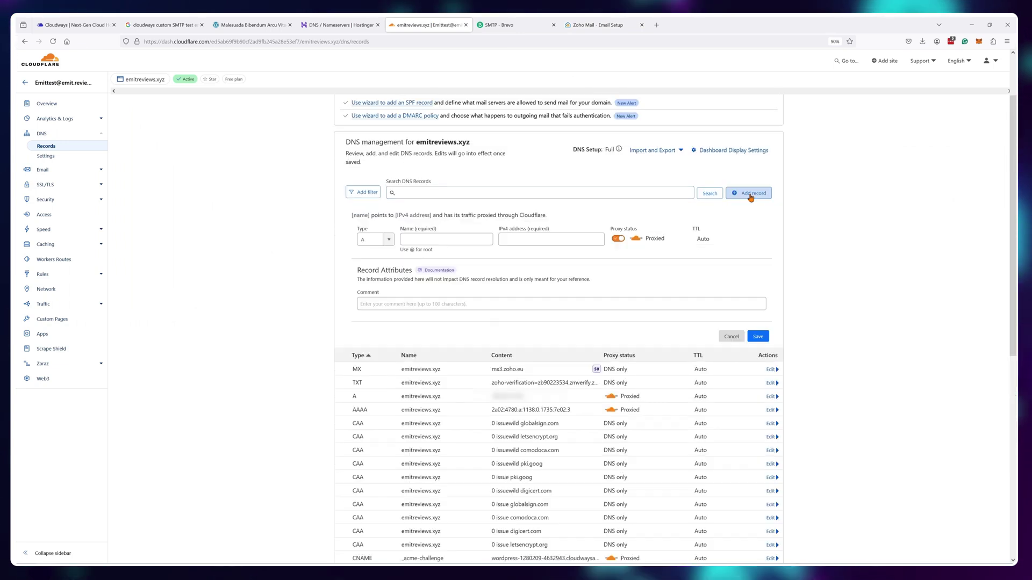
{"action": "scroll", "coordinate": [381, 265], "scroll_direction": "down", "scroll_amount": 2}
{"action": "left_click", "coordinate": [379, 307]}
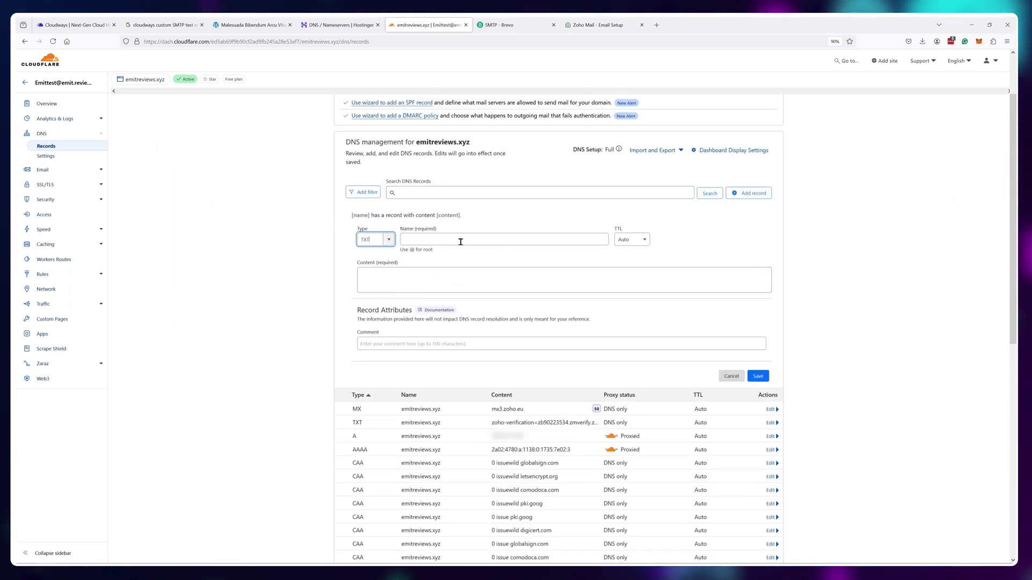
Fill the new record with the Zoho DKIM key value and return to Zoho's DNS Mapping page
{"action": "left_click", "coordinate": [592, 24]}
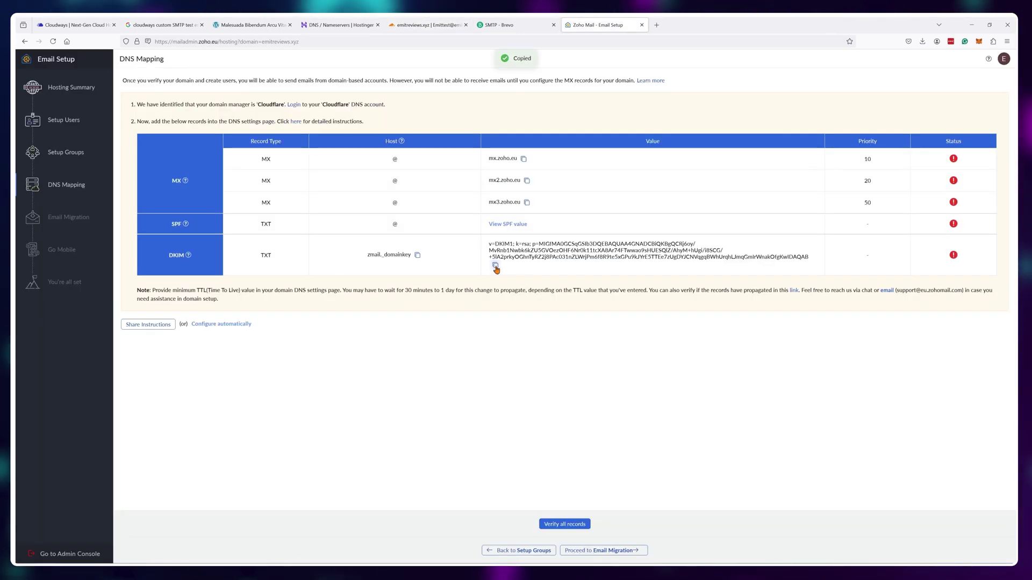
{"action": "left_click", "coordinate": [434, 25]}
{"action": "key", "text": "ctrl+v"}
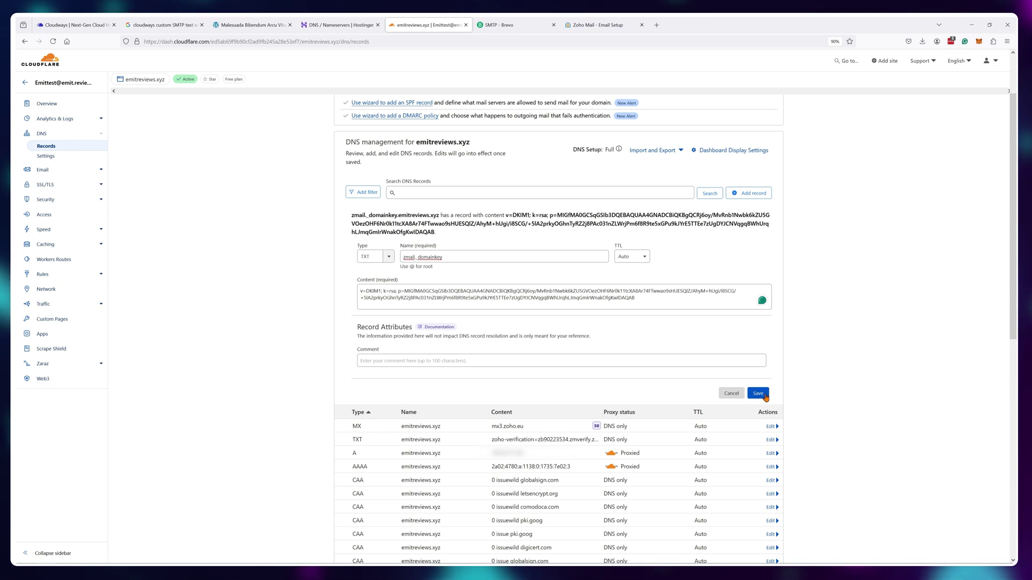
{"action": "left_click", "coordinate": [616, 26]}
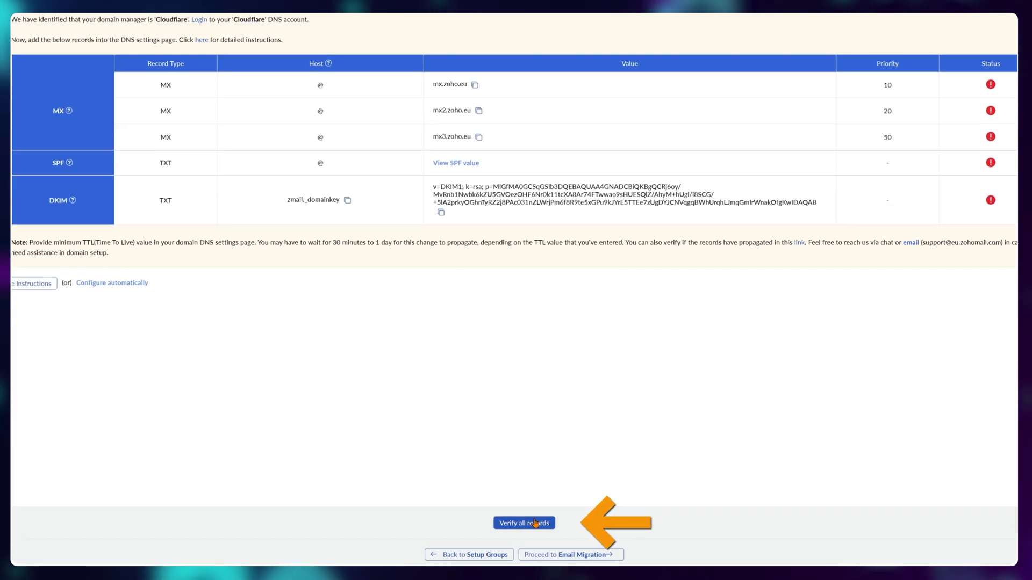
Verify all DNS records in Zoho, review the SPF failure notice, and verify again successfully
{"action": "left_click", "coordinate": [535, 524]}
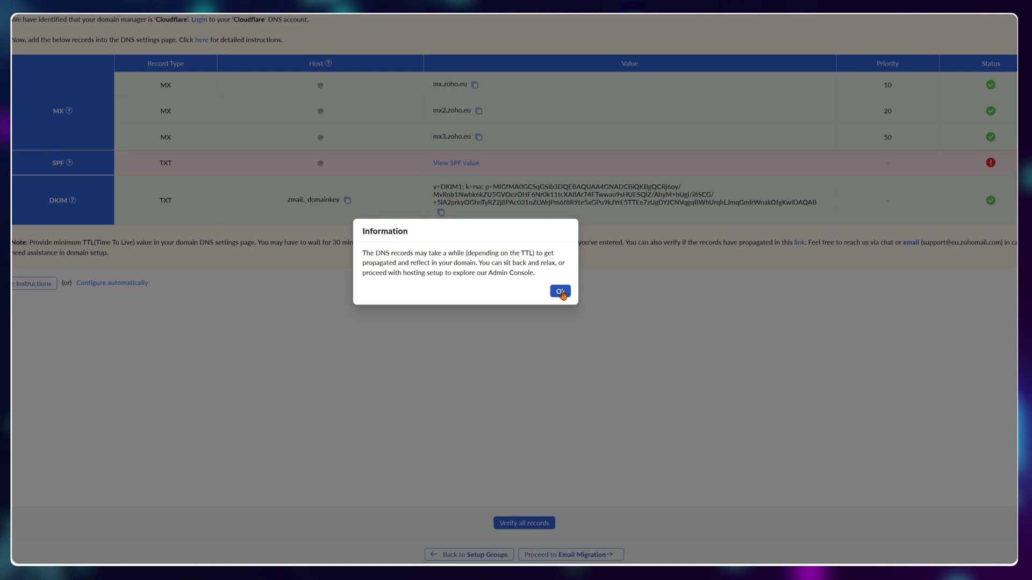
{"action": "left_click", "coordinate": [561, 293]}
{"action": "left_click", "coordinate": [467, 164]}
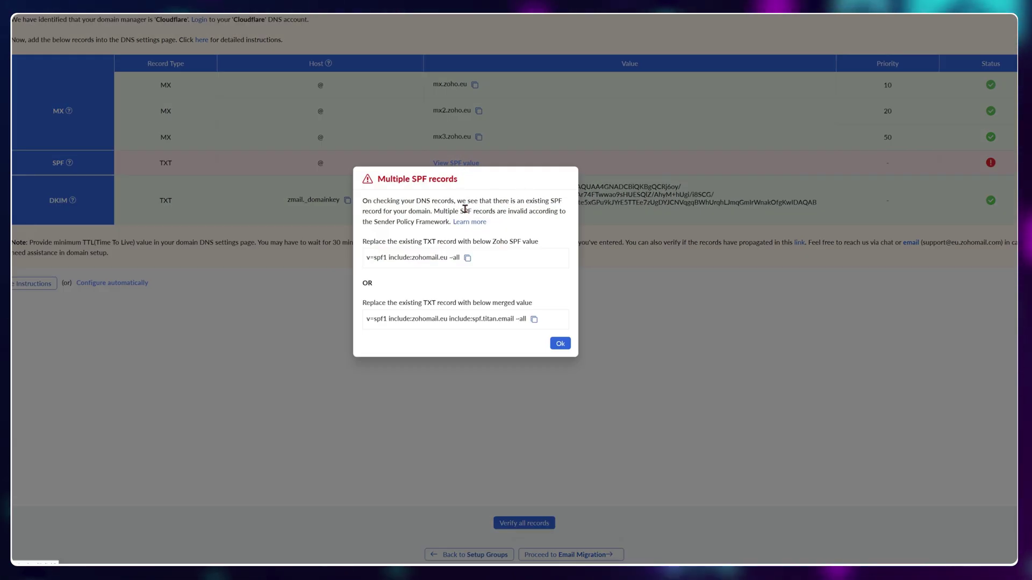
{"action": "left_click", "coordinate": [560, 344]}
{"action": "left_click", "coordinate": [524, 524]}
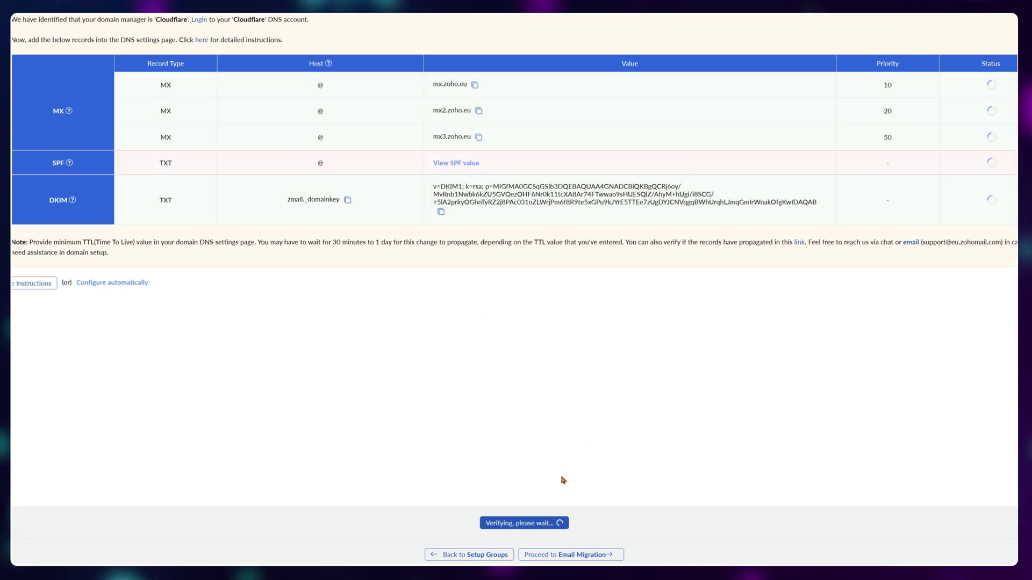
Proceed past DNS verification and skip the remaining setup steps to You're all set
{"action": "left_click", "coordinate": [629, 555]}
{"action": "left_click", "coordinate": [637, 556]}
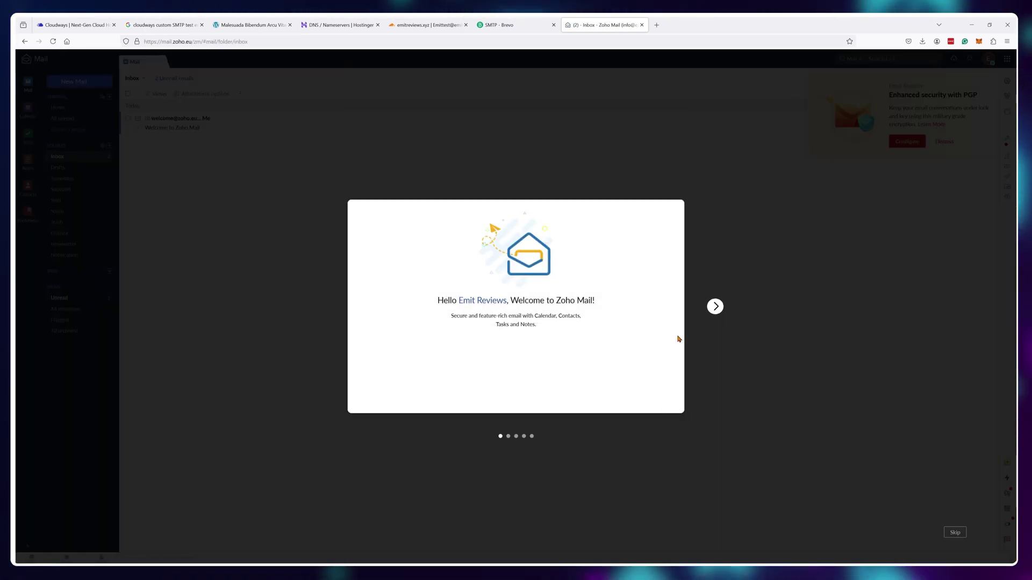
{"action": "left_click", "coordinate": [956, 533]}
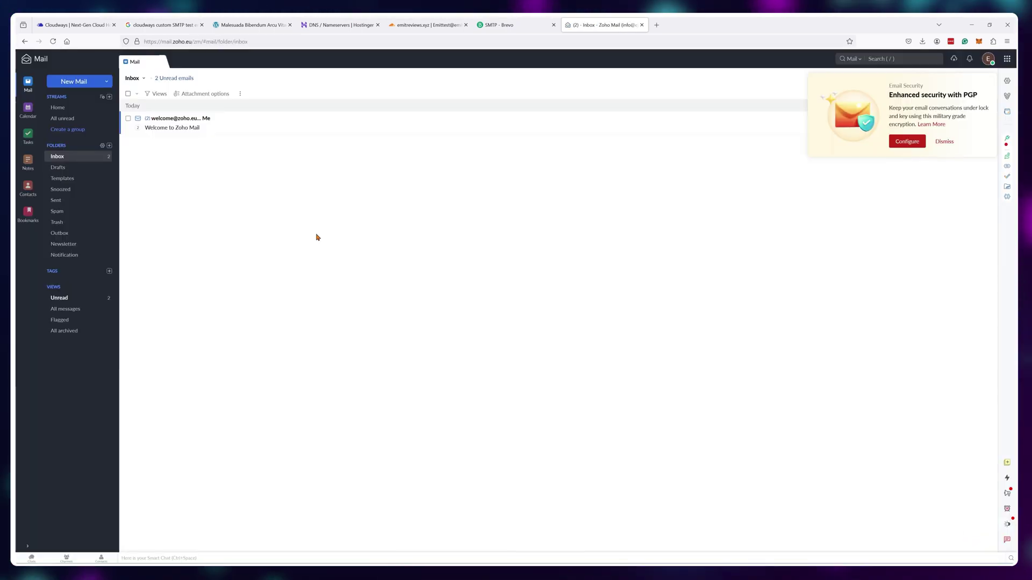